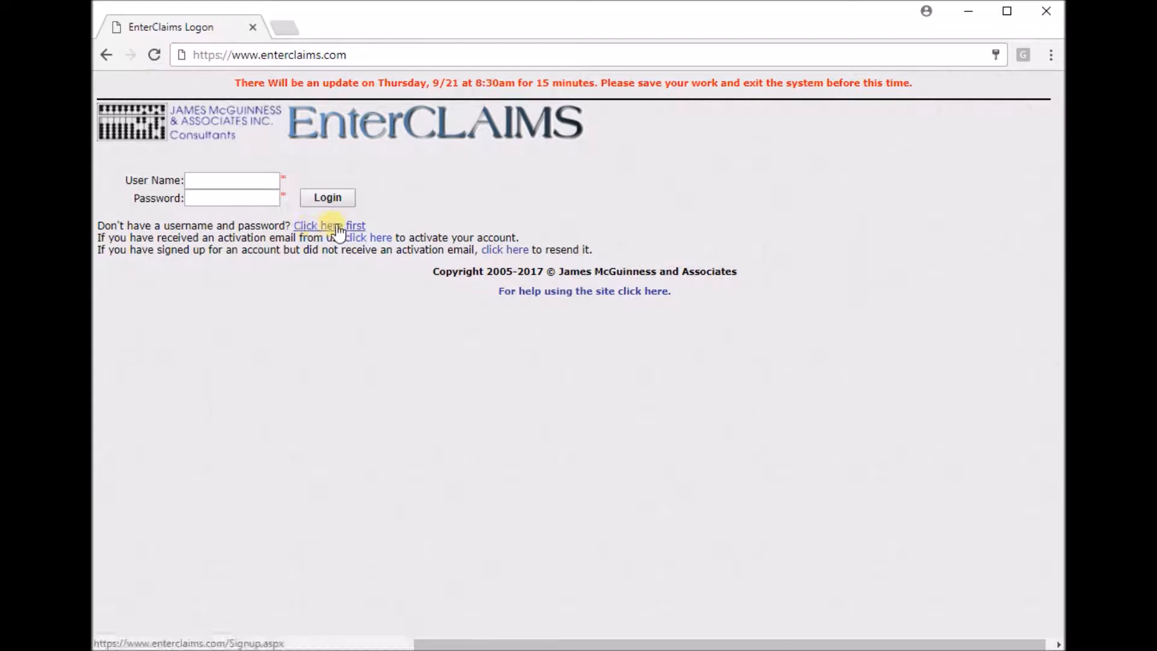
Open the sign-up form for new accounts and enter "test name" as first name and "test last name" as last name.
{"action": "left_click", "coordinate": [333, 225]}
{"action": "left_click", "coordinate": [271, 179]}
{"action": "type", "text": "test name"}
{"action": "key", "text": "Tab"}
{"action": "type", "text": "test na"}
{"action": "key", "text": "BackSpace"}
{"action": "type", "text": "last name"}
{"action": "key", "text": "Tab"}
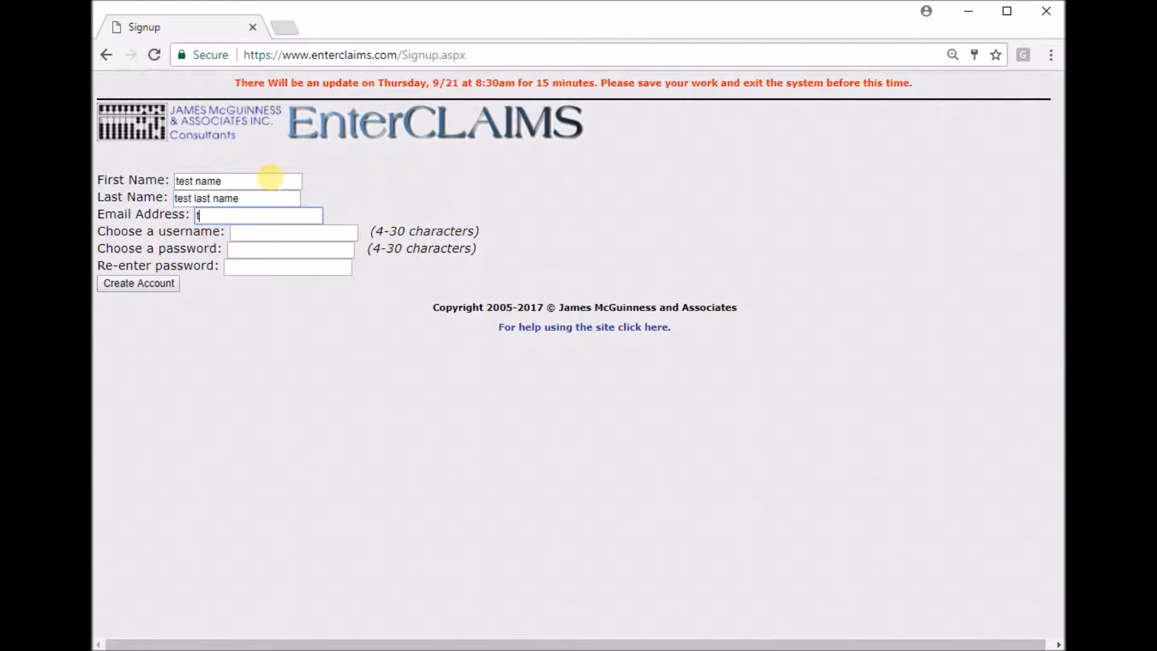
Fill in the sign-up e-mail address and choose the username testusername.
{"action": "key", "text": "Tab"}
{"action": "type", "text": "testusername"}
{"action": "key", "text": "Tab"}
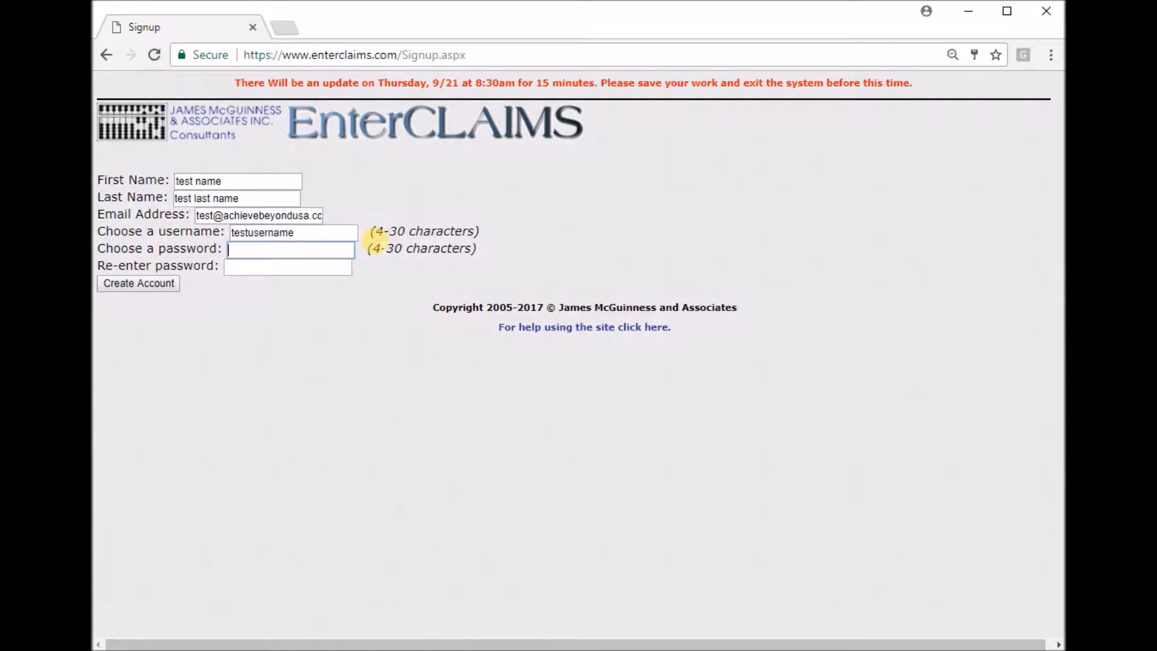
Enter the new account's password and repeat it in the confirmation field.
{"action": "type", "text": "password"}
{"action": "key", "text": "Tab"}
{"action": "type", "text": "password"}
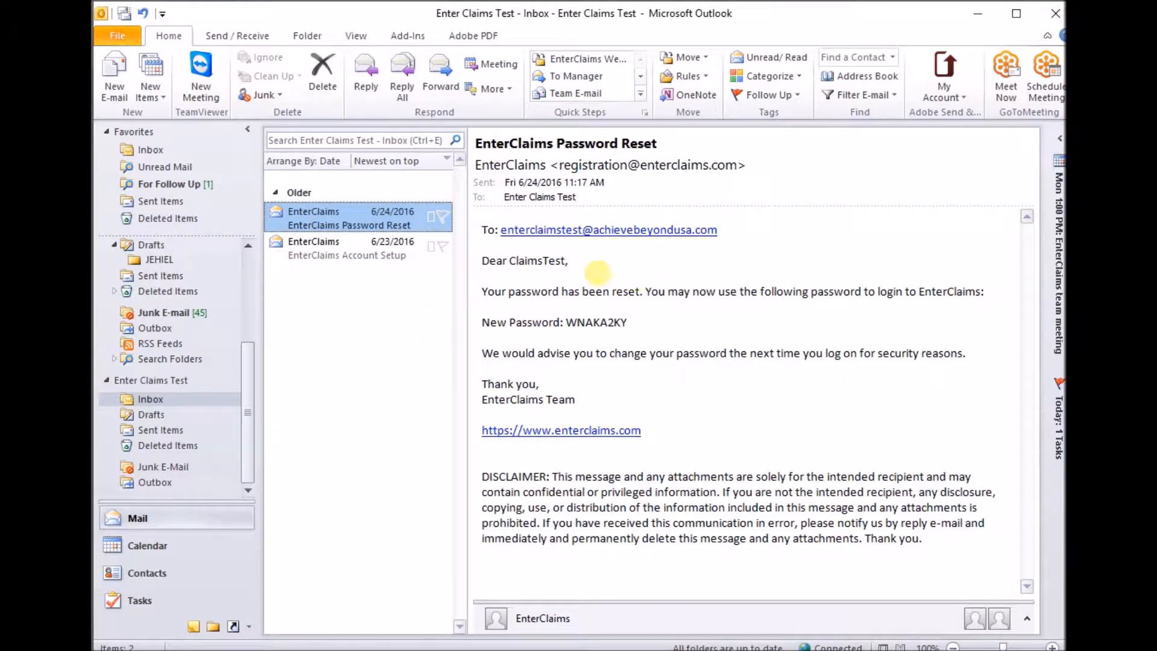
In Outlook, open the EnterClaims Account Setup e-mail and follow its account activation link.
{"action": "left_click", "coordinate": [368, 255]}
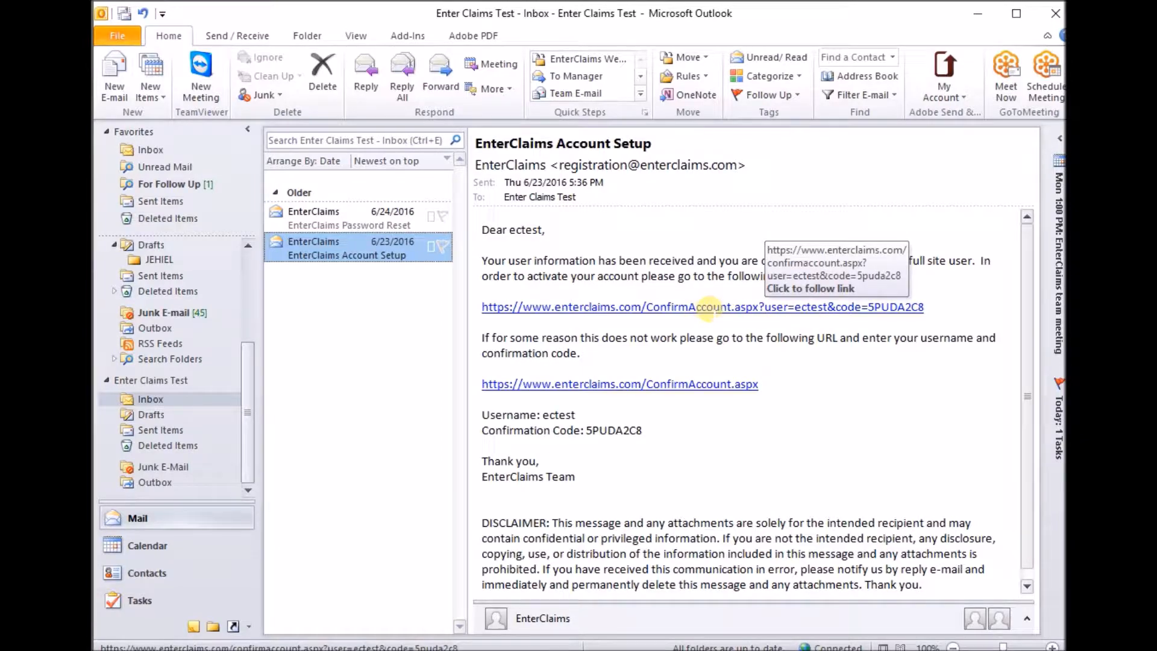
{"action": "left_click", "coordinate": [708, 308]}
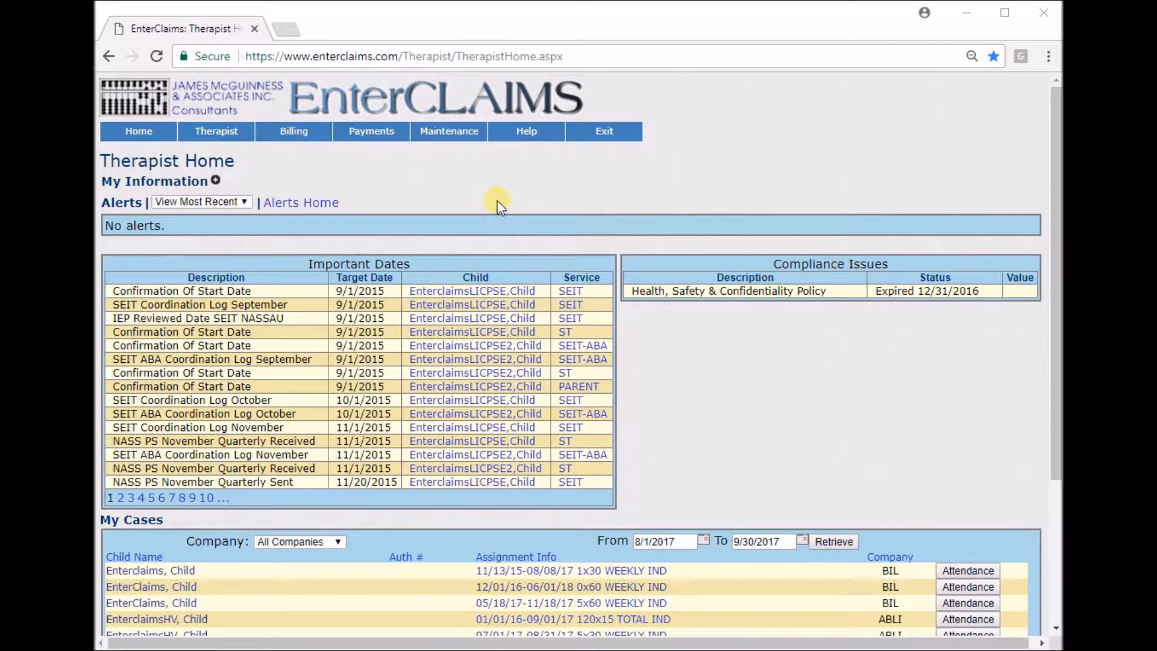
Go to the Set PIN page, enter a new PIN number and submit the change.
{"action": "mouse_move", "coordinate": [461, 140]}
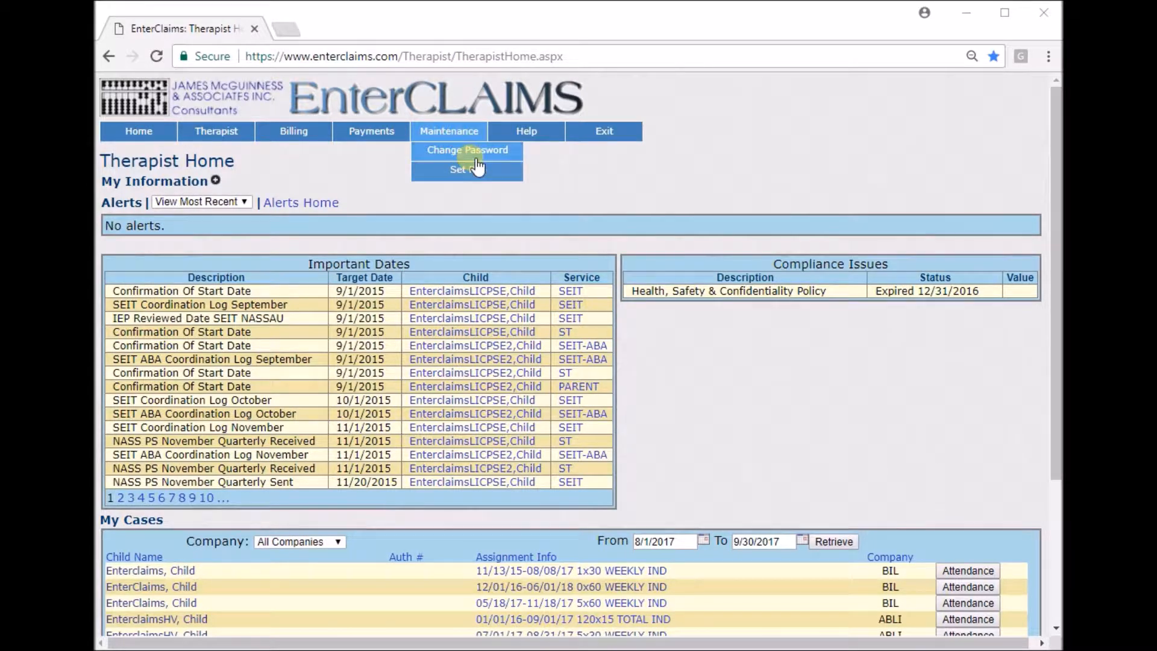
{"action": "left_click", "coordinate": [478, 171]}
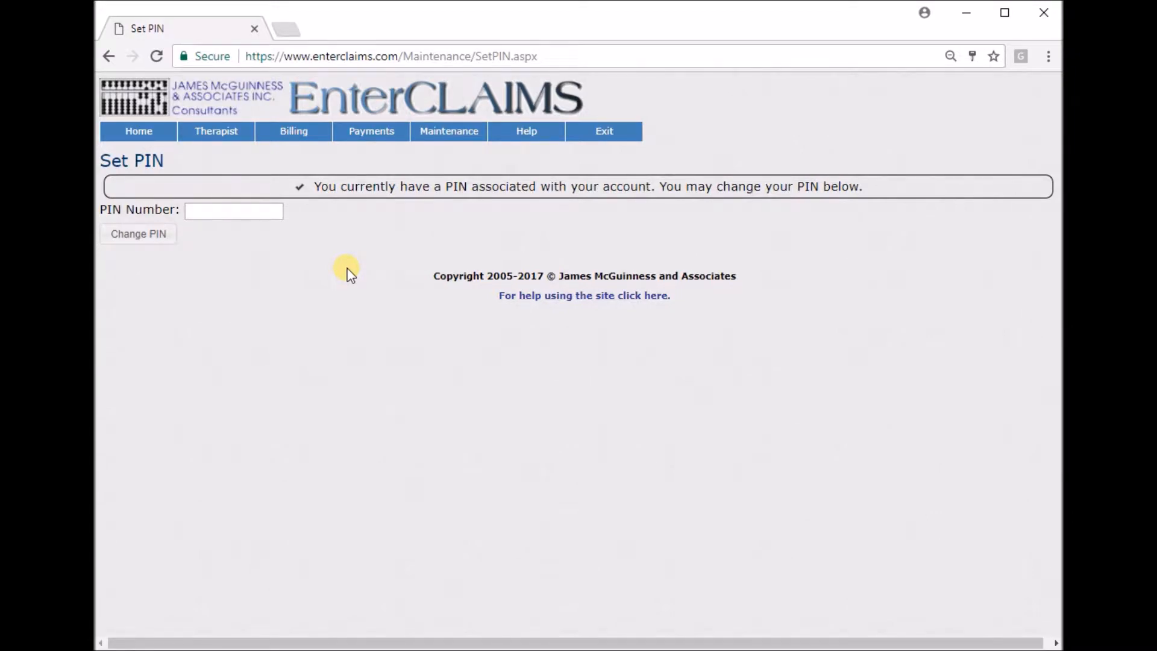
{"action": "left_click", "coordinate": [246, 211]}
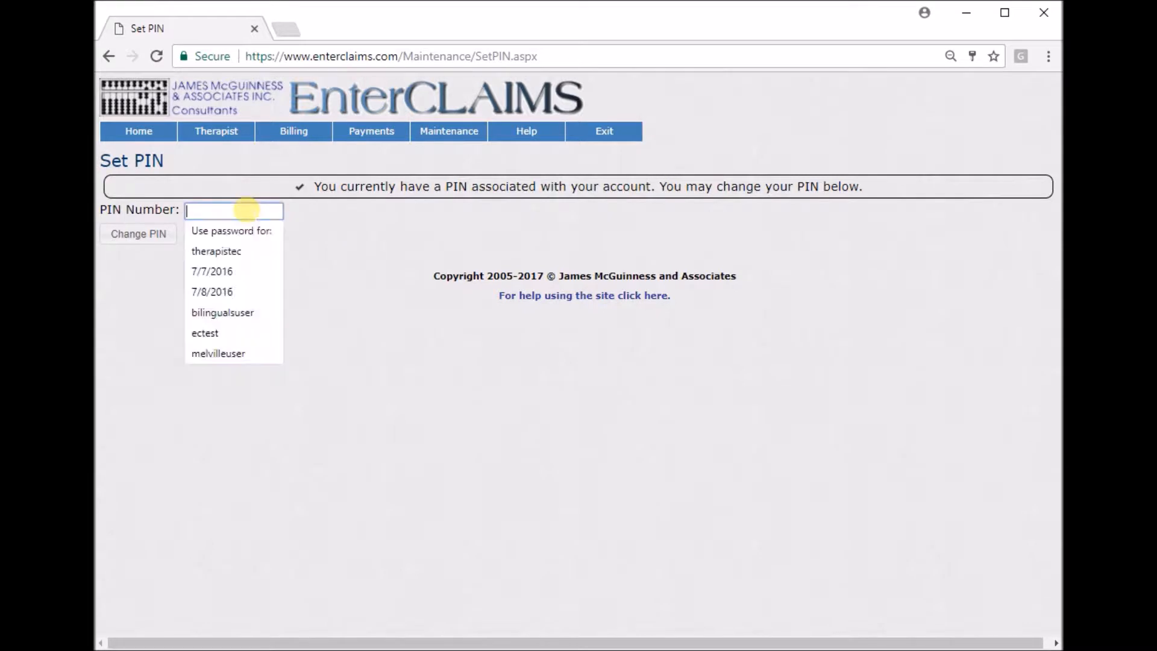
{"action": "type", "text": "1"}
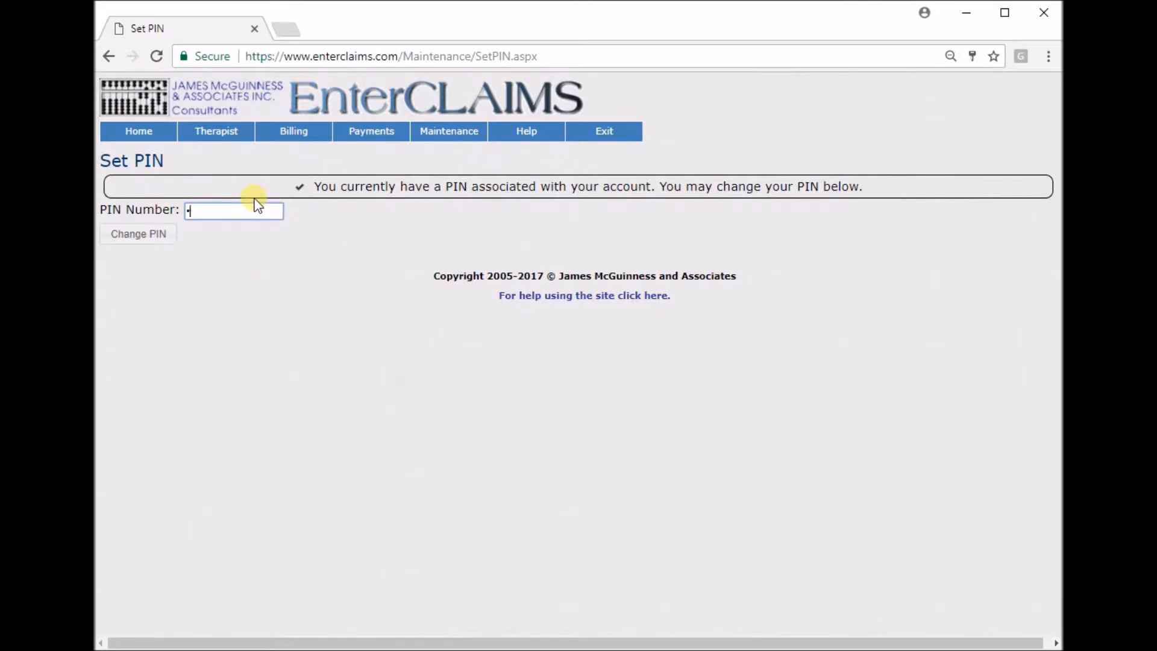
{"action": "key", "text": "BackSpace"}
{"action": "type", "text": "123"}
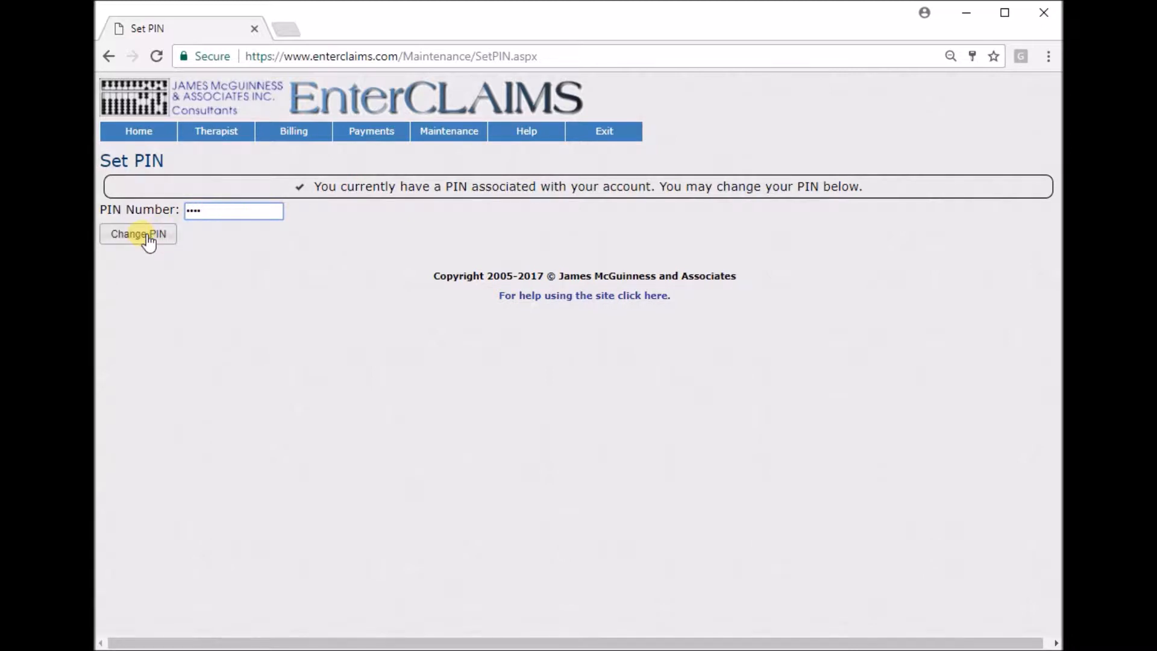
{"action": "left_click", "coordinate": [145, 236]}
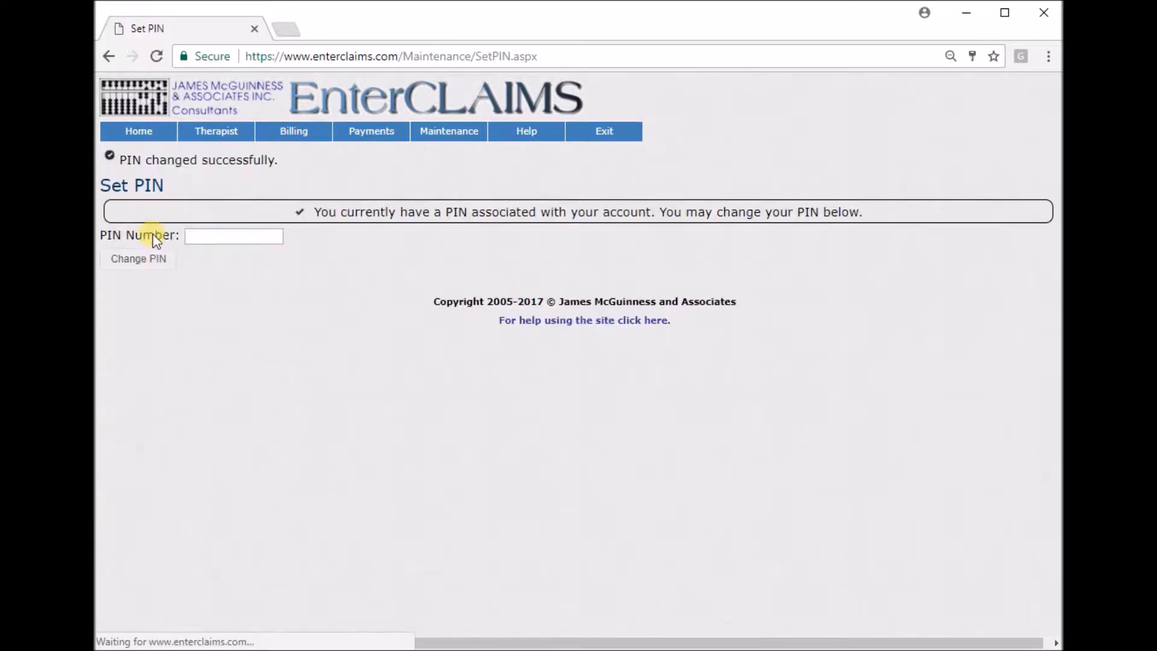
{"action": "left_click_drag", "start_coordinate": [279, 161], "coordinate": [197, 160]}
{"action": "left_click", "coordinate": [107, 170]}
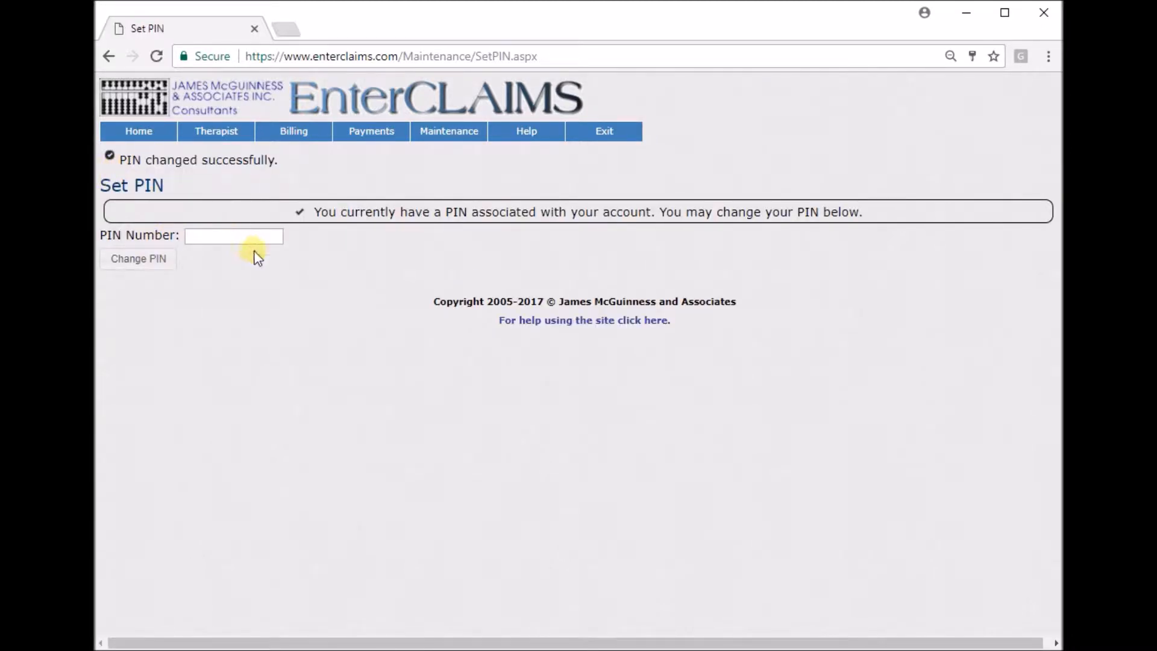
Return to Therapist Home, expand My Information to review the therapist's details and collapse it again.
{"action": "left_click", "coordinate": [146, 134]}
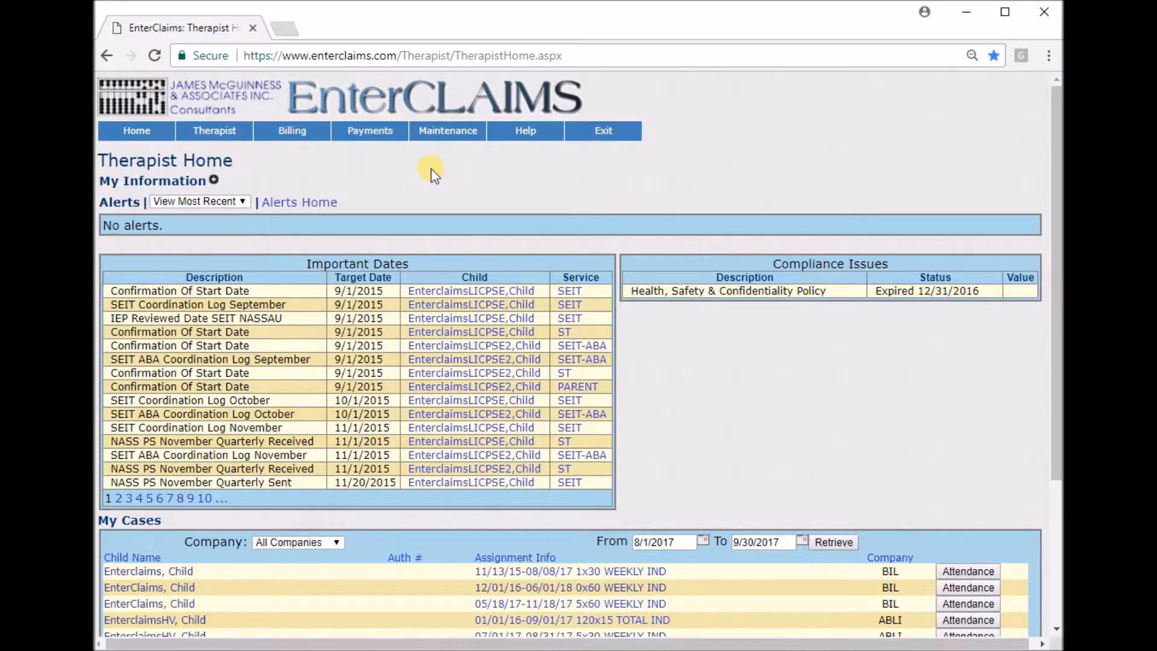
{"action": "left_click", "coordinate": [214, 179]}
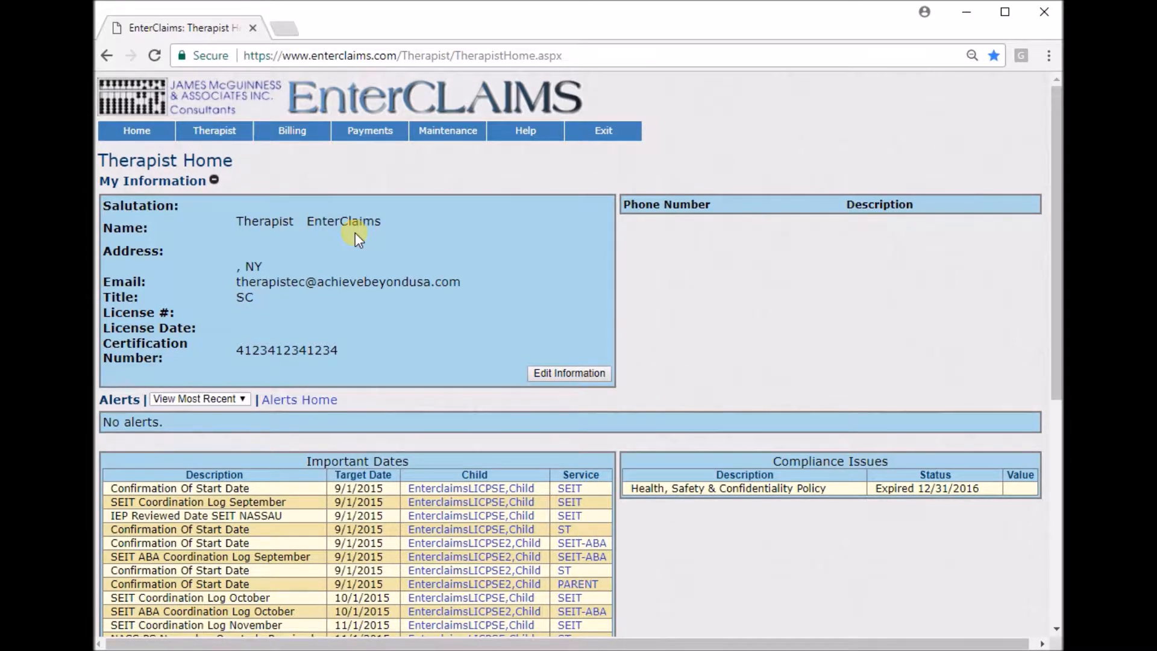
{"action": "left_click", "coordinate": [215, 181]}
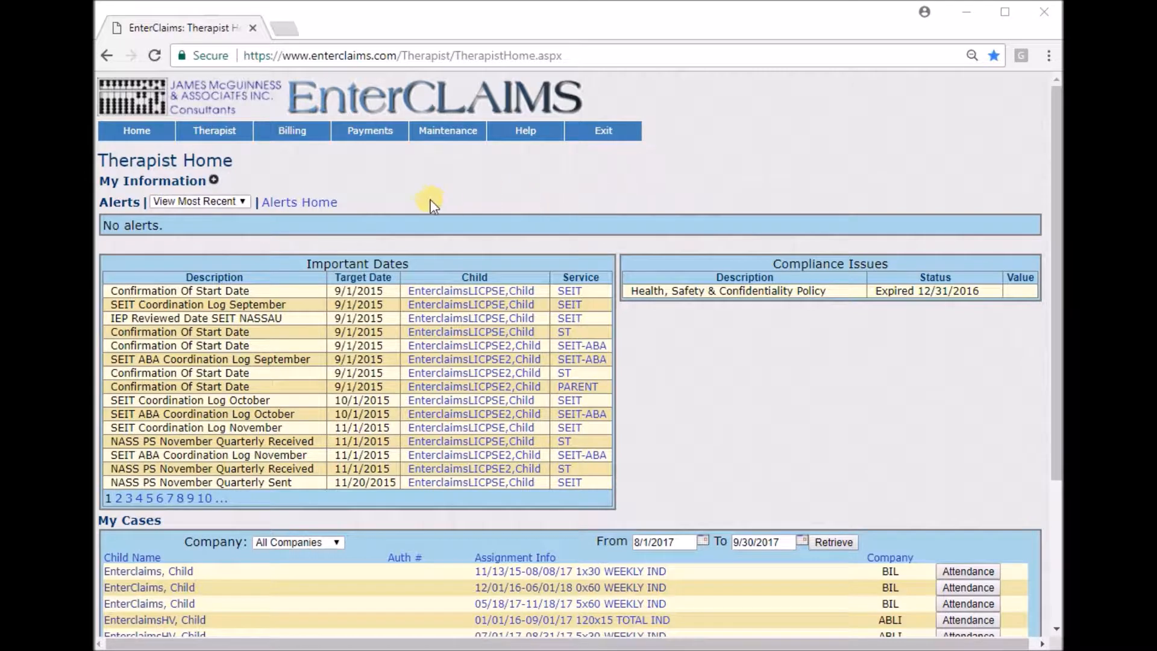
Review the therapist Preferences page, including area, calendar and timeout settings, and return to the home page.
{"action": "mouse_move", "coordinate": [229, 133]}
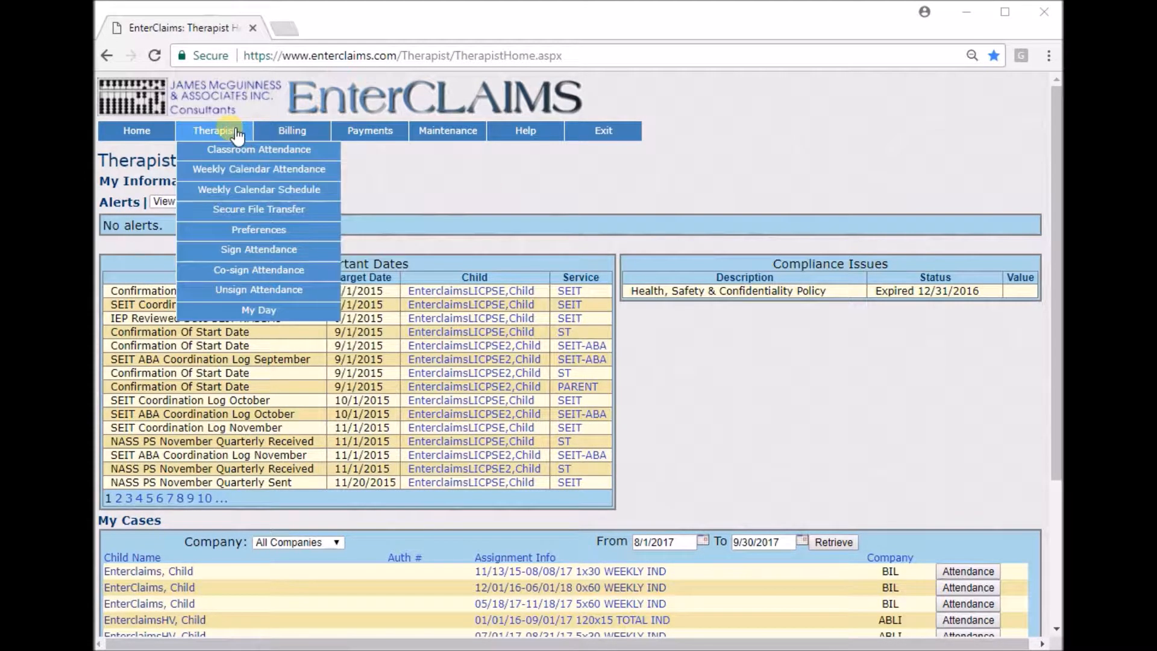
{"action": "left_click", "coordinate": [319, 234]}
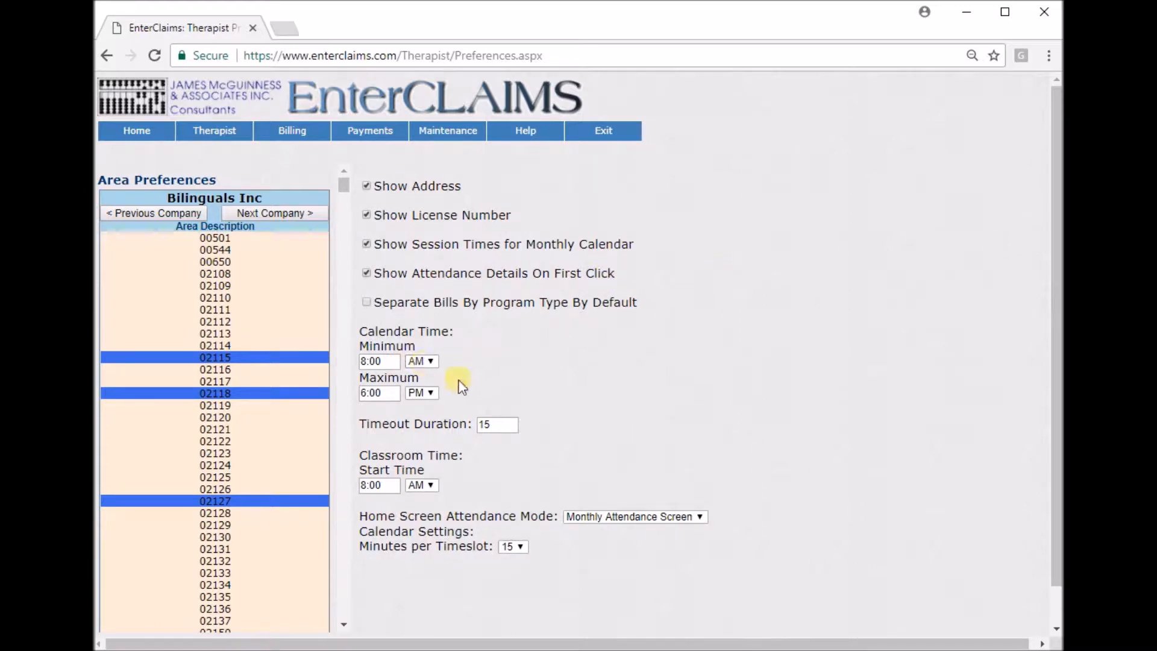
{"action": "scroll", "coordinate": [631, 368], "scroll_direction": "down", "scroll_amount": 1}
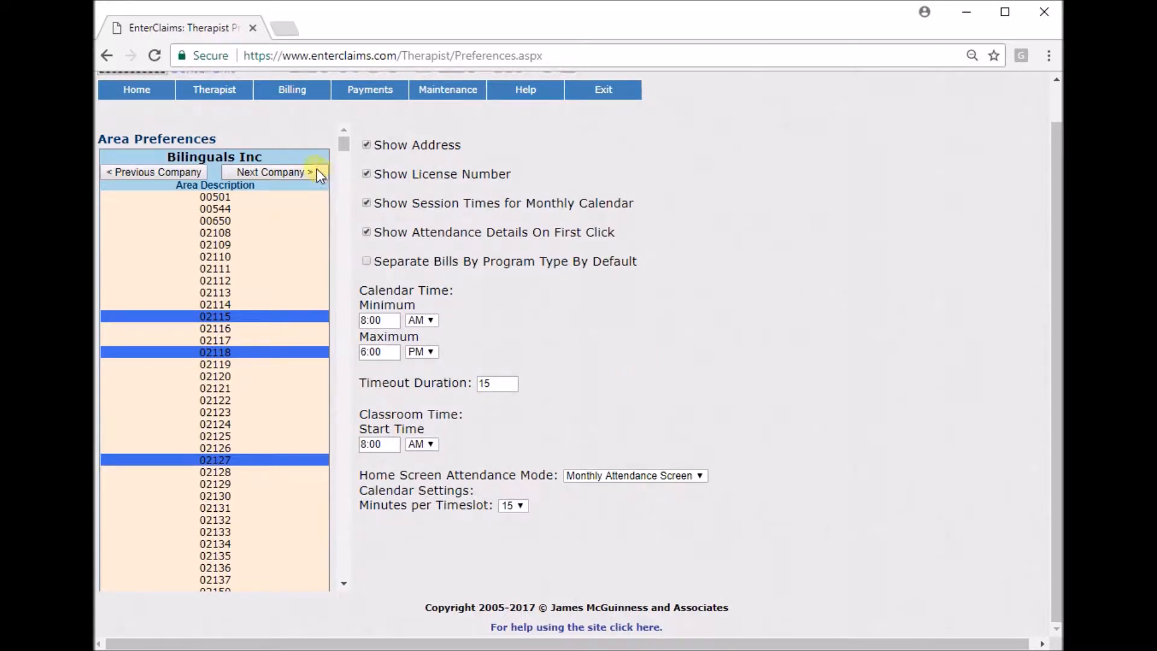
{"action": "left_click", "coordinate": [130, 91]}
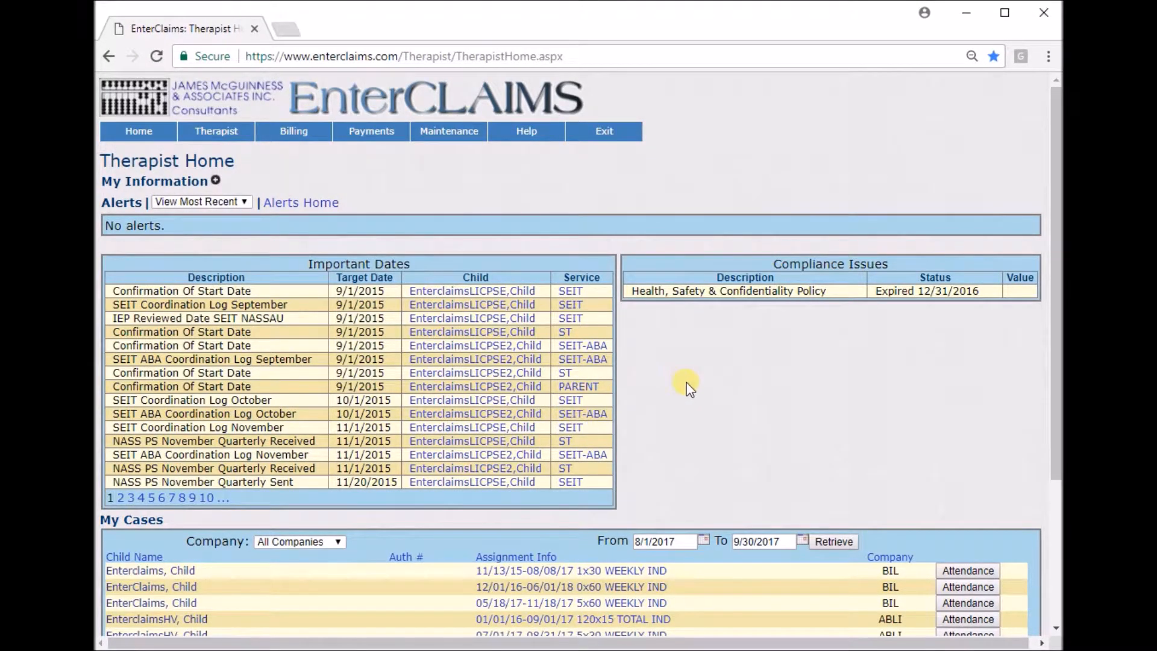
Enlarge the home page to 100% and examine the Important Dates columns, going to page 10 and beyond.
{"action": "scroll", "coordinate": [687, 387], "scroll_direction": "down", "scroll_amount": 2}
{"action": "scroll", "coordinate": [687, 388], "scroll_direction": "up", "scroll_amount": 2}
{"action": "key", "text": "ctrl+plus"}
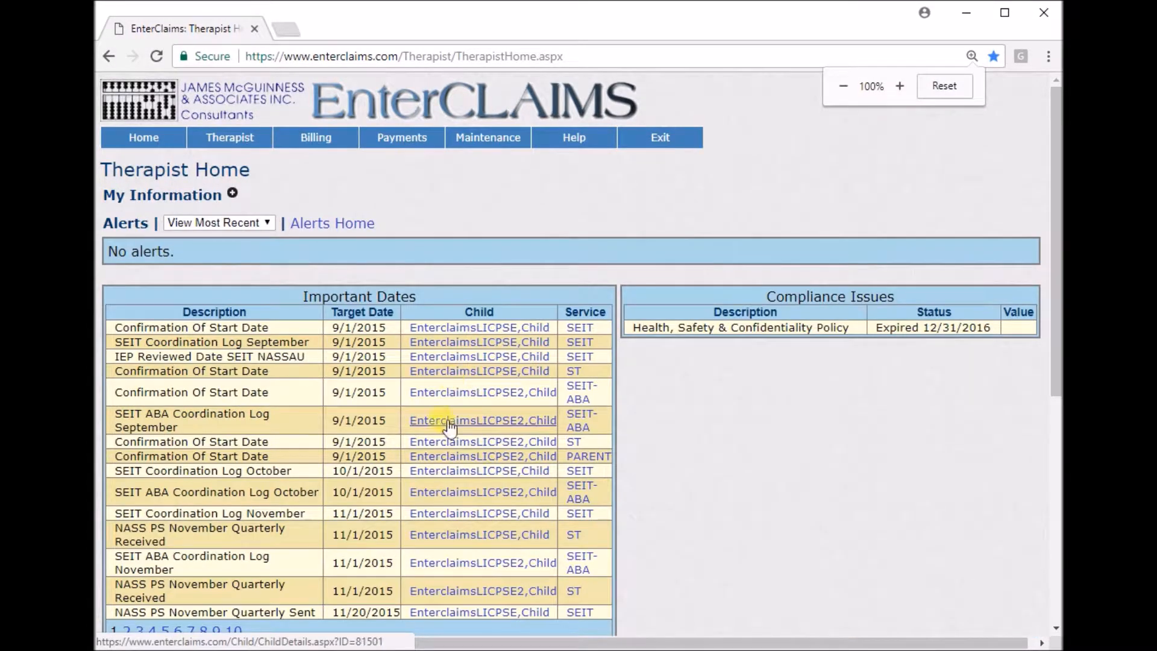
{"action": "scroll", "coordinate": [449, 425], "scroll_direction": "down", "scroll_amount": 1}
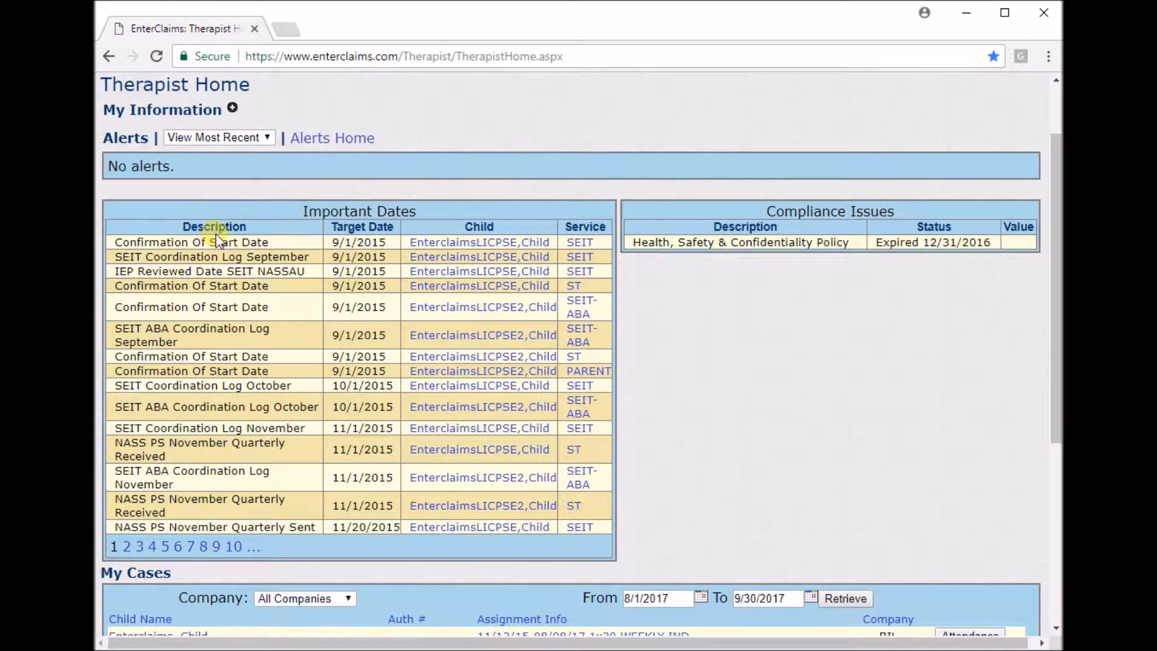
{"action": "left_click_drag", "start_coordinate": [182, 228], "coordinate": [247, 228]}
{"action": "left_click_drag", "start_coordinate": [327, 226], "coordinate": [610, 245]}
{"action": "left_click", "coordinate": [631, 283]}
{"action": "left_click", "coordinate": [234, 547]}
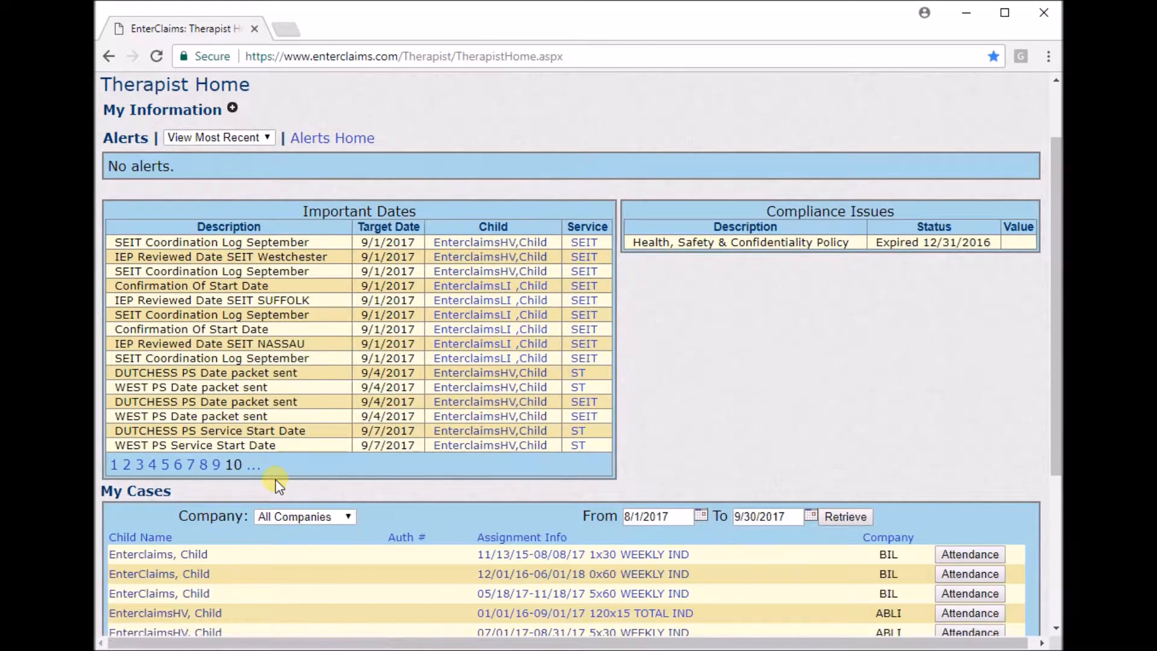
{"action": "left_click", "coordinate": [253, 467]}
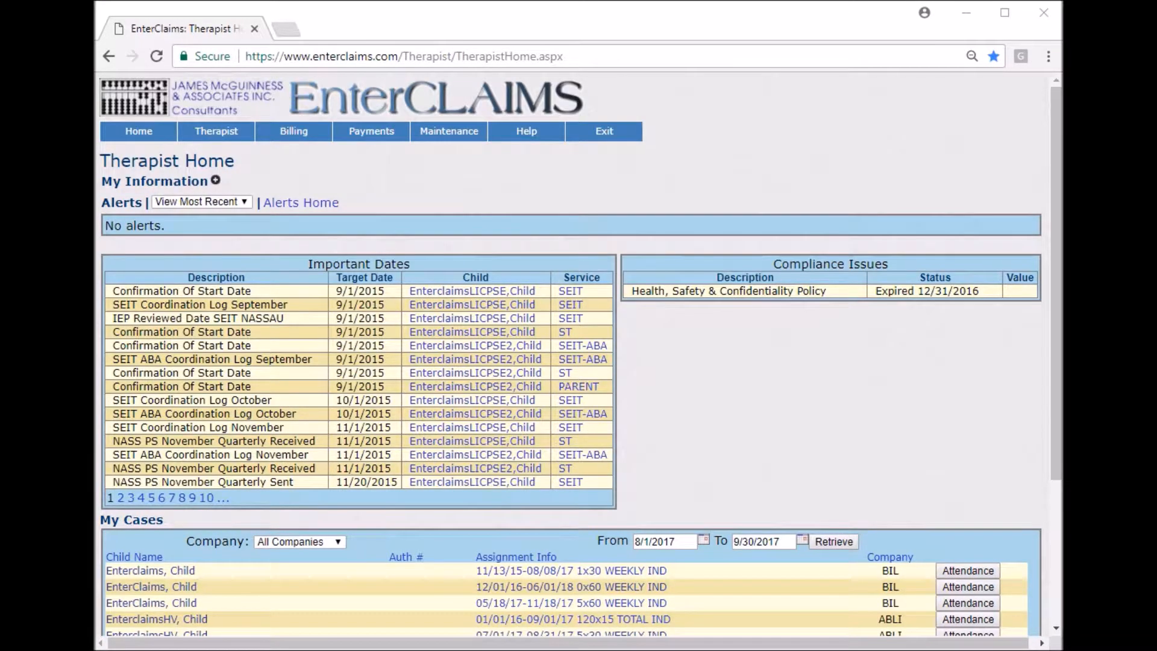
Examine the My Cases list on Therapist Home, including its child names, assignments, companies and attendance column.
{"action": "left_click", "coordinate": [582, 173]}
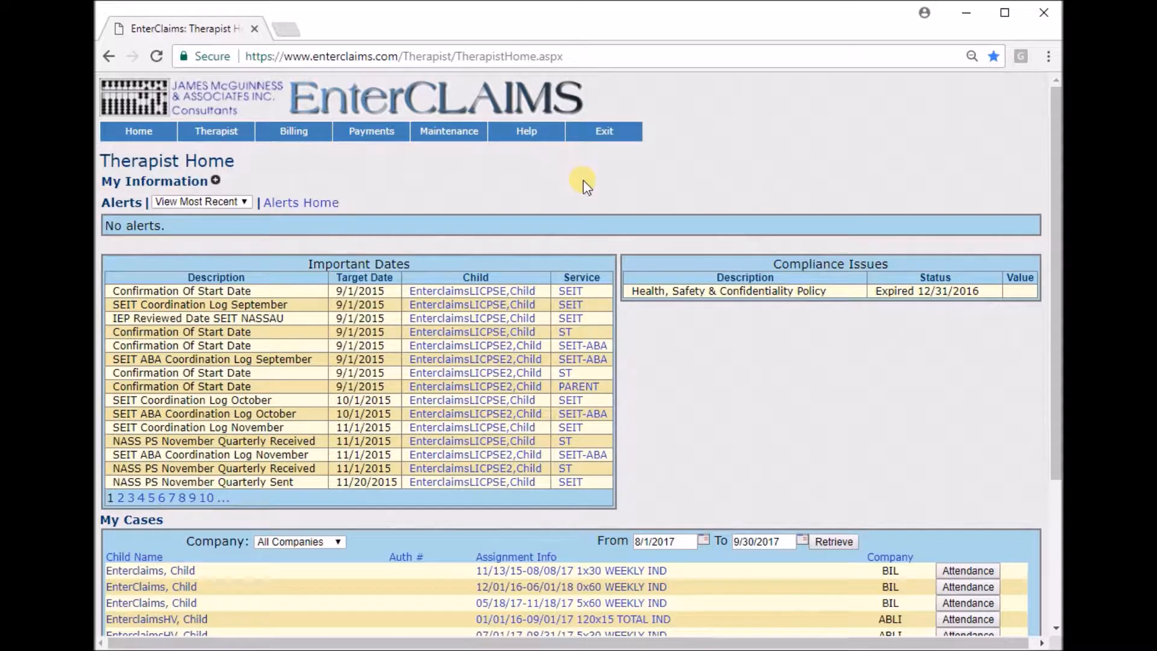
{"action": "left_click_drag", "start_coordinate": [103, 161], "coordinate": [269, 164]}
{"action": "left_click", "coordinate": [295, 164]}
{"action": "scroll", "coordinate": [300, 164], "scroll_direction": "down", "scroll_amount": 5}
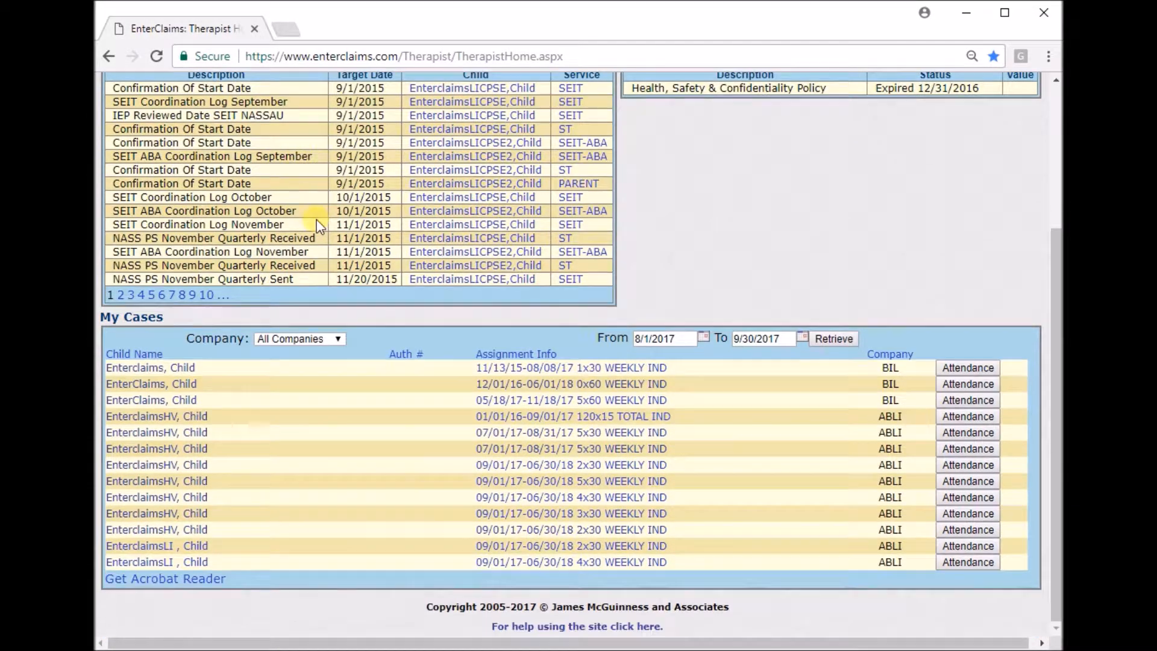
{"action": "left_click_drag", "start_coordinate": [102, 318], "coordinate": [208, 419]}
{"action": "left_click_drag", "start_coordinate": [570, 550], "coordinate": [1004, 593]}
{"action": "left_click", "coordinate": [827, 294]}
Look at the From and To date pickers of My Cases and close them without choosing a date.
{"action": "left_click", "coordinate": [680, 341]}
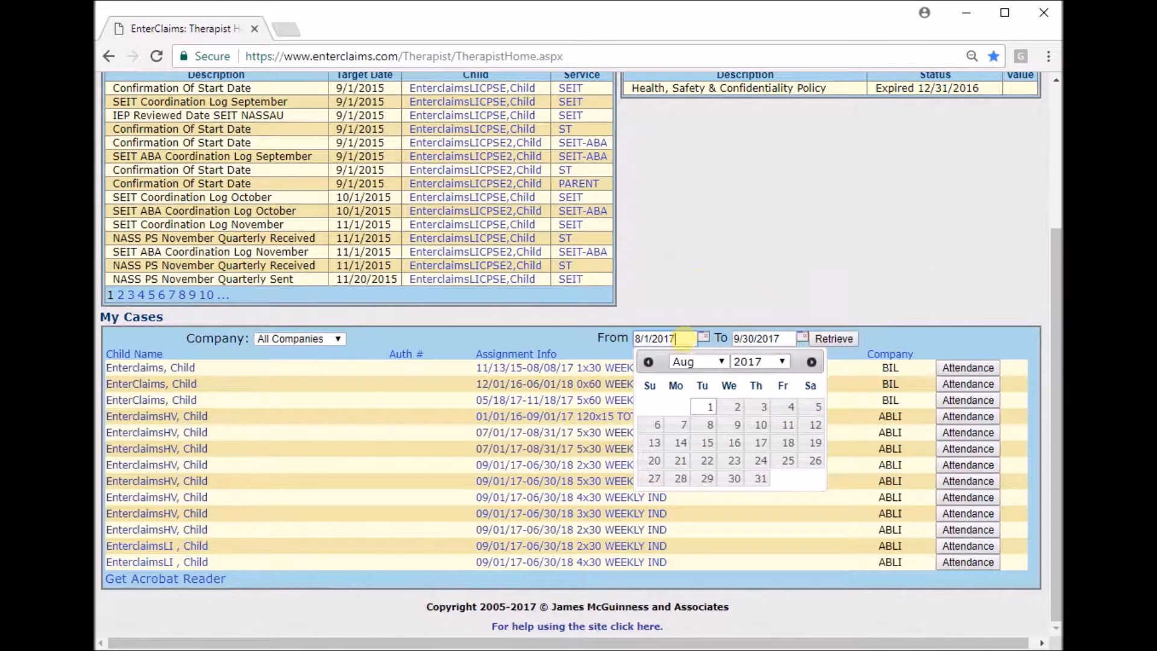
{"action": "left_click", "coordinate": [705, 281]}
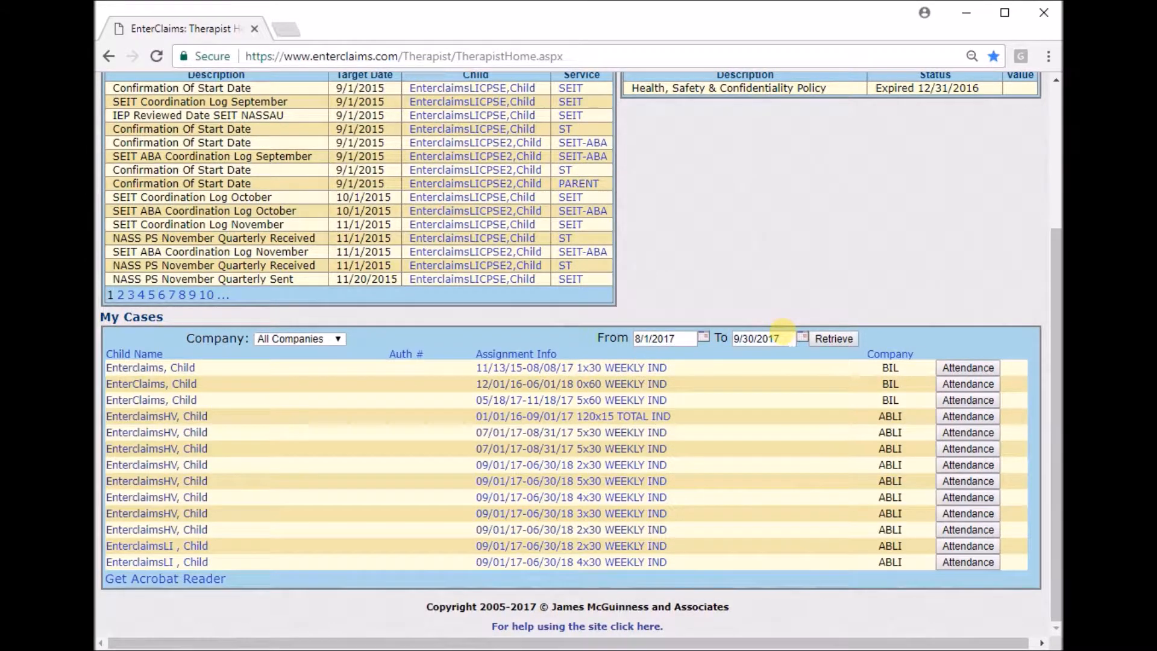
{"action": "left_click", "coordinate": [784, 339]}
{"action": "left_click", "coordinate": [799, 279]}
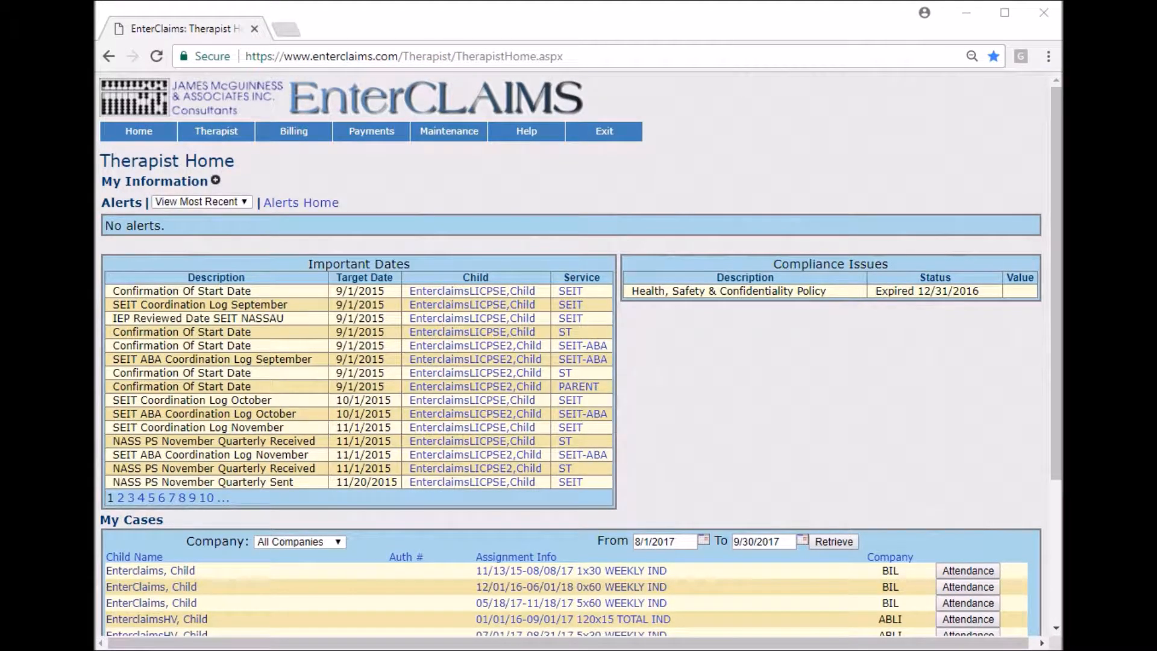
Open the child's details from the My Cases entry with the 120x15 TOTAL IND assignment.
{"action": "left_click", "coordinate": [476, 193]}
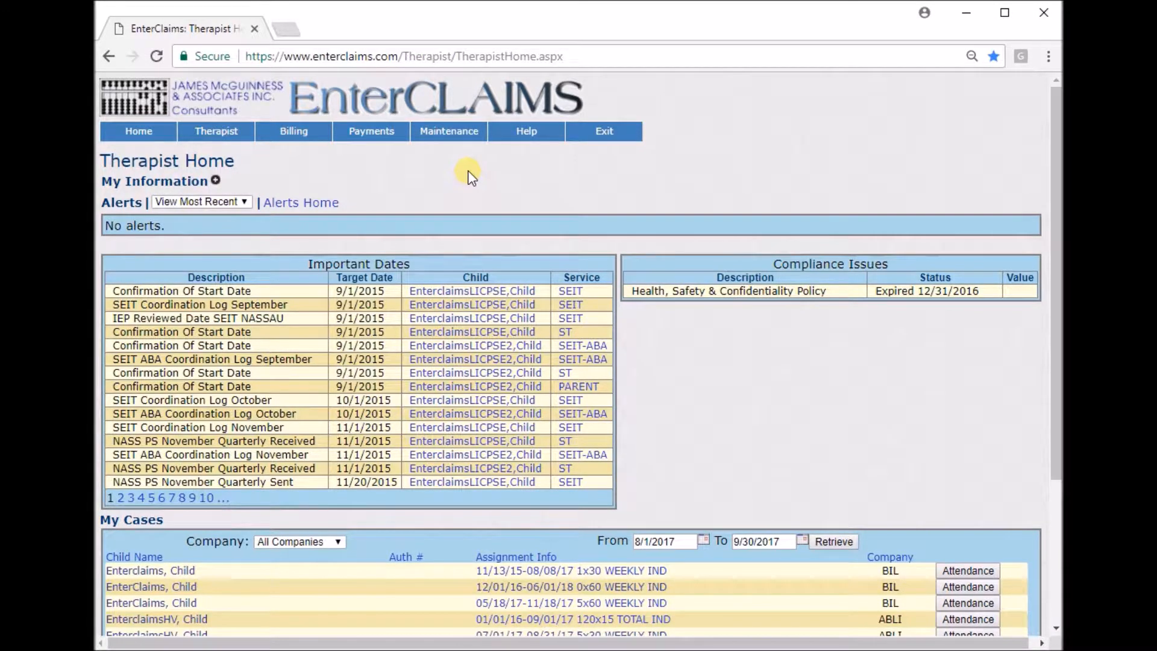
{"action": "left_click_drag", "start_coordinate": [234, 163], "coordinate": [182, 161]}
{"action": "left_click", "coordinate": [415, 182]}
{"action": "scroll", "coordinate": [401, 192], "scroll_direction": "down", "scroll_amount": 4}
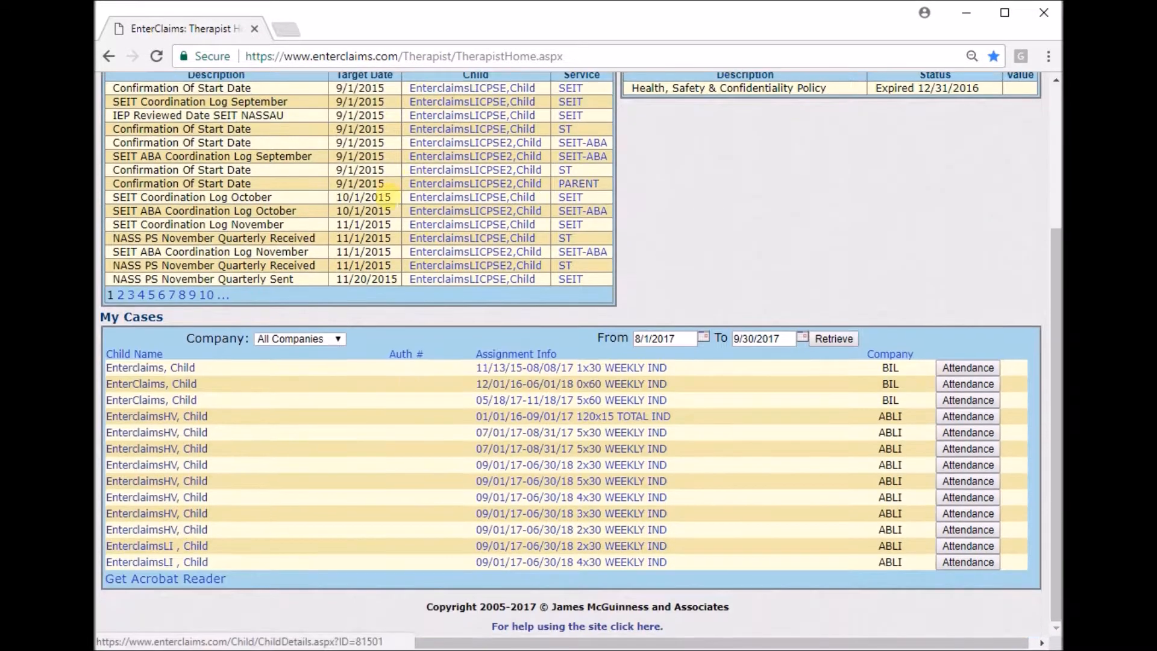
{"action": "left_click", "coordinate": [192, 421]}
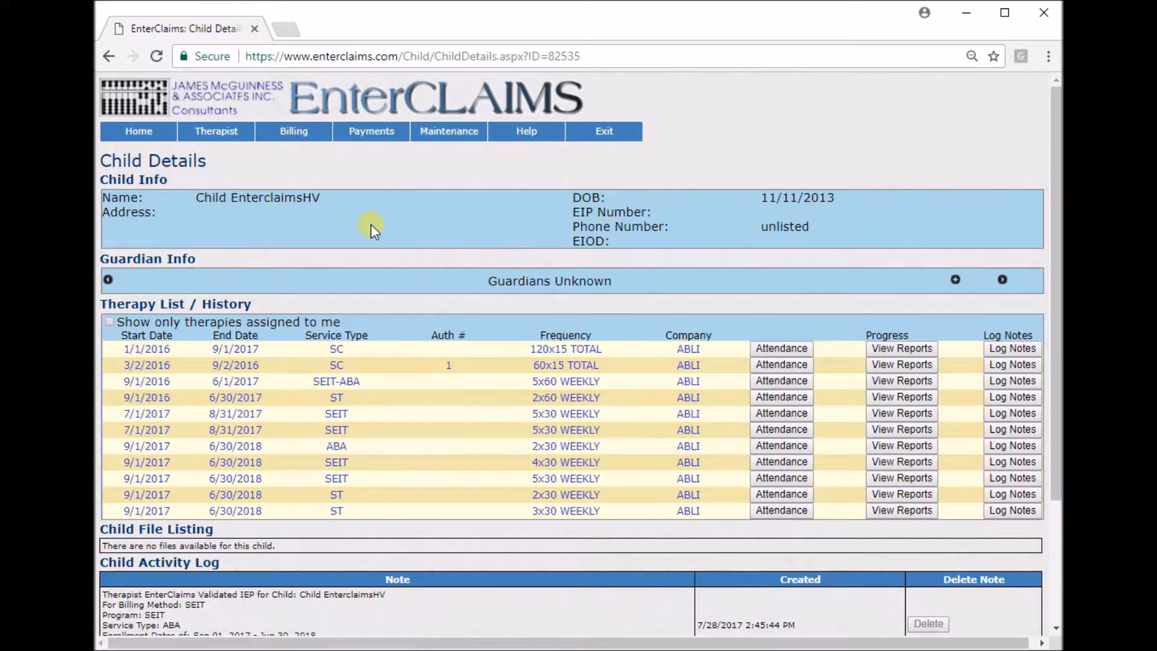
Examine the Child Info fields and expand the Guardian Info section on the Child Details page.
{"action": "left_click_drag", "start_coordinate": [109, 198], "coordinate": [348, 205]}
{"action": "left_click", "coordinate": [407, 200]}
{"action": "left_click_drag", "start_coordinate": [109, 212], "coordinate": [763, 236]}
{"action": "left_click", "coordinate": [763, 237]}
{"action": "left_click_drag", "start_coordinate": [492, 278], "coordinate": [692, 280]}
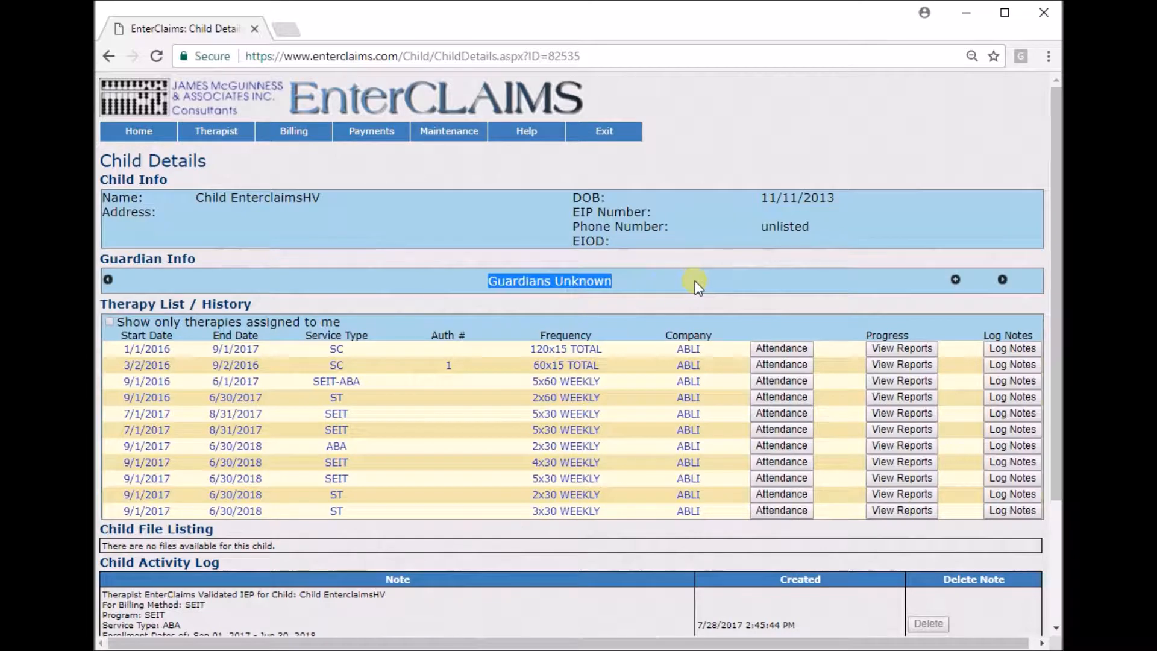
{"action": "left_click", "coordinate": [957, 281]}
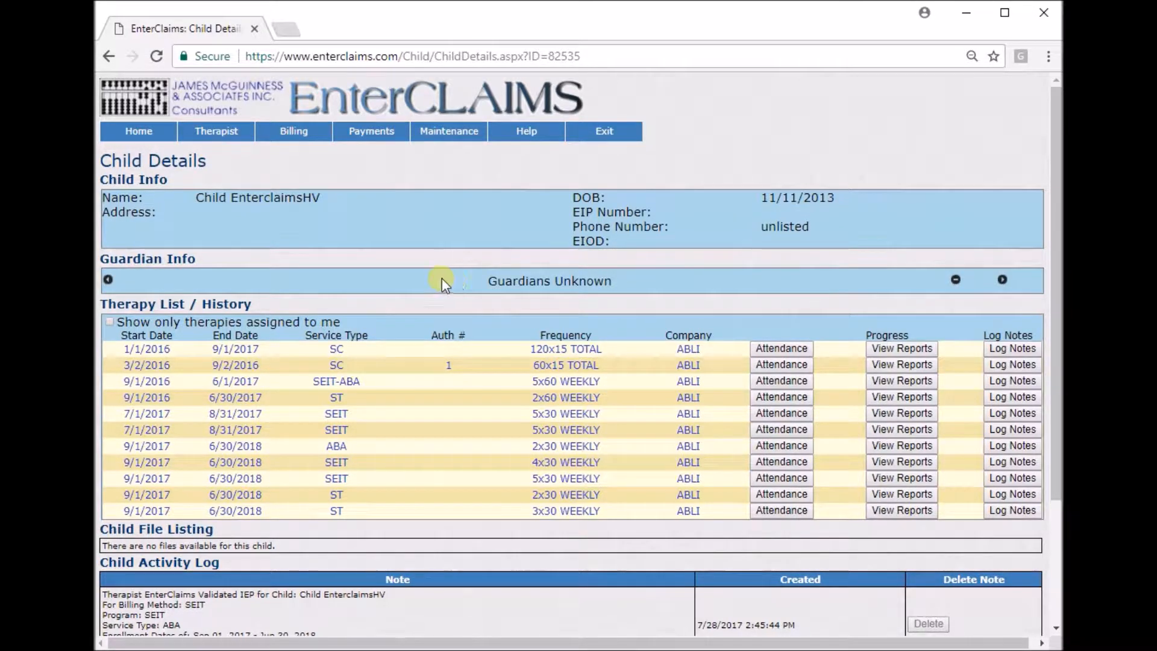
{"action": "left_click_drag", "start_coordinate": [464, 276], "coordinate": [655, 284]}
{"action": "left_click", "coordinate": [656, 285]}
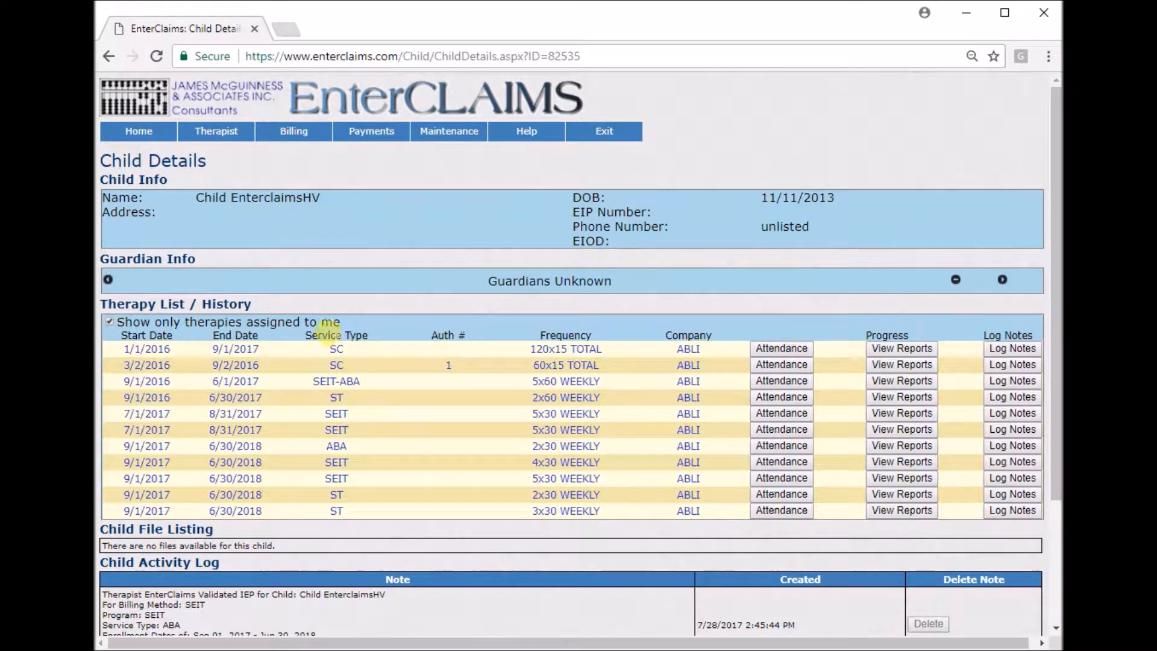
Limit the therapy history to therapies assigned to the current therapist and look over the rest of Child Details.
{"action": "left_click", "coordinate": [111, 322]}
{"action": "scroll", "coordinate": [517, 331], "scroll_direction": "down", "scroll_amount": 3}
{"action": "scroll", "coordinate": [498, 371], "scroll_direction": "up", "scroll_amount": 3}
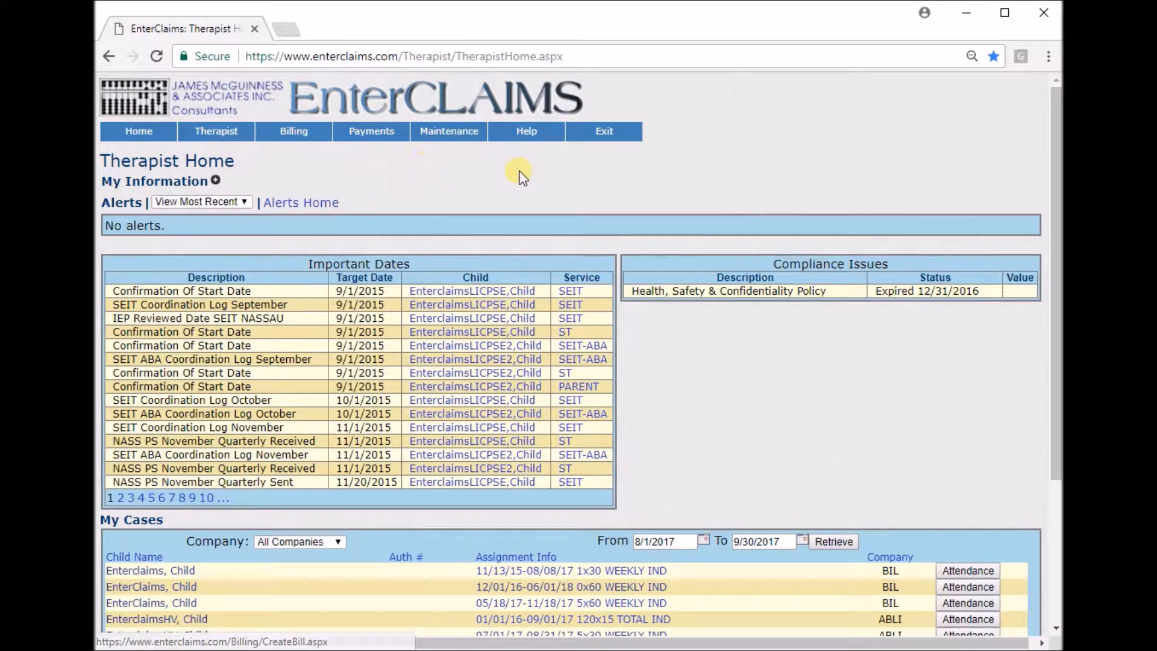
{"action": "left_click_drag", "start_coordinate": [238, 164], "coordinate": [148, 163]}
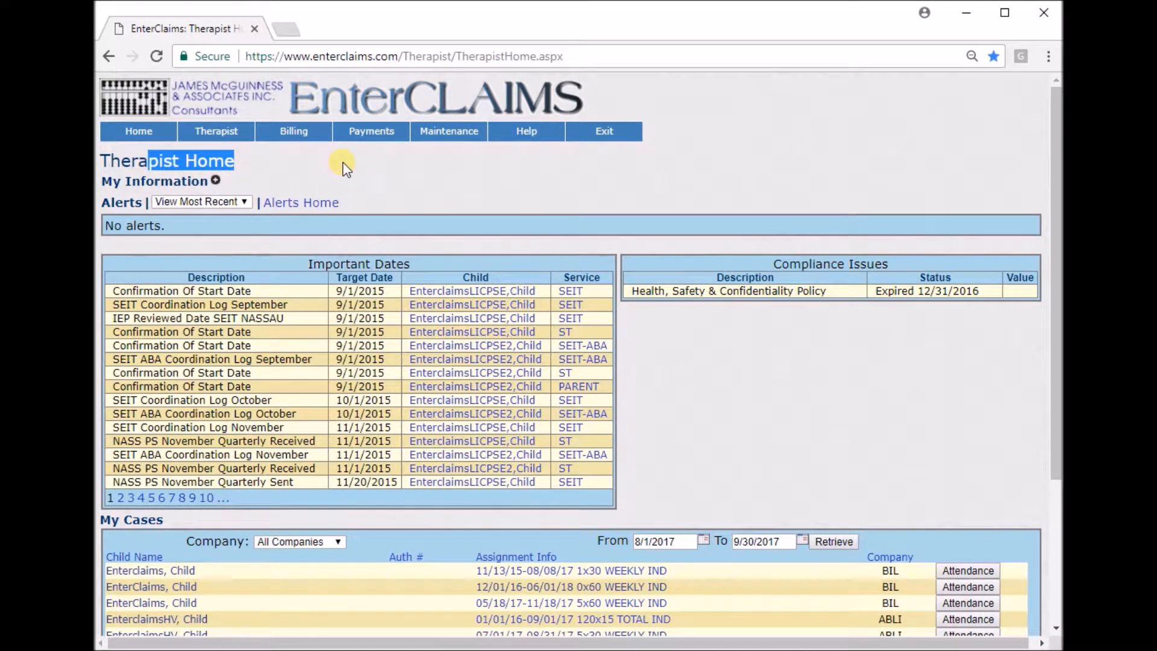
Open the therapy details of the first My Cases entry with the 07/01/17-08/31/17 5x30 WEEKLY IND assignment.
{"action": "left_click", "coordinate": [446, 179]}
{"action": "scroll", "coordinate": [504, 178], "scroll_direction": "down", "scroll_amount": 4}
{"action": "left_click_drag", "start_coordinate": [164, 317], "coordinate": [100, 318]}
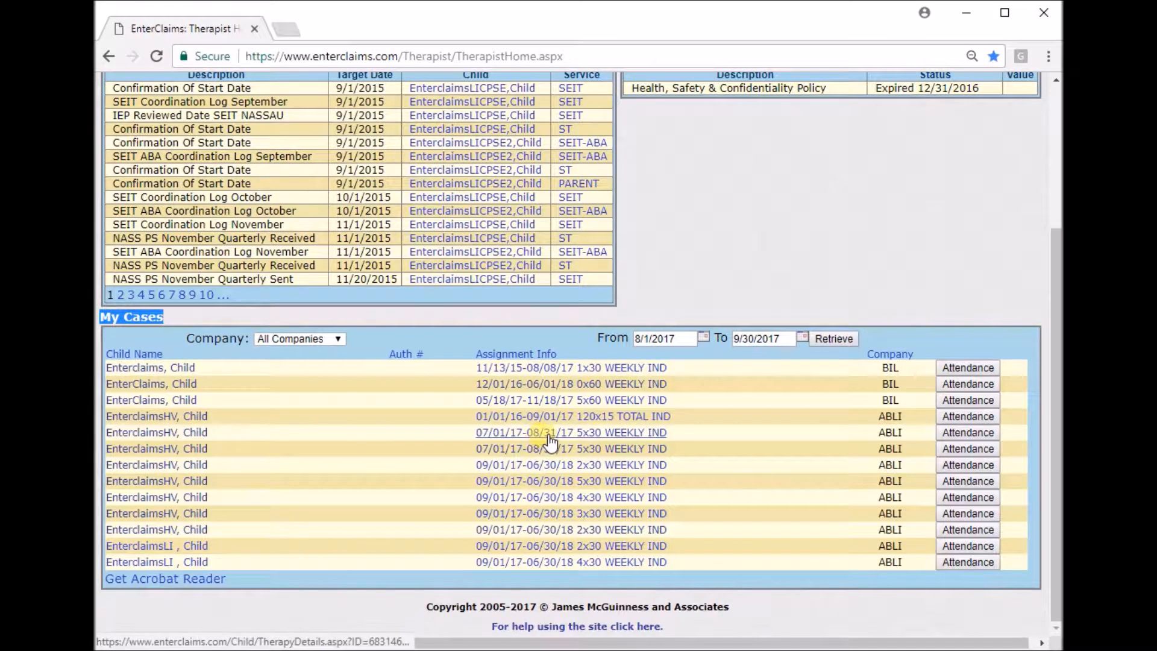
{"action": "left_click", "coordinate": [655, 429]}
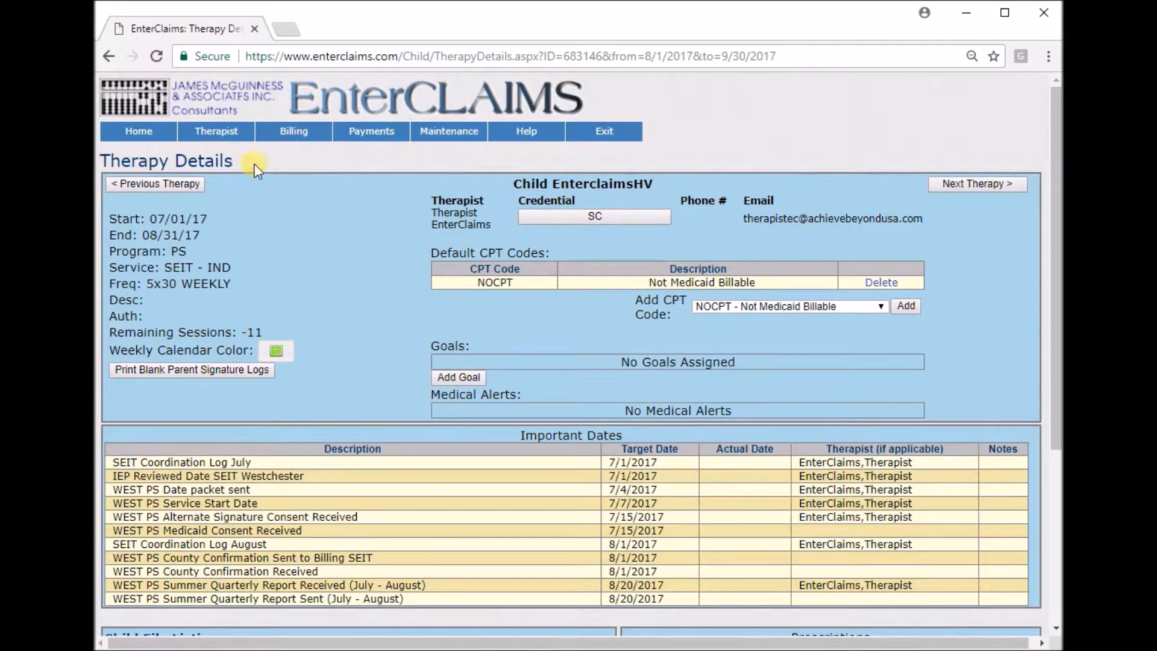
Review the therapy's dates, program, service, frequency and authorization fields on the Therapy Details page.
{"action": "left_click_drag", "start_coordinate": [256, 170], "coordinate": [103, 161]}
{"action": "left_click", "coordinate": [323, 207]}
{"action": "left_click_drag", "start_coordinate": [110, 208], "coordinate": [327, 302]}
{"action": "left_click", "coordinate": [331, 299]}
Add NOCPT - Not Medicaid Billable to the Default CPT Codes and delete the duplicate entry.
{"action": "left_click_drag", "start_coordinate": [552, 254], "coordinate": [424, 255]}
{"action": "left_click", "coordinate": [770, 252]}
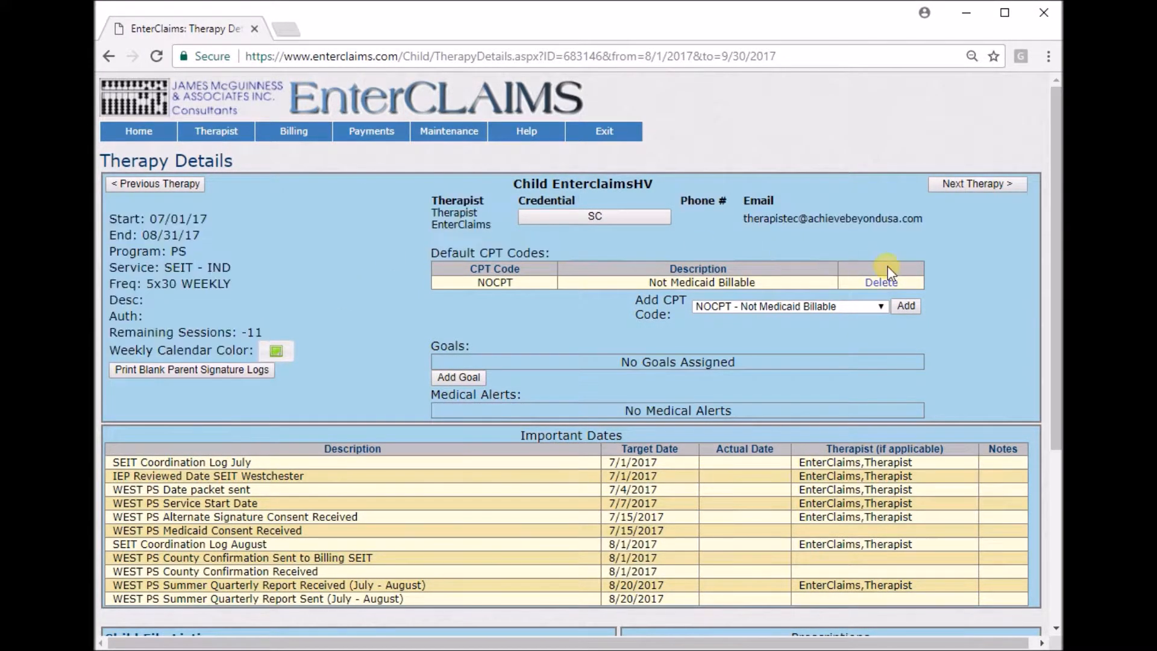
{"action": "left_click", "coordinate": [880, 308]}
{"action": "left_click", "coordinate": [880, 309]}
{"action": "left_click", "coordinate": [913, 308]}
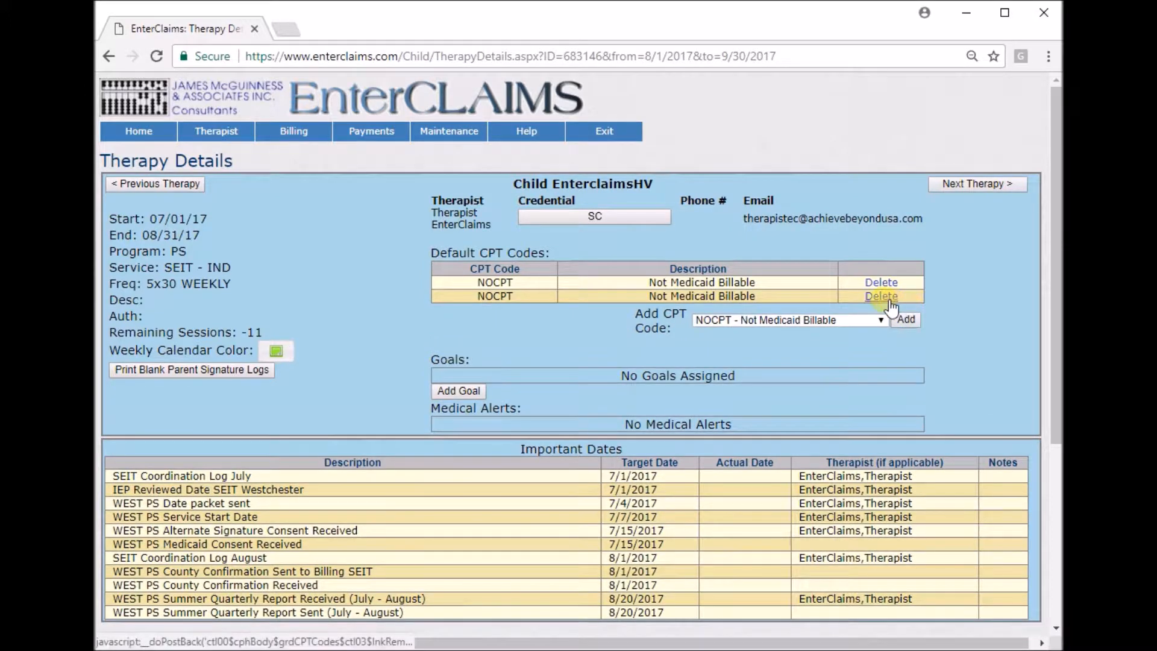
{"action": "left_click", "coordinate": [889, 297]}
Examine the Goals, Medical Alerts and Important Dates sections of the therapy.
{"action": "scroll", "coordinate": [945, 299], "scroll_direction": "down", "scroll_amount": 2}
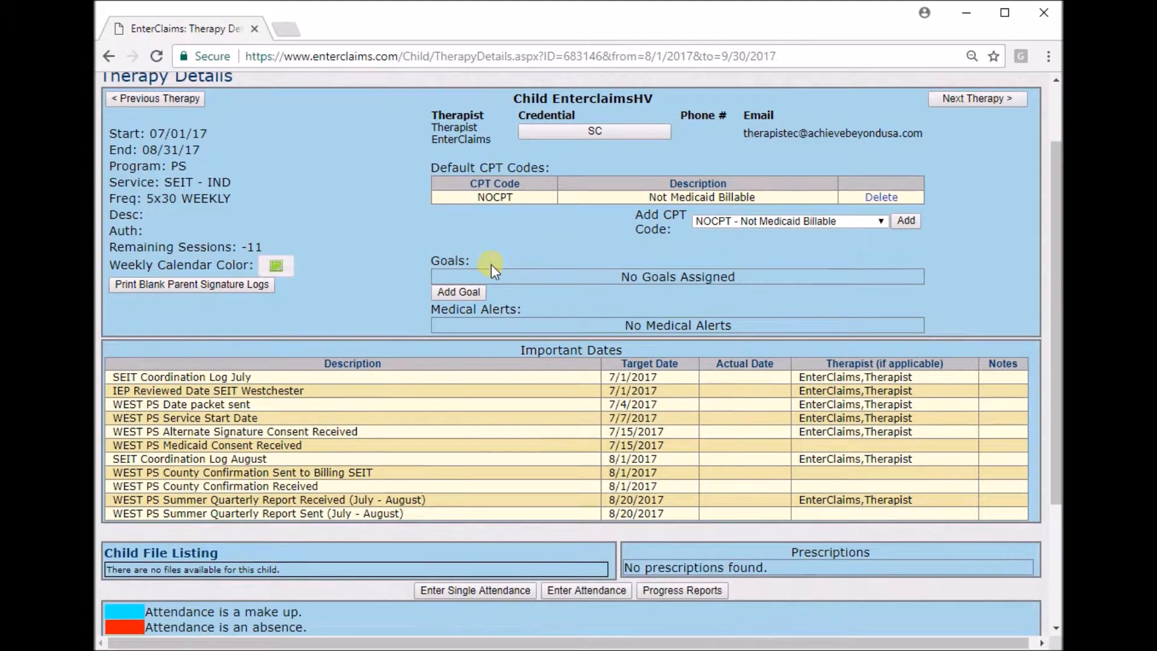
{"action": "left_click_drag", "start_coordinate": [565, 281], "coordinate": [764, 287]}
{"action": "left_click", "coordinate": [769, 284]}
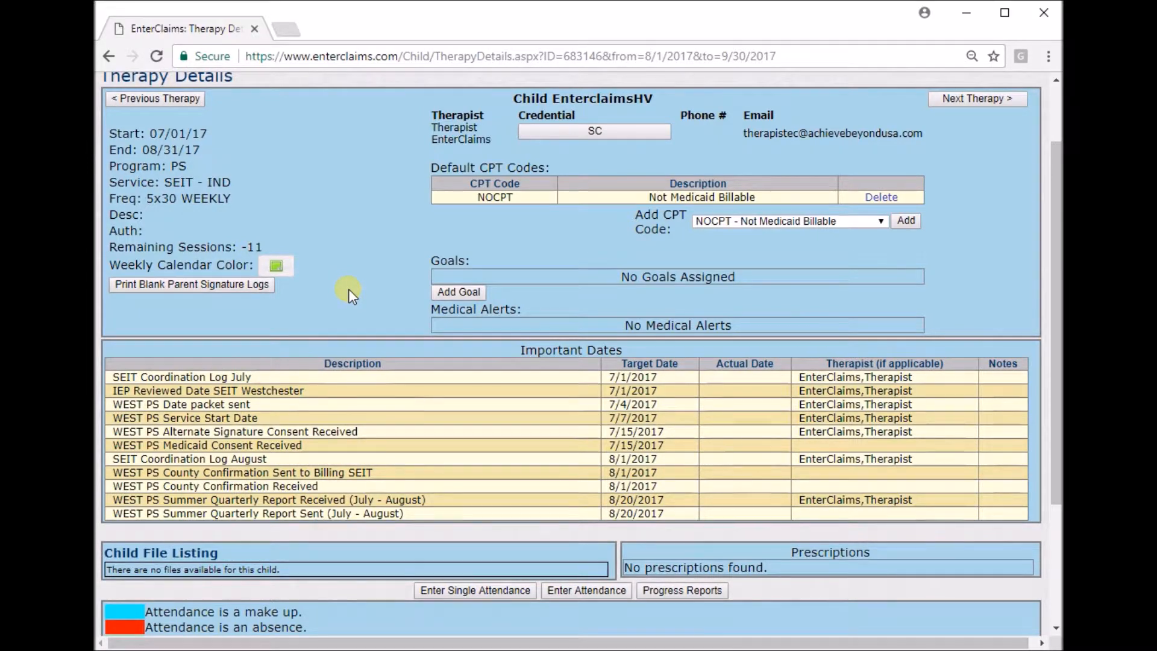
{"action": "scroll", "coordinate": [348, 288], "scroll_direction": "down", "scroll_amount": 2}
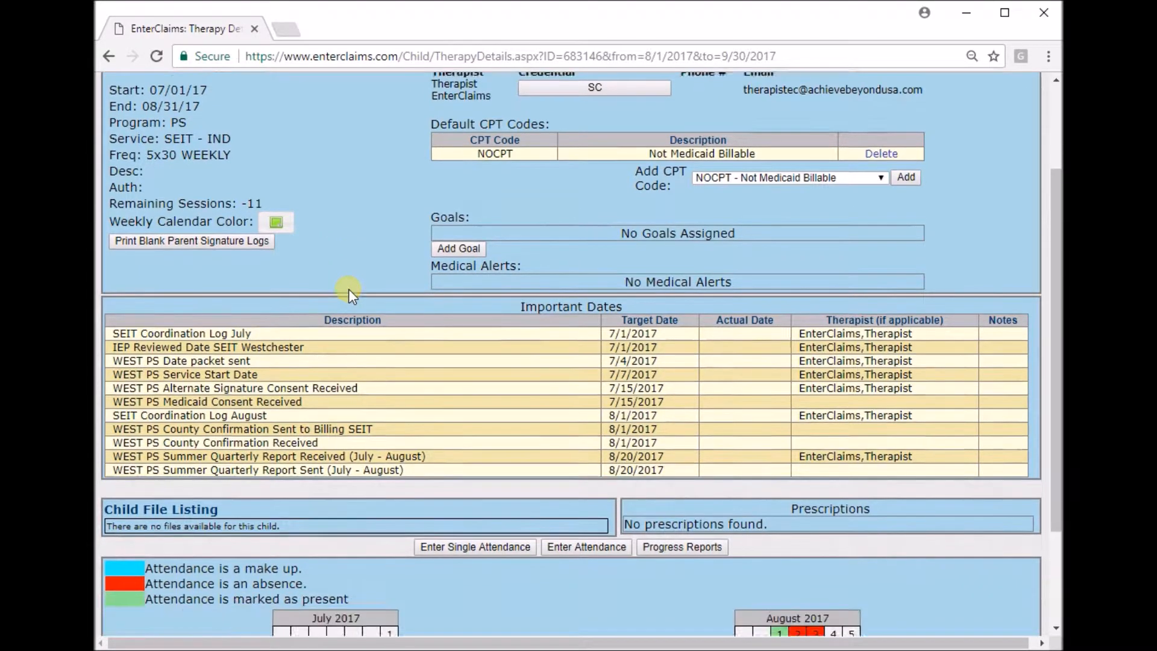
{"action": "left_click_drag", "start_coordinate": [509, 266], "coordinate": [622, 261]}
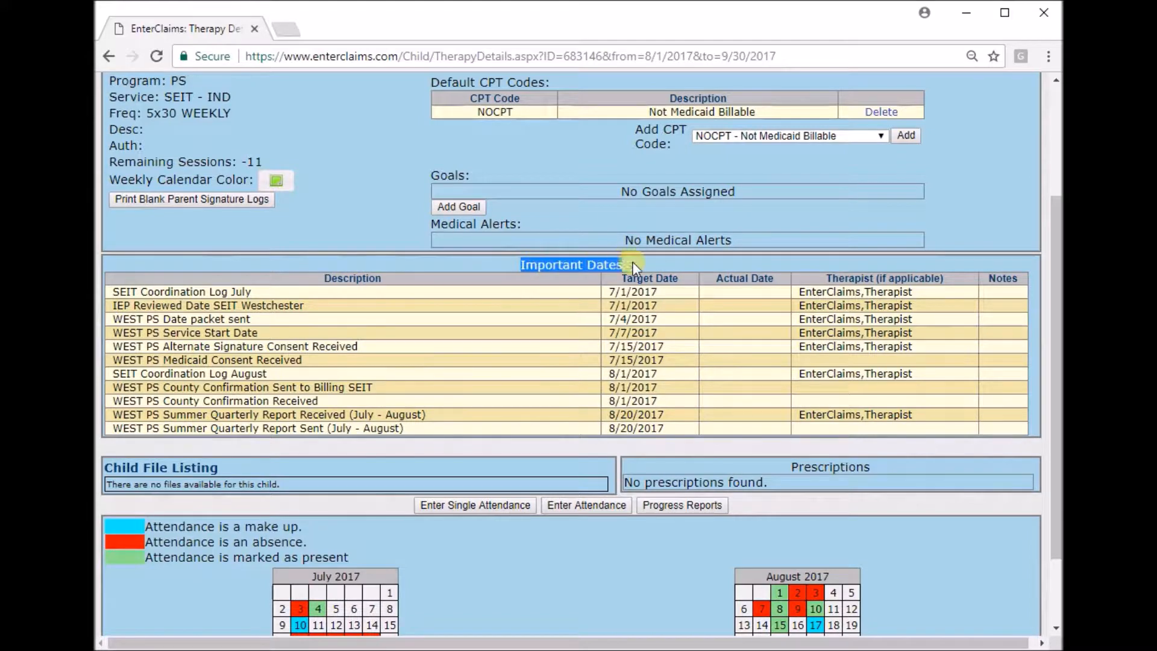
{"action": "left_click", "coordinate": [661, 261]}
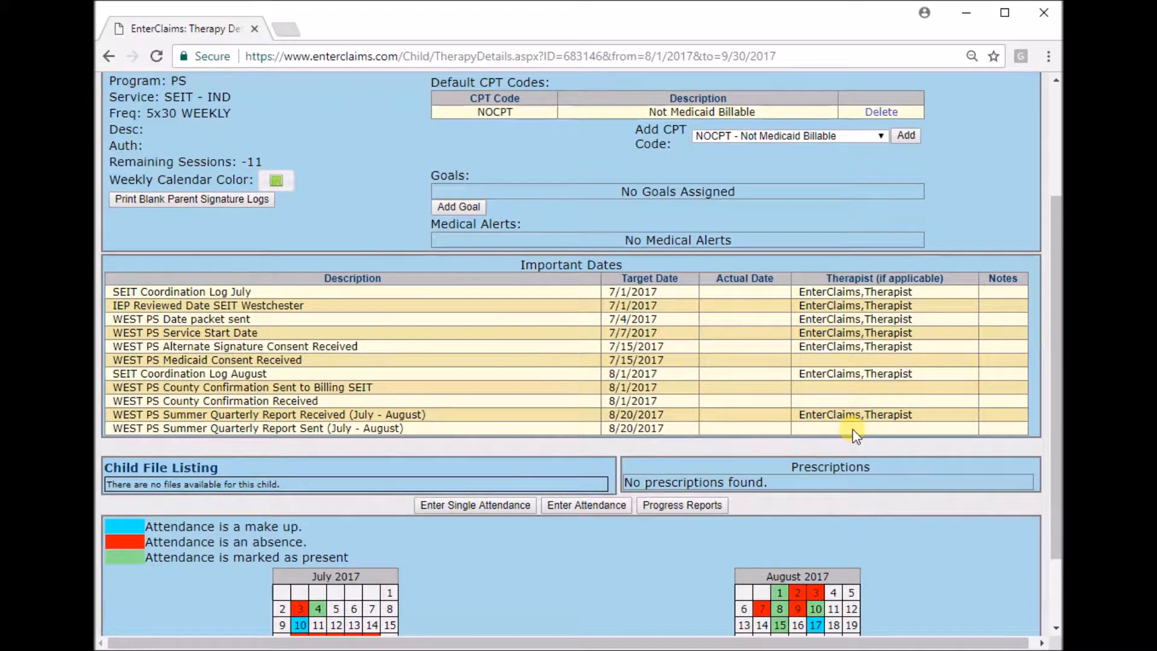
{"action": "mouse_move", "coordinate": [684, 432]}
{"action": "left_mouse_down"}
{"action": "mouse_move", "coordinate": [577, 346]}
{"action": "mouse_move", "coordinate": [597, 335]}
{"action": "left_mouse_up"}
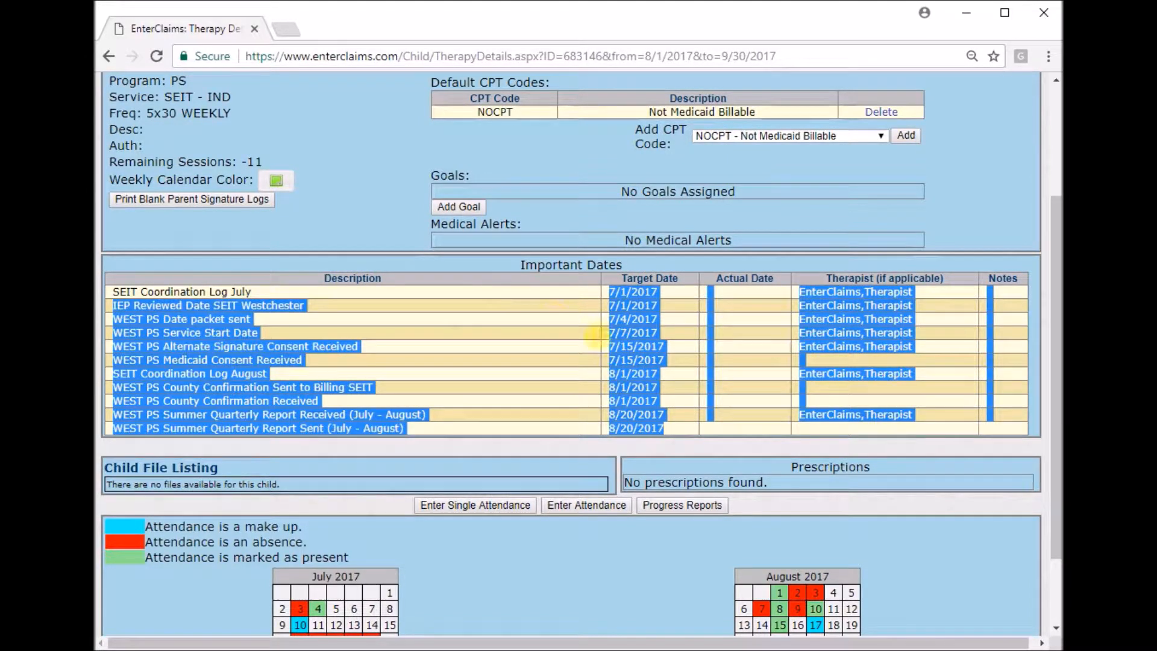
{"action": "left_click", "coordinate": [692, 426]}
Examine the July and August 2017 attendance calendars and their color legend.
{"action": "scroll", "coordinate": [691, 426], "scroll_direction": "down", "scroll_amount": 2}
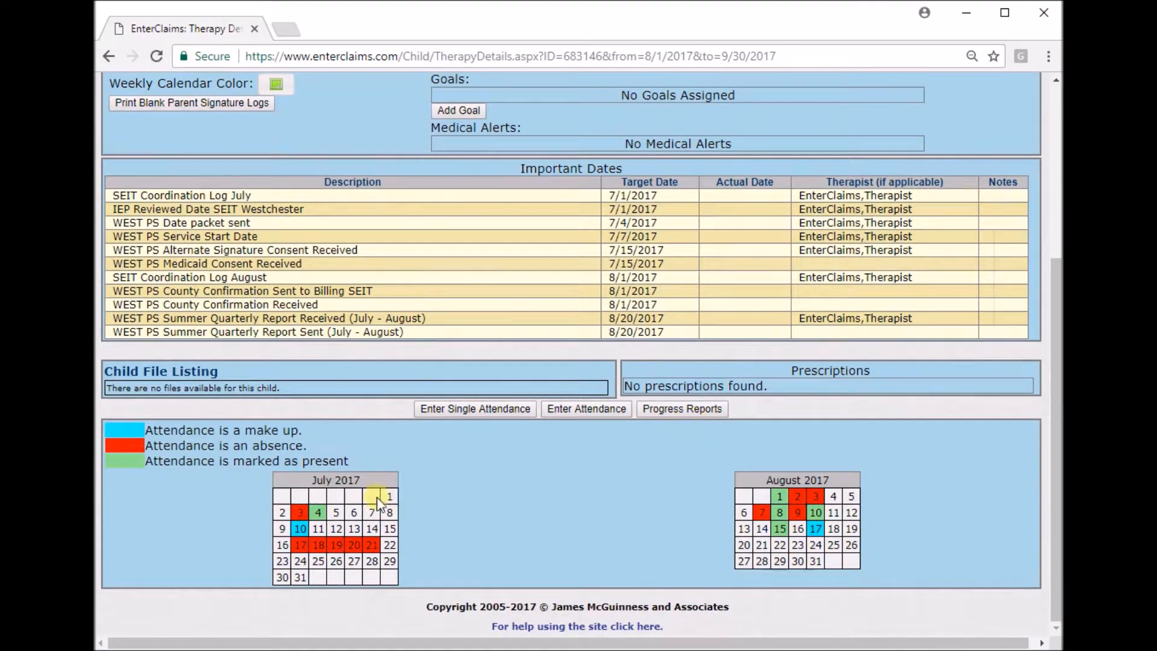
{"action": "left_click_drag", "start_coordinate": [247, 476], "coordinate": [441, 563]}
{"action": "left_click", "coordinate": [474, 544]}
{"action": "left_click_drag", "start_coordinate": [726, 472], "coordinate": [897, 543]}
{"action": "left_click", "coordinate": [897, 544]}
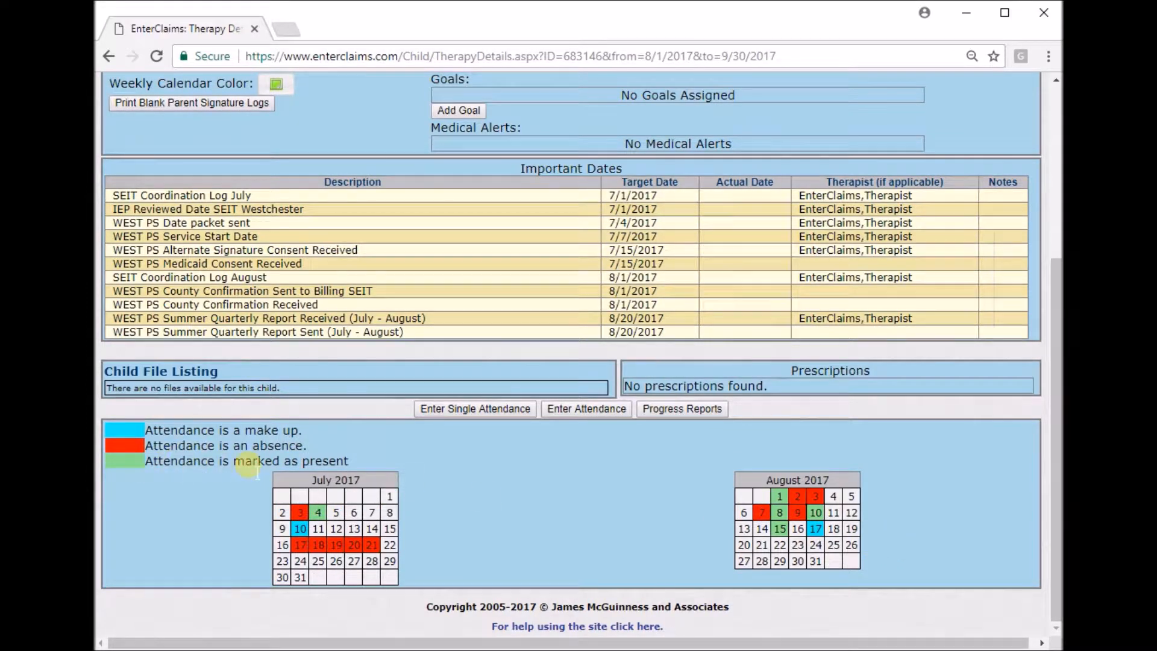
{"action": "left_click_drag", "start_coordinate": [349, 459], "coordinate": [264, 449]}
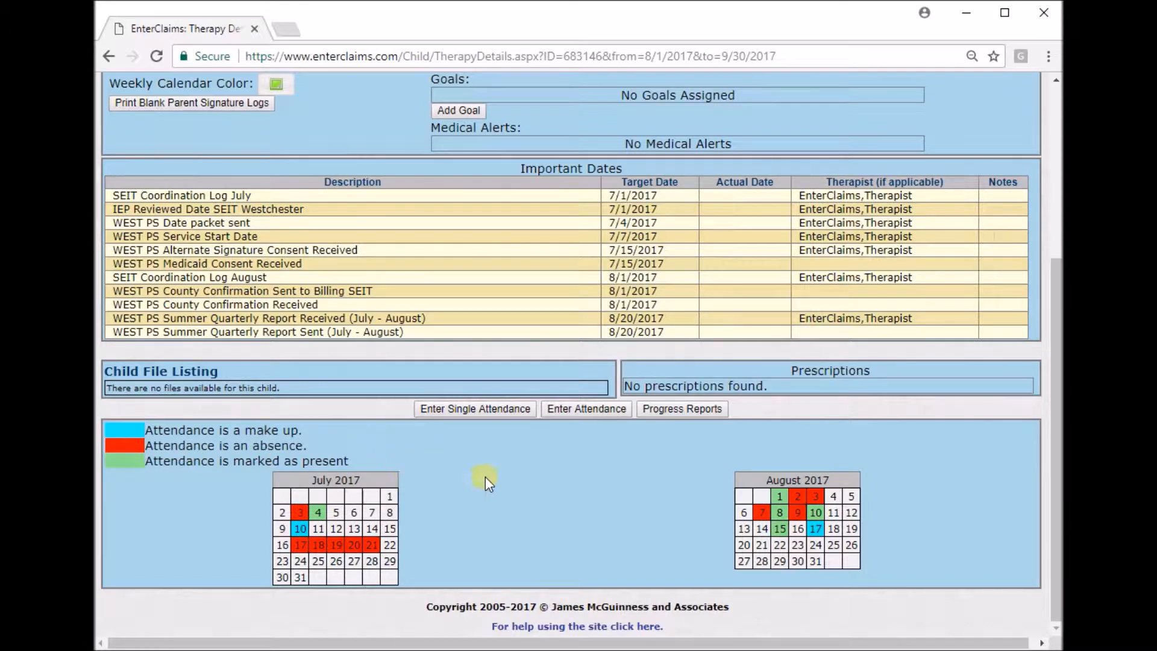
Return to the Therapist Home page and open the Weekly Calendar Schedule.
{"action": "scroll", "coordinate": [487, 426], "scroll_direction": "up", "scroll_amount": 5}
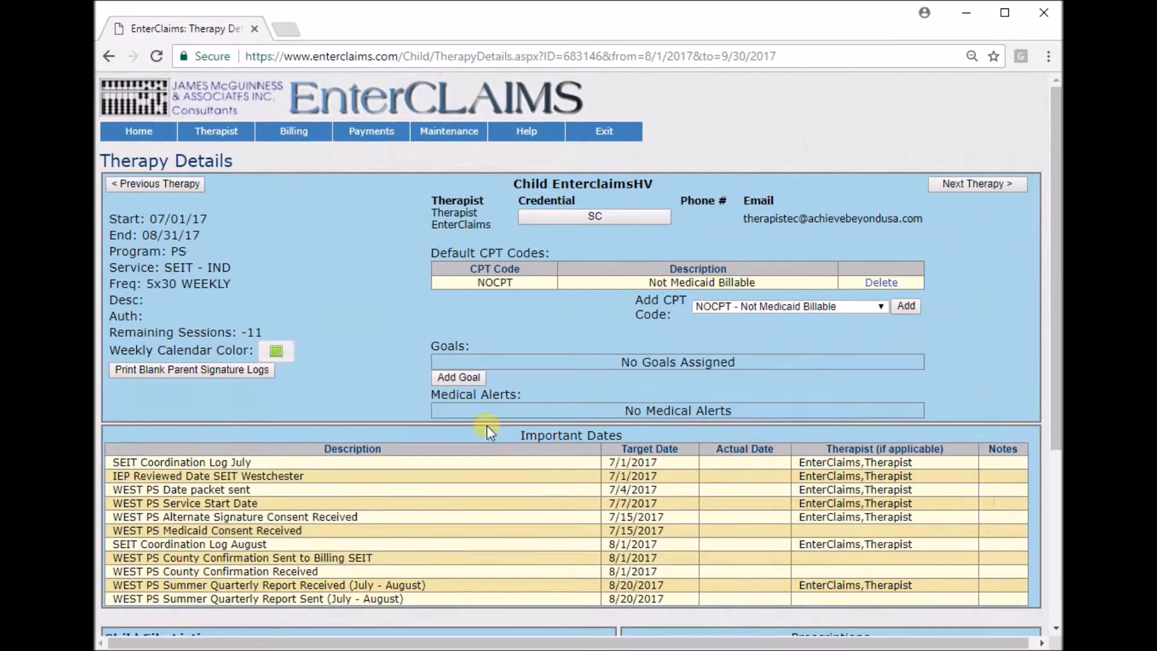
{"action": "left_click", "coordinate": [150, 137]}
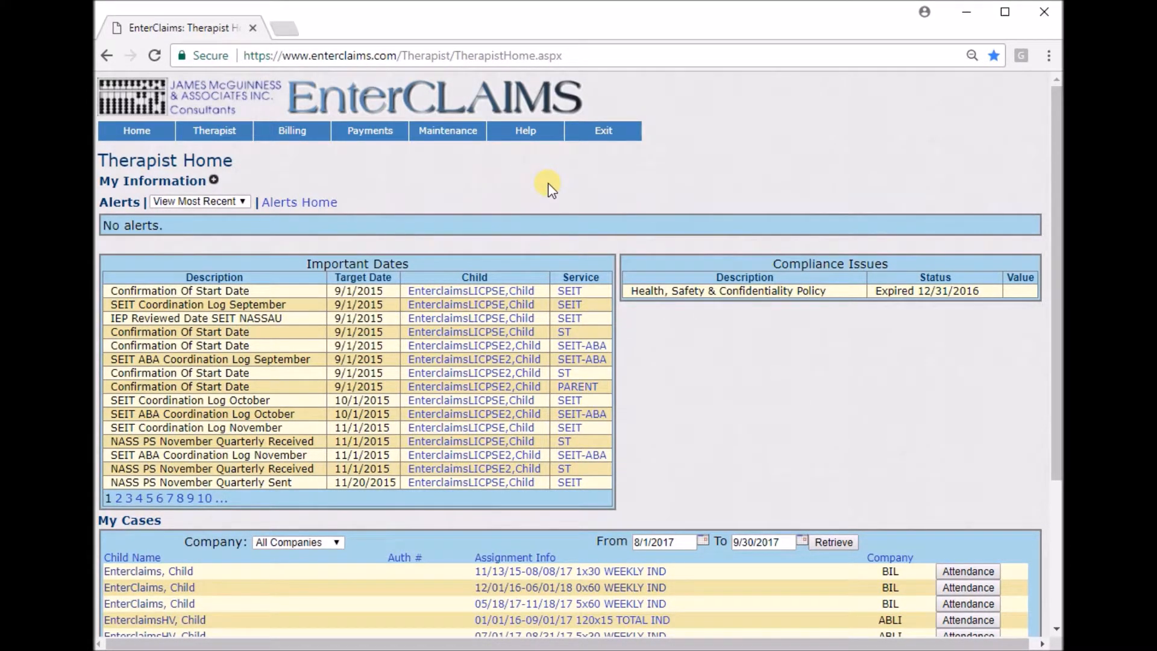
{"action": "mouse_move", "coordinate": [228, 136]}
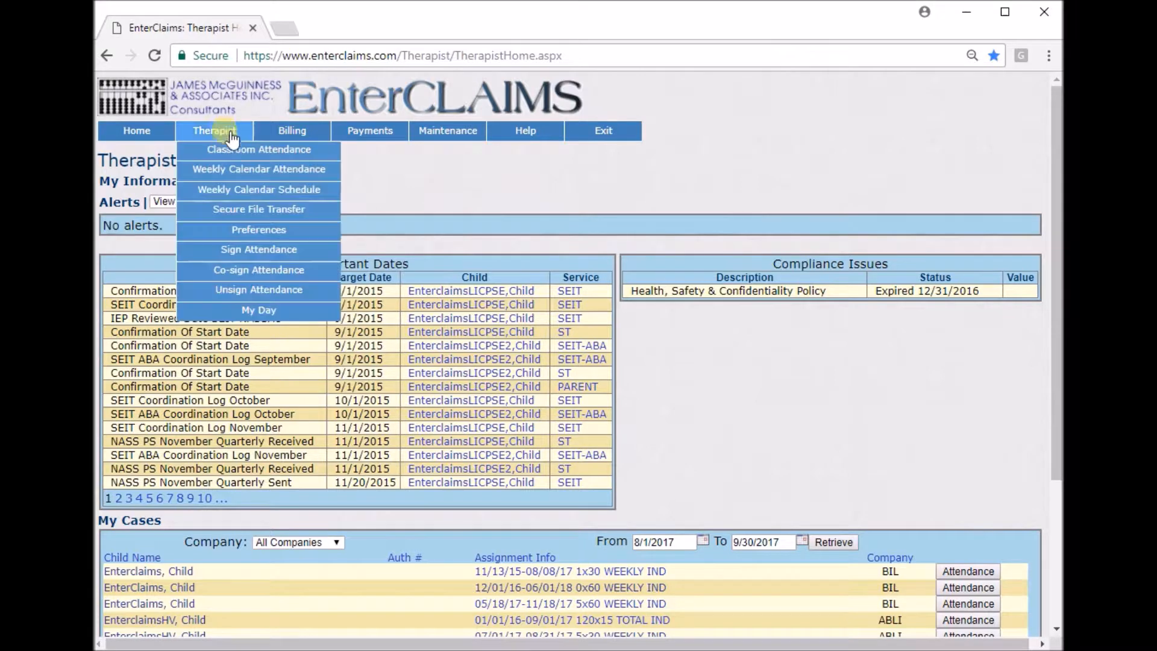
{"action": "left_click", "coordinate": [332, 194]}
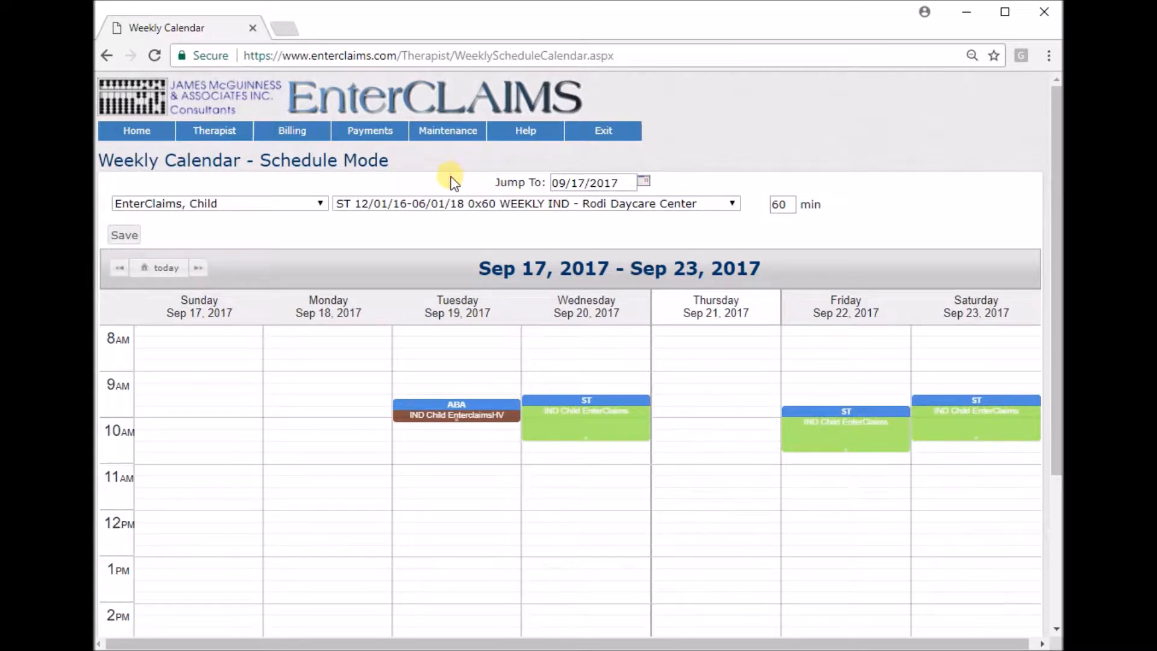
Choose the second listed child and the SEIT 09/01/17-06/30/18 4x30 WEEKLY IND therapy for scheduling.
{"action": "left_click", "coordinate": [631, 181]}
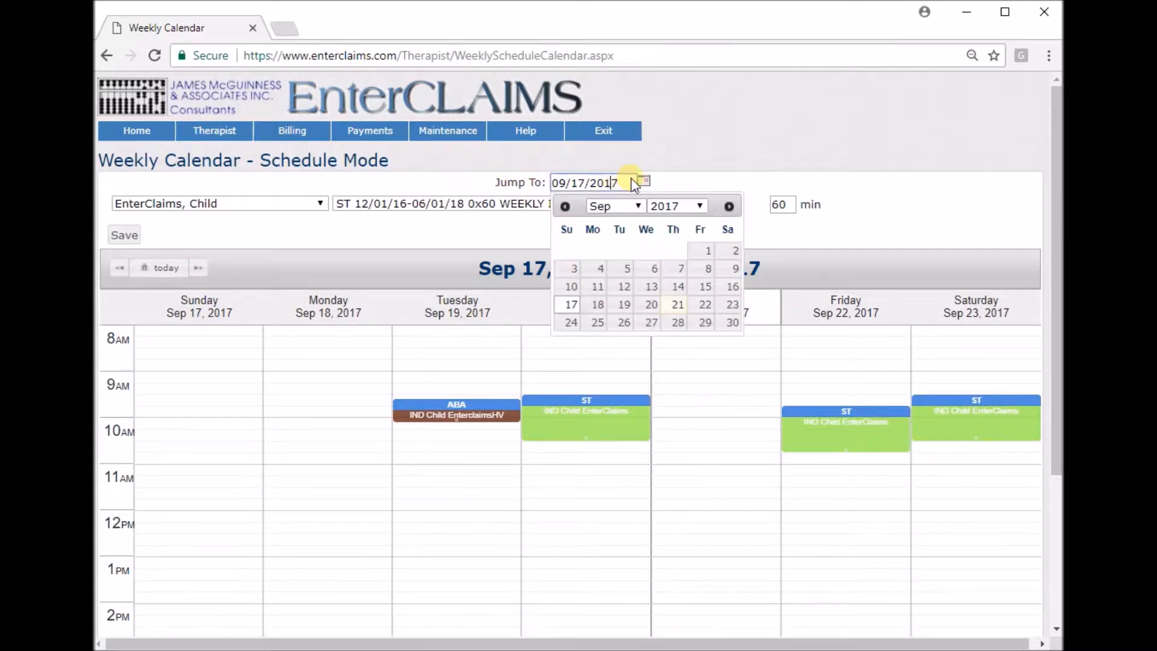
{"action": "left_click", "coordinate": [643, 181]}
{"action": "left_click", "coordinate": [279, 205]}
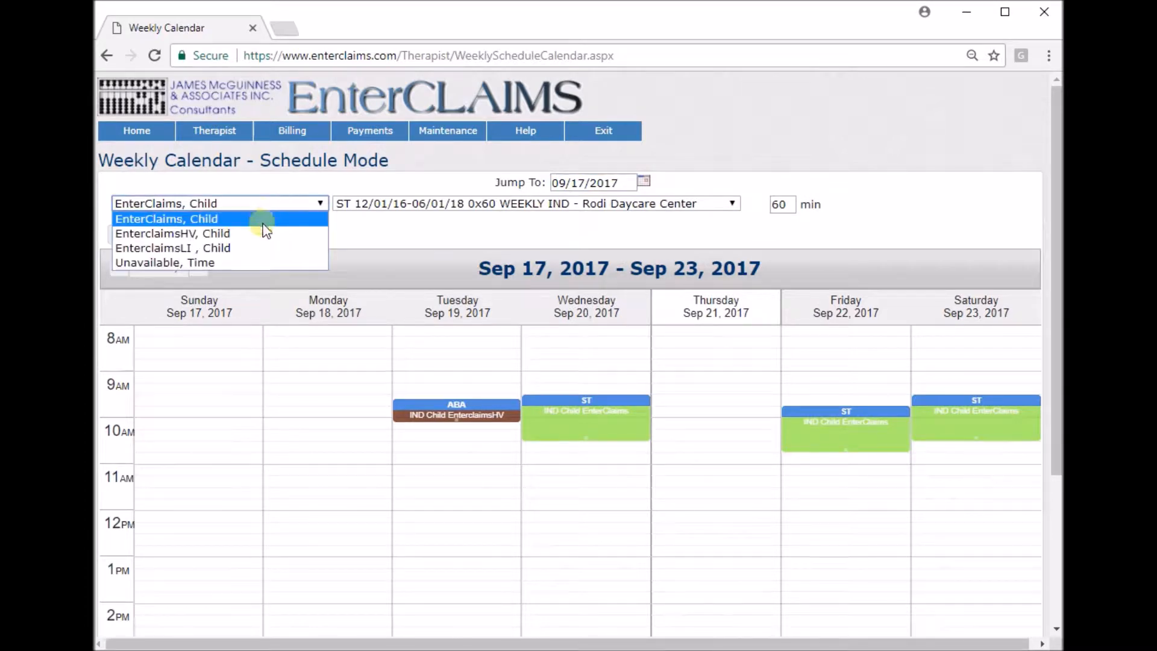
{"action": "left_click", "coordinate": [259, 232]}
{"action": "left_click", "coordinate": [428, 203]}
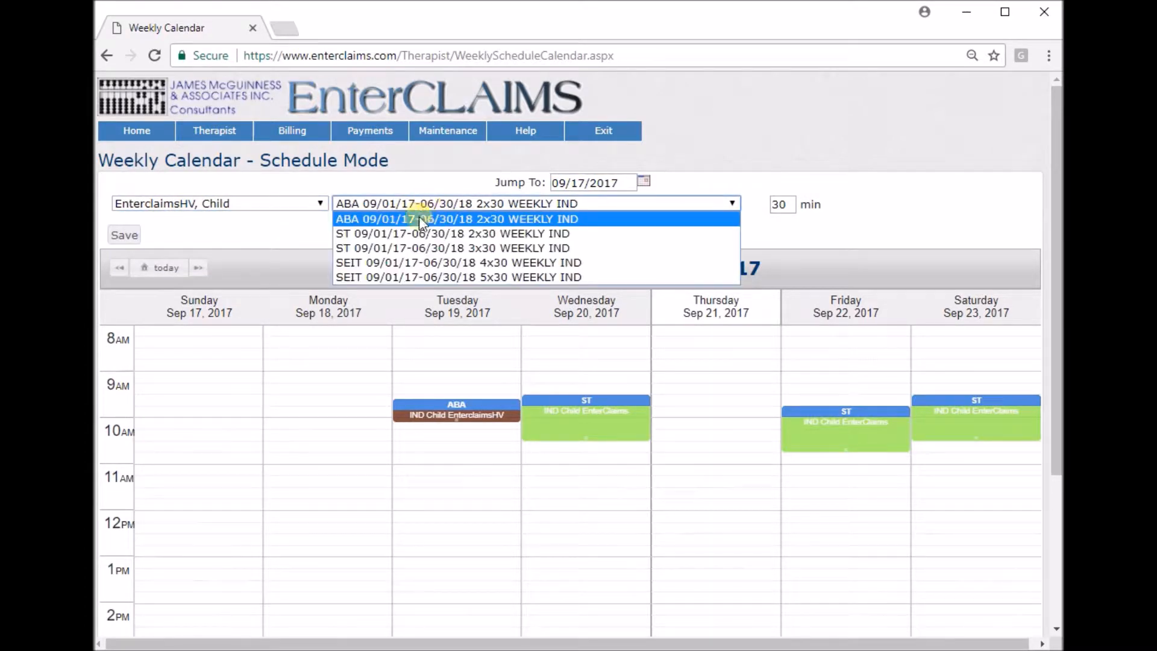
{"action": "left_click", "coordinate": [419, 263]}
{"action": "left_click", "coordinate": [784, 205]}
Add a SEIT schedule entry on Tuesday from 11:00 to 11:30 AM, with From Date 09/18/2017 and To Date 6/30/2018.
{"action": "scroll", "coordinate": [446, 253], "scroll_direction": "down", "scroll_amount": 3}
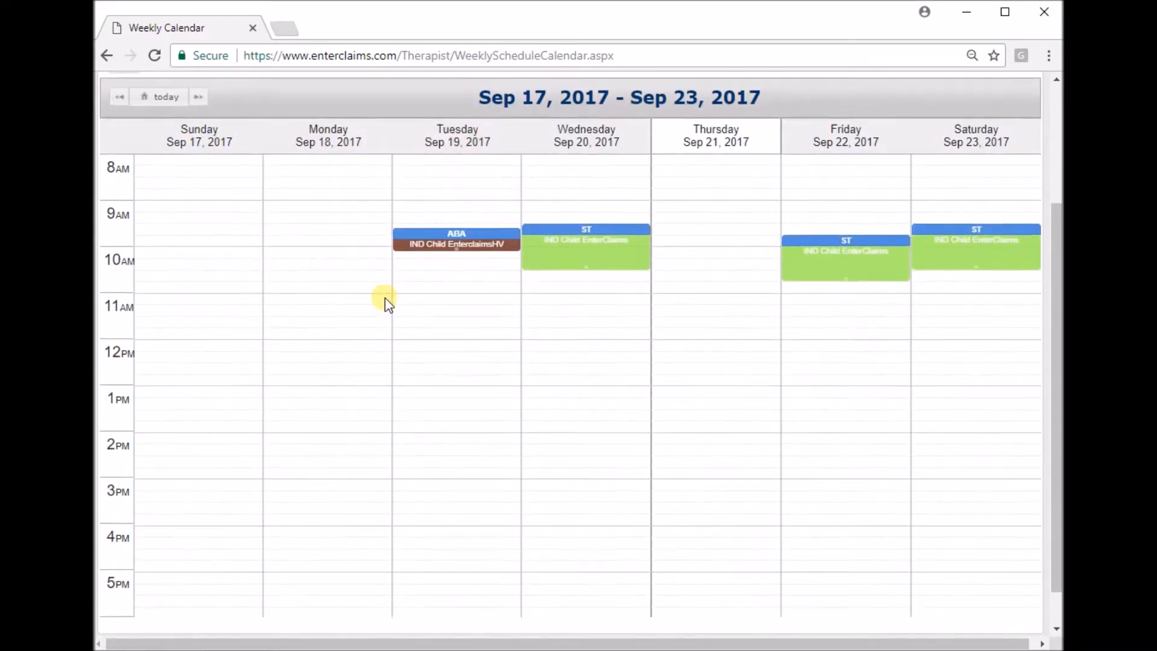
{"action": "left_click", "coordinate": [418, 305]}
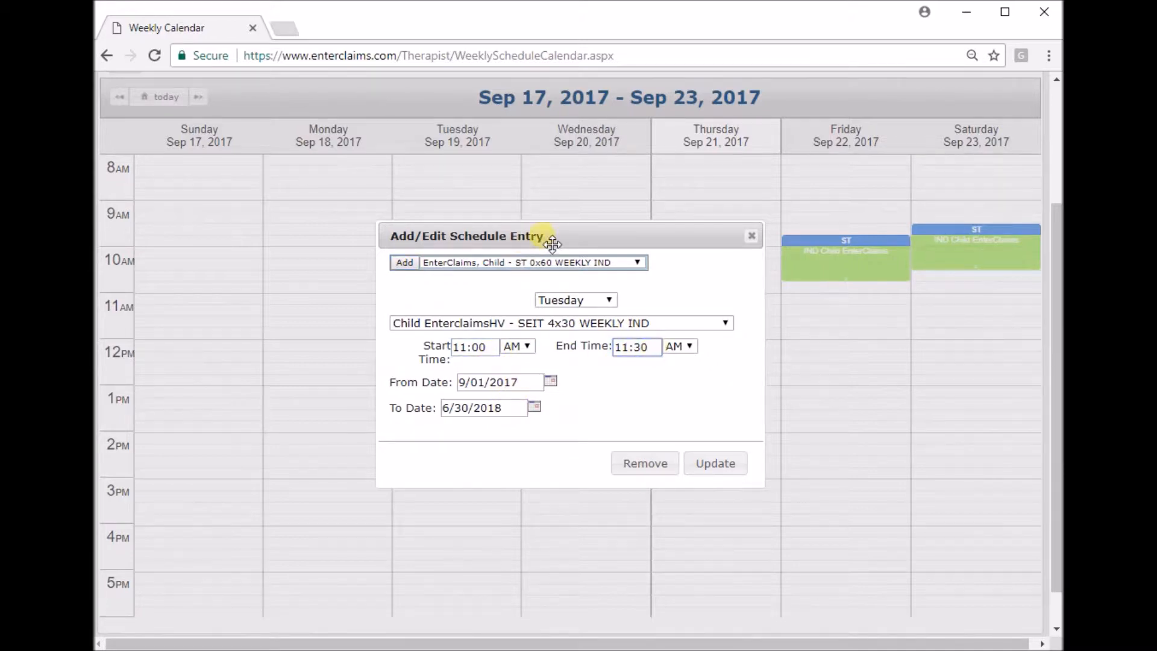
{"action": "left_click", "coordinate": [486, 347]}
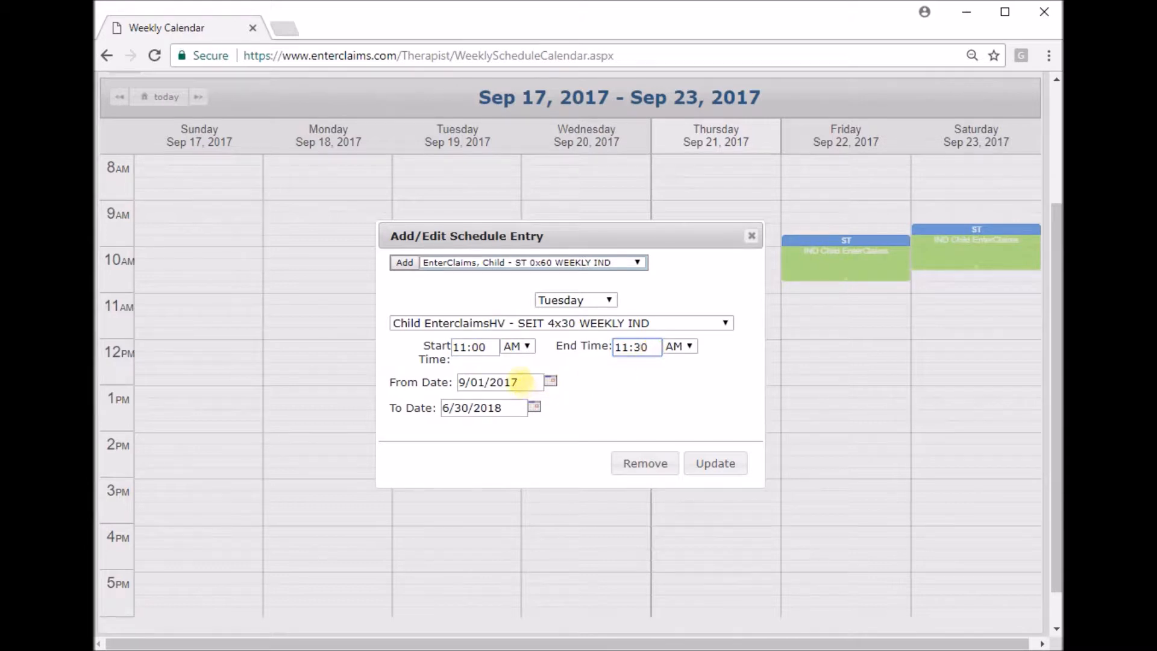
{"action": "left_click", "coordinate": [522, 381]}
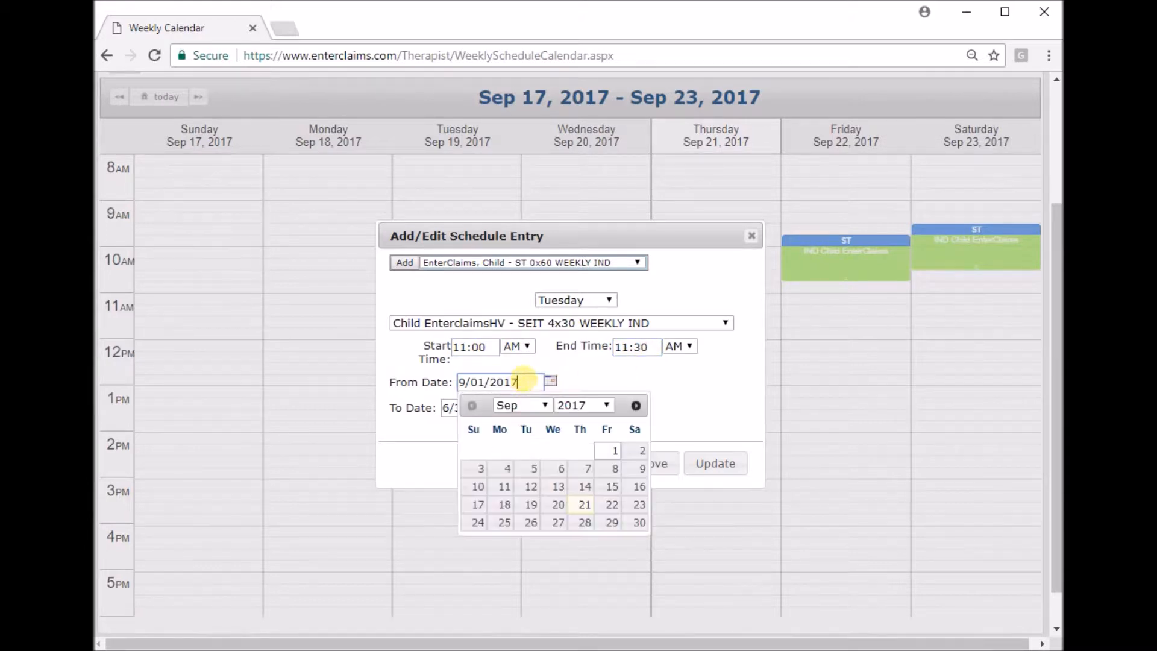
{"action": "left_click", "coordinate": [505, 504]}
{"action": "left_click", "coordinate": [509, 409]}
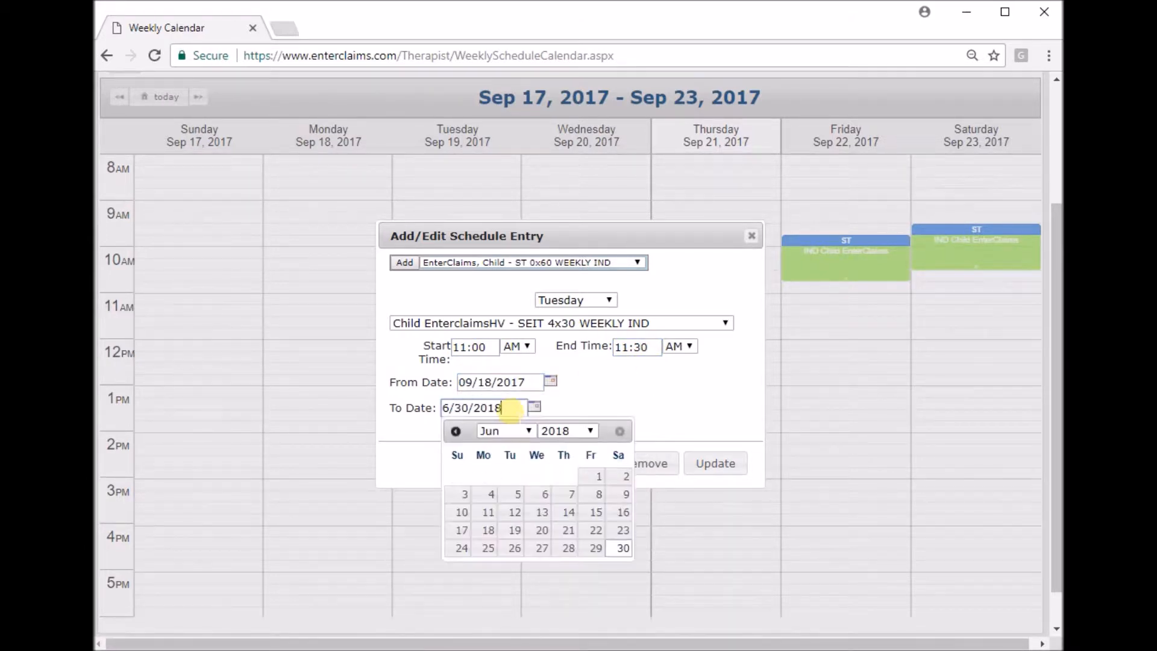
{"action": "left_click", "coordinate": [578, 395]}
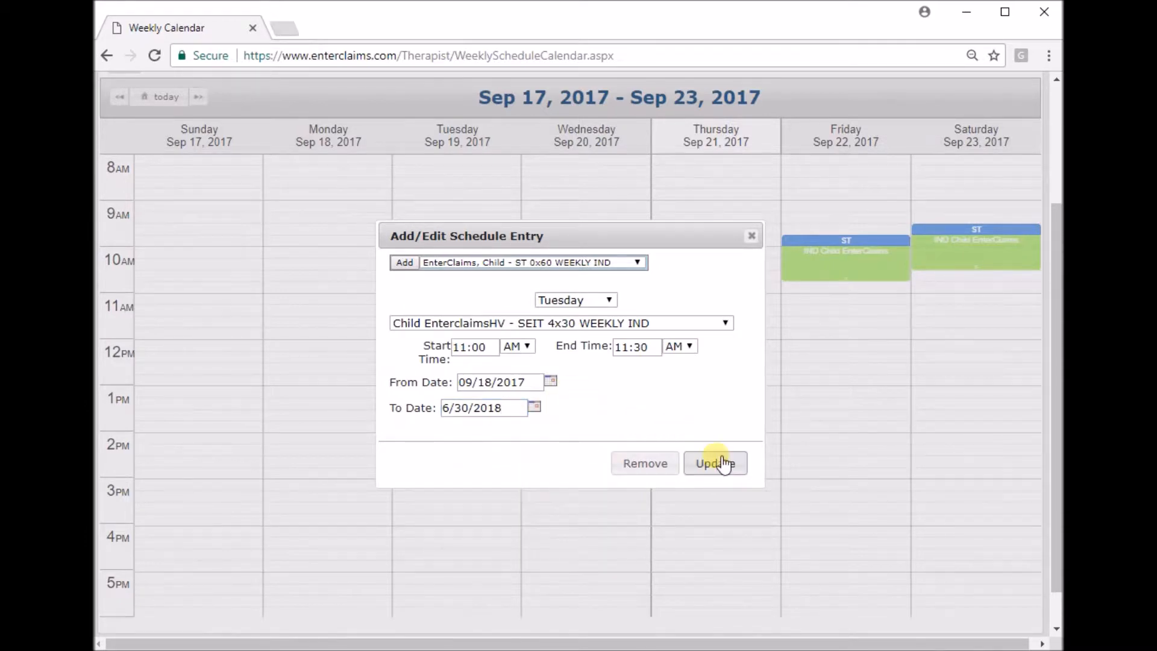
{"action": "left_click", "coordinate": [716, 463]}
Save the weekly schedule with the new SEIT entry and dismiss the confirmation.
{"action": "scroll", "coordinate": [554, 364], "scroll_direction": "up", "scroll_amount": 3}
{"action": "left_click", "coordinate": [125, 235]}
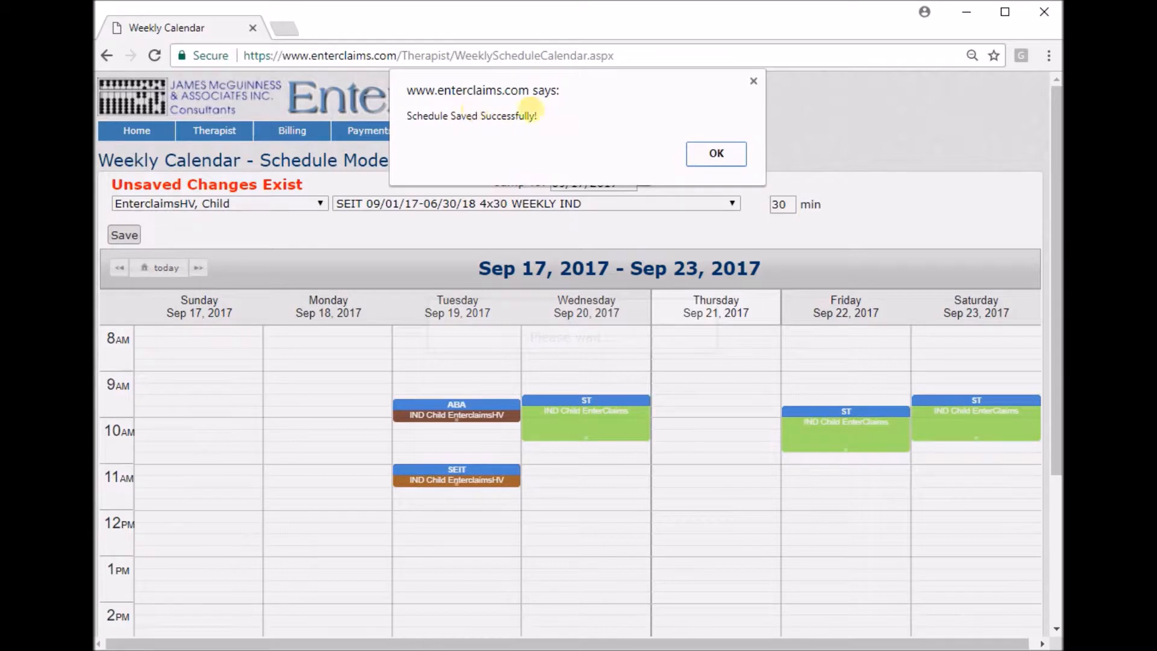
{"action": "left_click", "coordinate": [714, 153]}
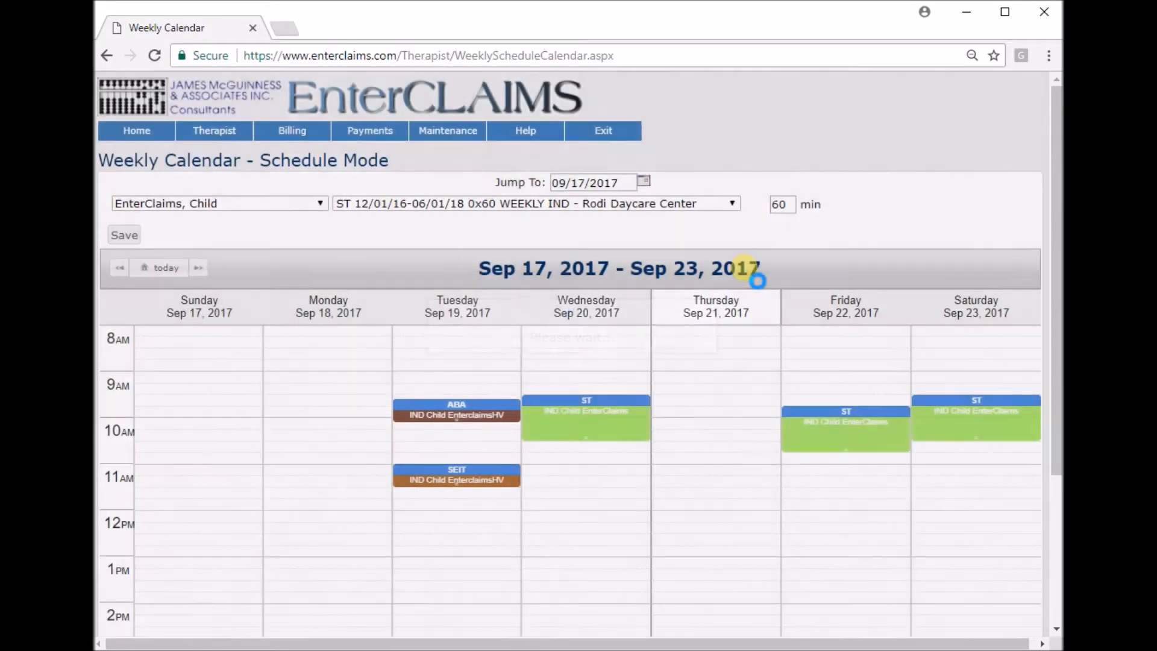
Remove the Tuesday 11:00 AM SEIT entry from the calendar and save the schedule.
{"action": "scroll", "coordinate": [596, 299], "scroll_direction": "down", "scroll_amount": 2}
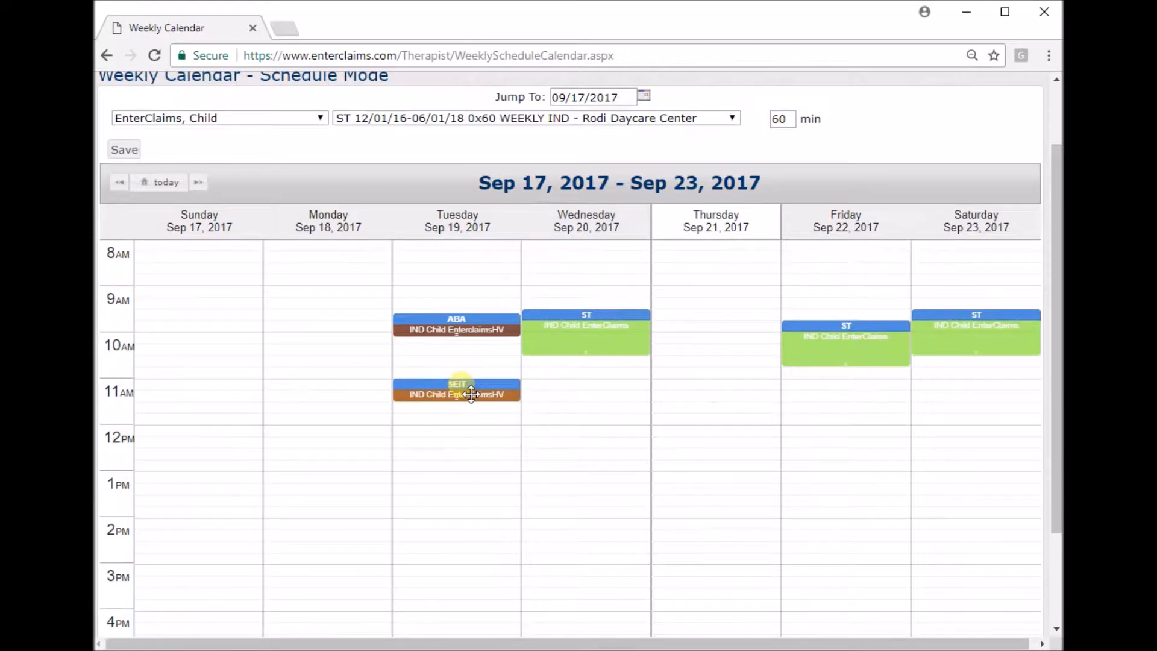
{"action": "left_click", "coordinate": [471, 394]}
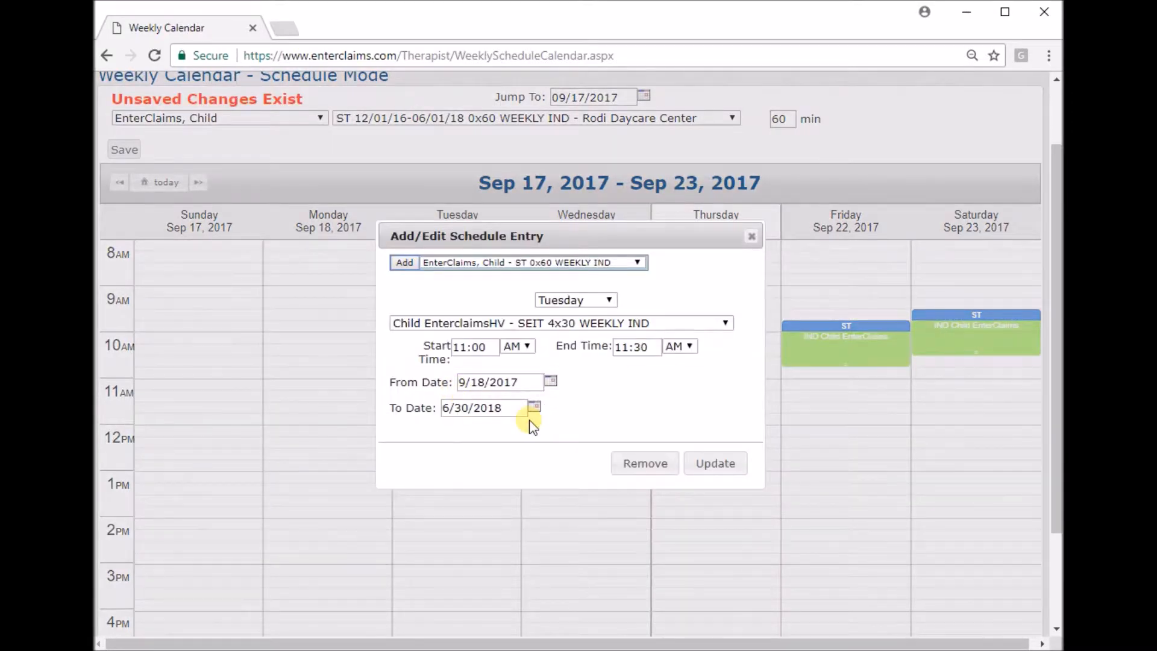
{"action": "left_click", "coordinate": [646, 464]}
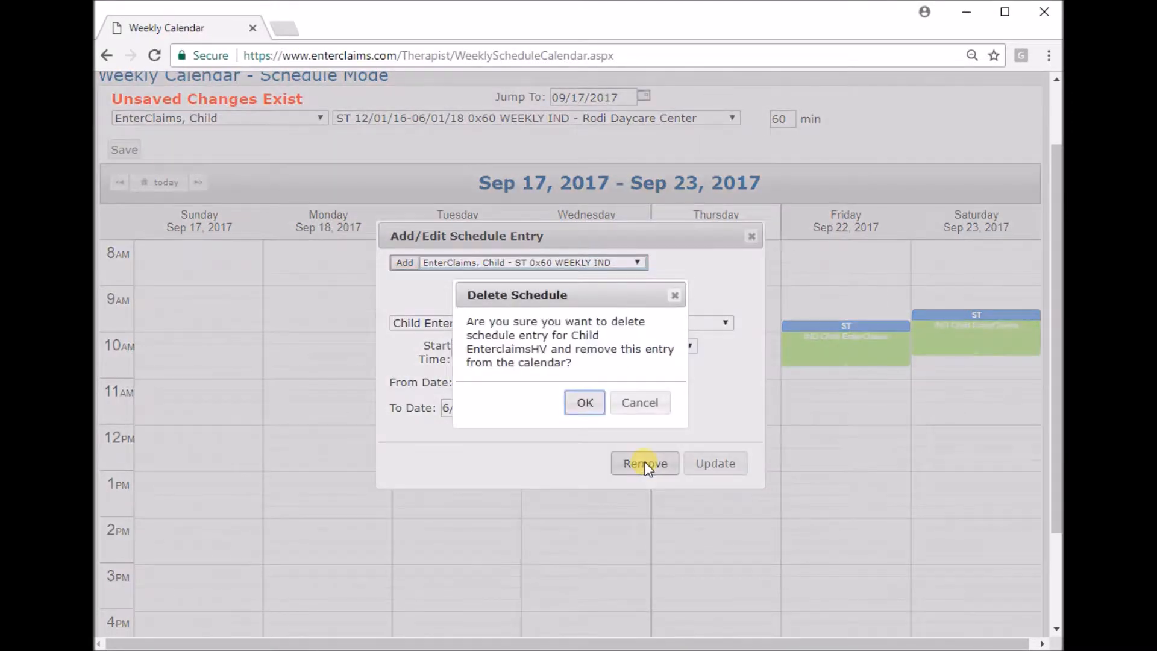
{"action": "left_click", "coordinate": [585, 403]}
{"action": "scroll", "coordinate": [585, 403], "scroll_direction": "up", "scroll_amount": 3}
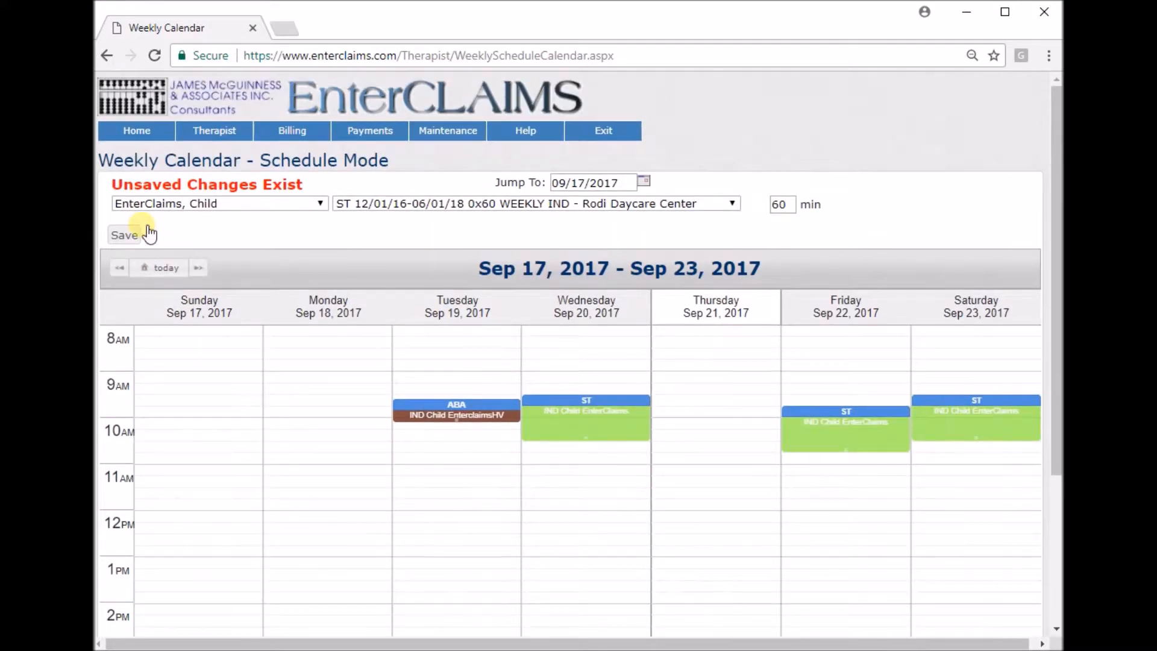
{"action": "left_click", "coordinate": [127, 235]}
{"action": "left_click", "coordinate": [702, 154]}
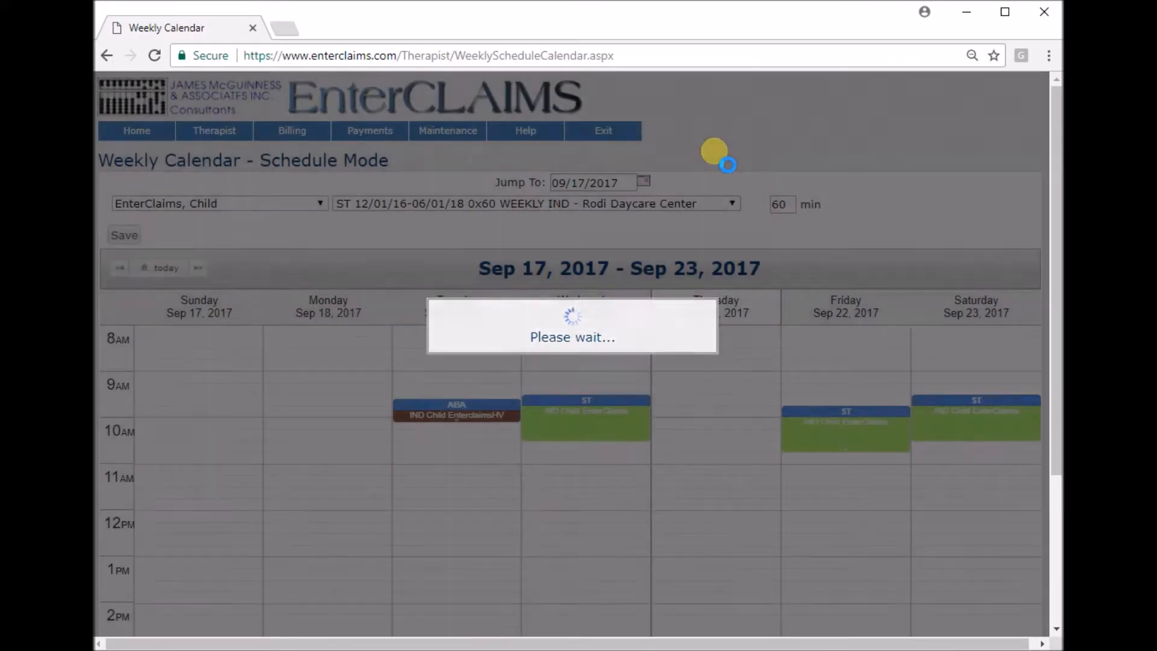
Go back to Therapist Home and open the attendance of the first 07/01/17-08/31/17 5x30 WEEKLY IND case.
{"action": "scroll", "coordinate": [723, 155], "scroll_direction": "up", "scroll_amount": 4}
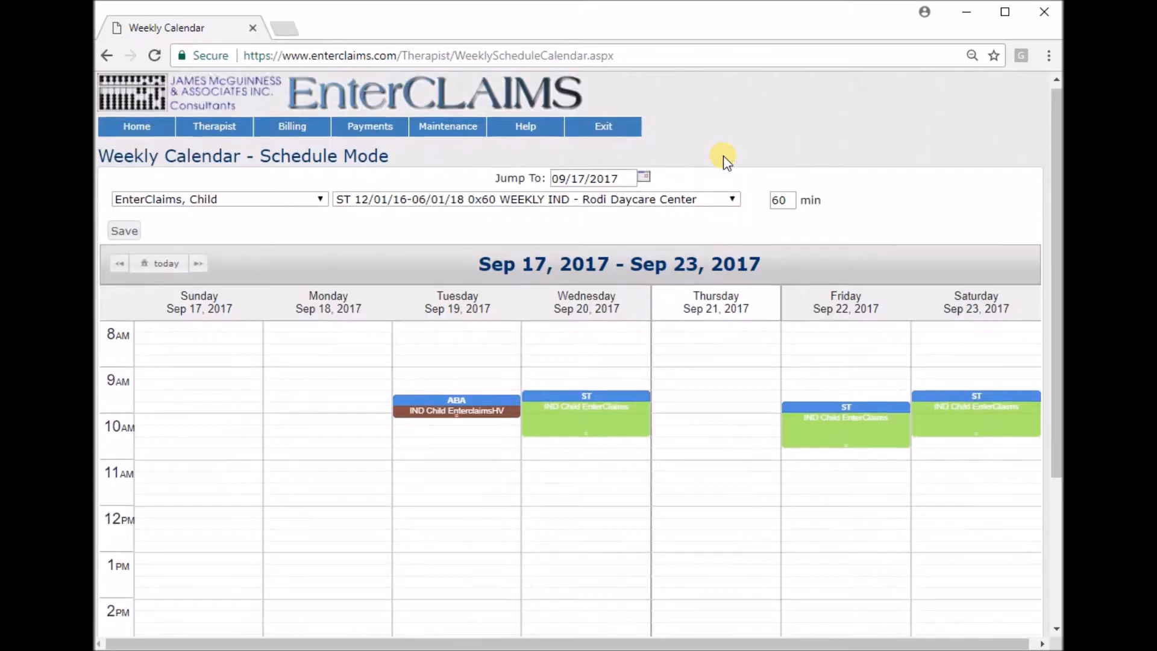
{"action": "left_click", "coordinate": [164, 142]}
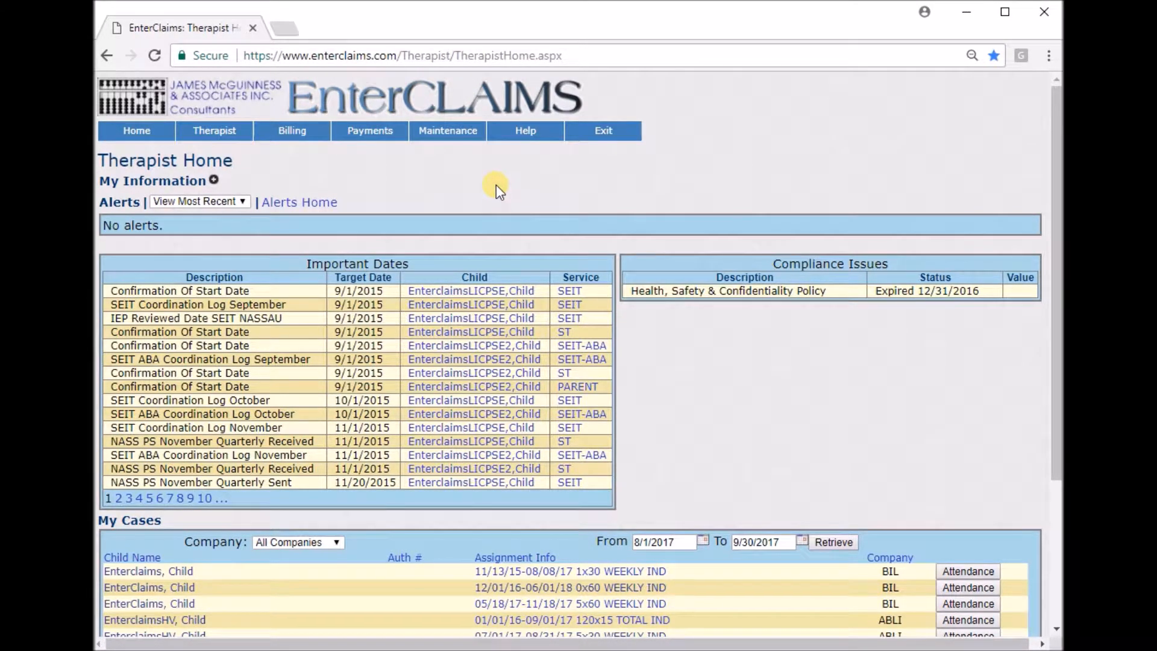
{"action": "left_click_drag", "start_coordinate": [240, 162], "coordinate": [161, 160]}
{"action": "left_click", "coordinate": [559, 180]}
{"action": "scroll", "coordinate": [692, 180], "scroll_direction": "down", "scroll_amount": 3}
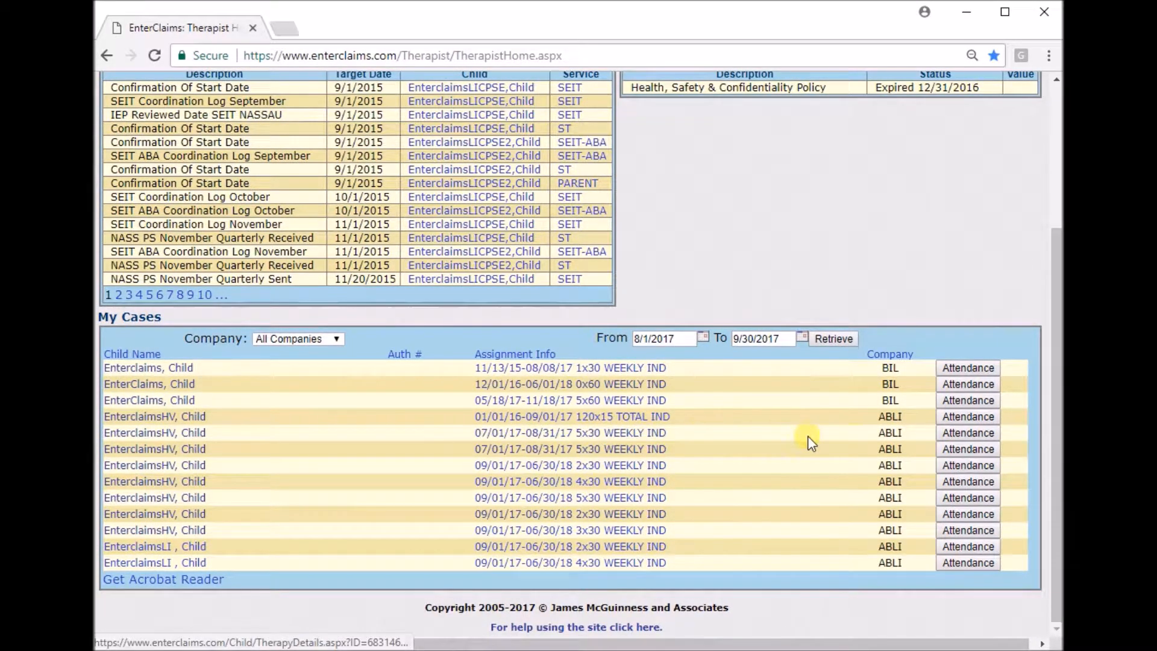
{"action": "left_click", "coordinate": [986, 433]}
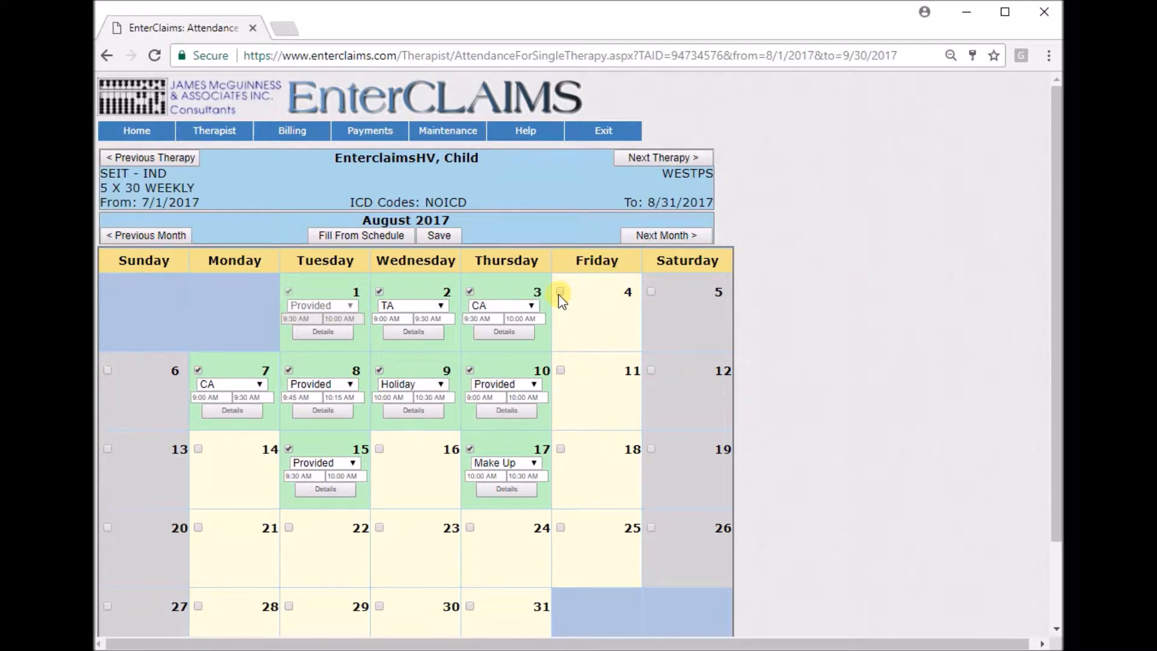
Add an August 18 attendance entry from 9:00 AM to 10:00 AM with the Provided type code.
{"action": "left_click", "coordinate": [561, 449]}
{"action": "left_click", "coordinate": [597, 504]}
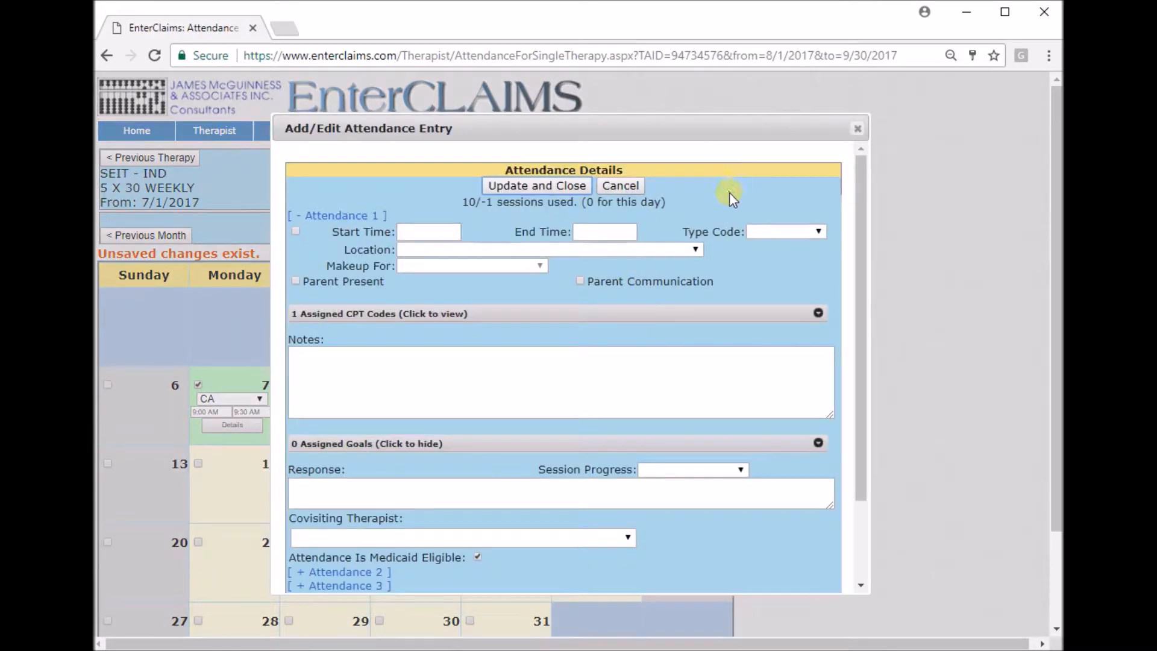
{"action": "left_click", "coordinate": [443, 231]}
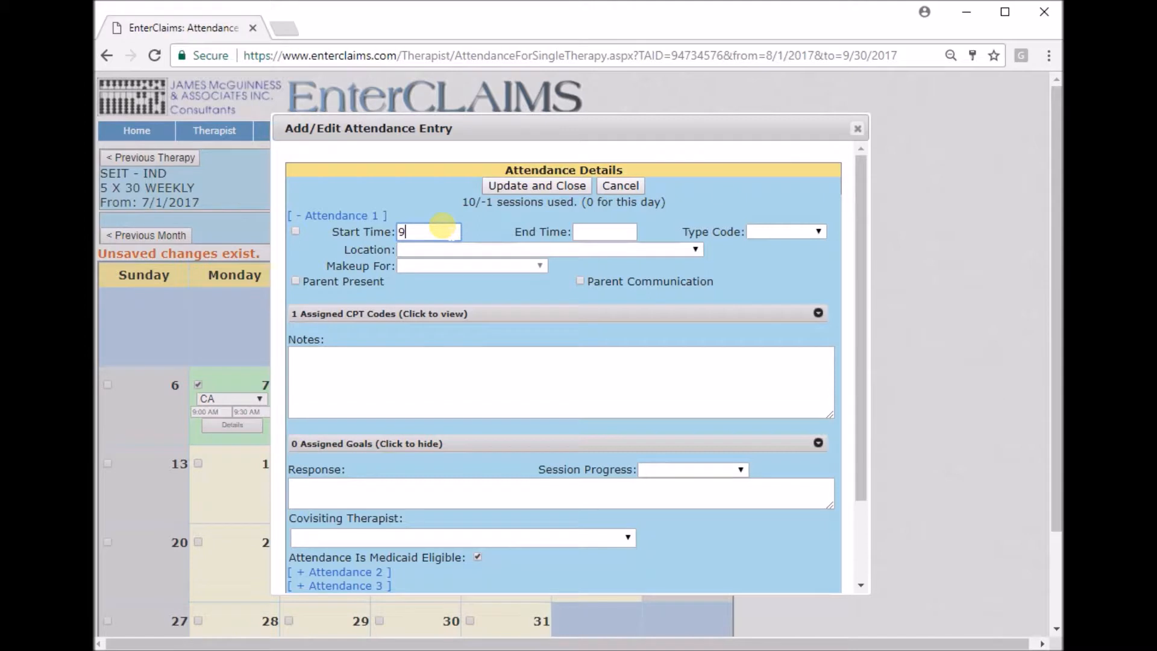
{"action": "type", "text": "9:00 AM"}
{"action": "key", "text": "Tab"}
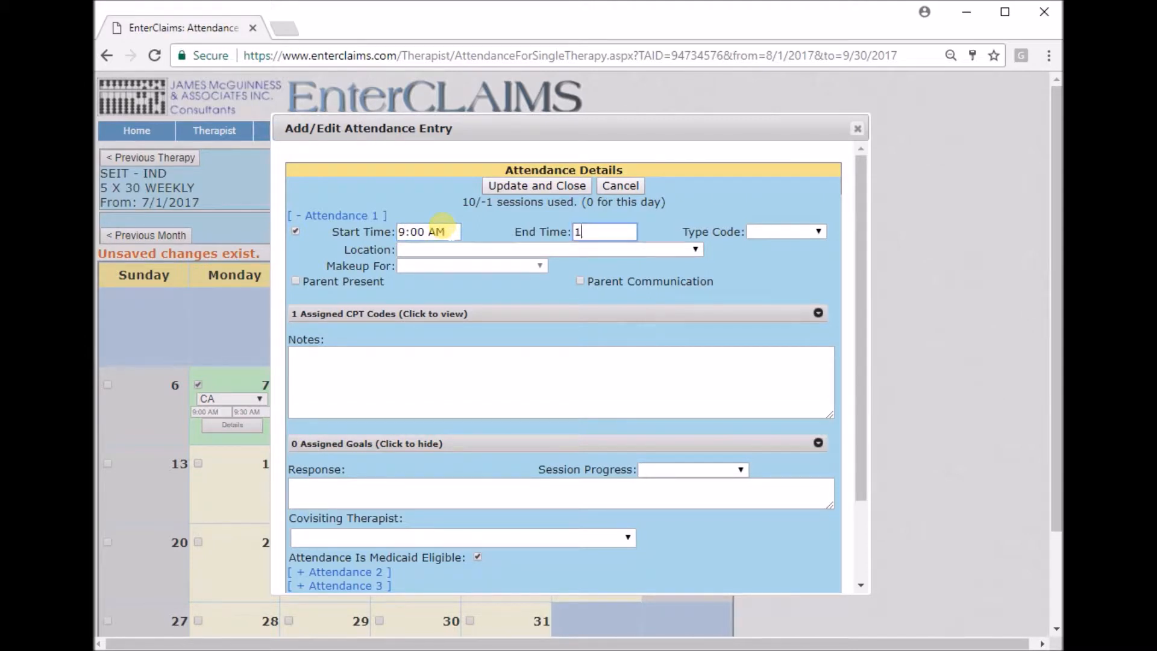
{"action": "type", "text": "10:00 AM"}
{"action": "left_click", "coordinate": [787, 232]}
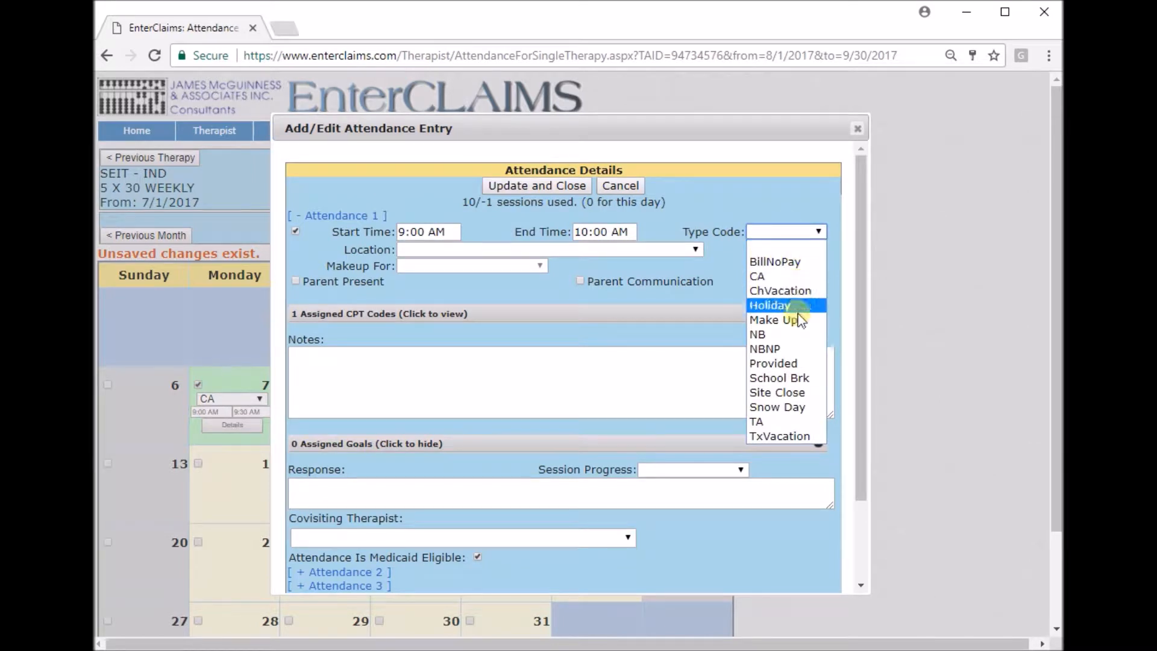
{"action": "left_click", "coordinate": [795, 364]}
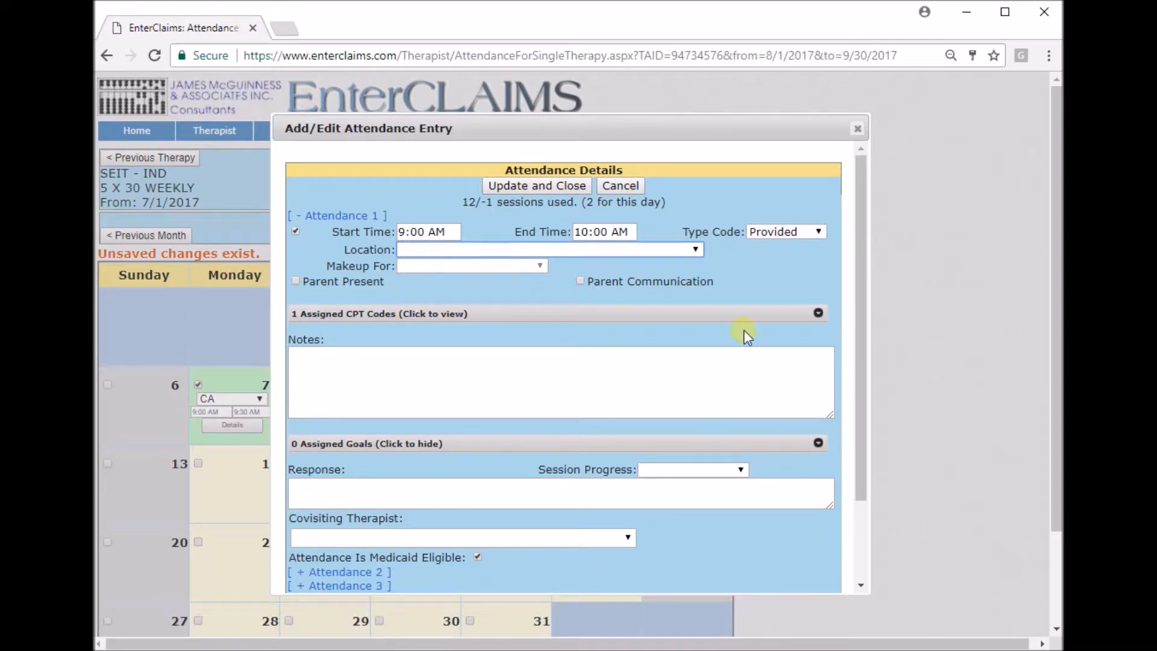
Examine the entry's assigned CPT codes, the available codes and the add and delete options, and collapse the section.
{"action": "left_click", "coordinate": [815, 313]}
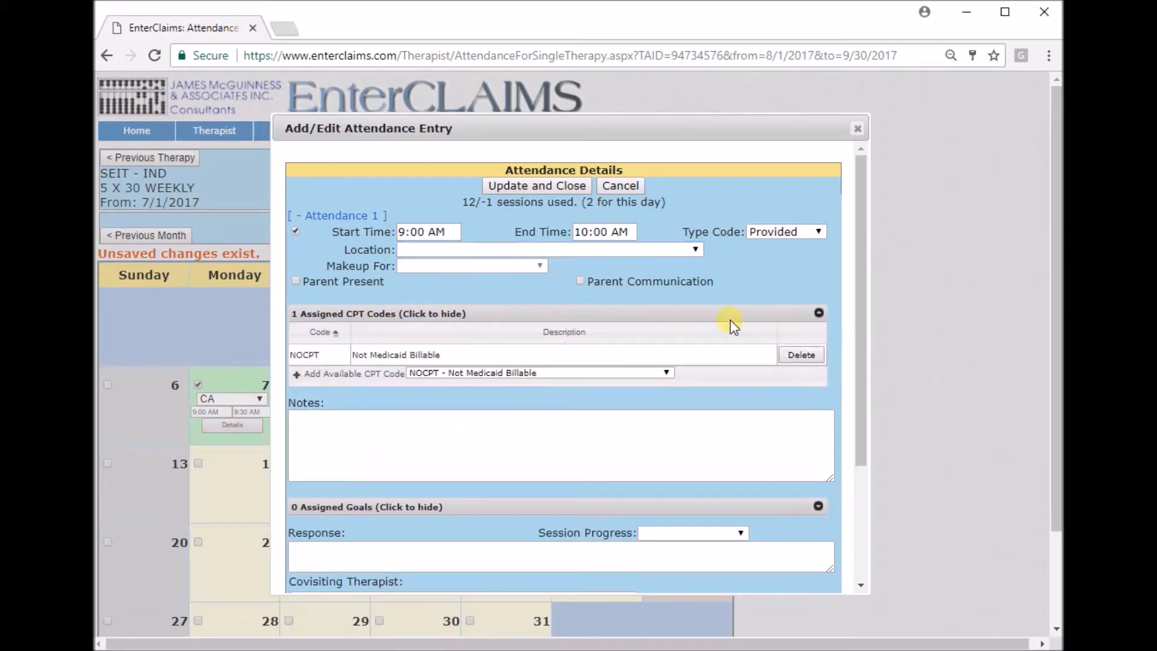
{"action": "left_click", "coordinate": [665, 373]}
{"action": "left_click", "coordinate": [637, 384]}
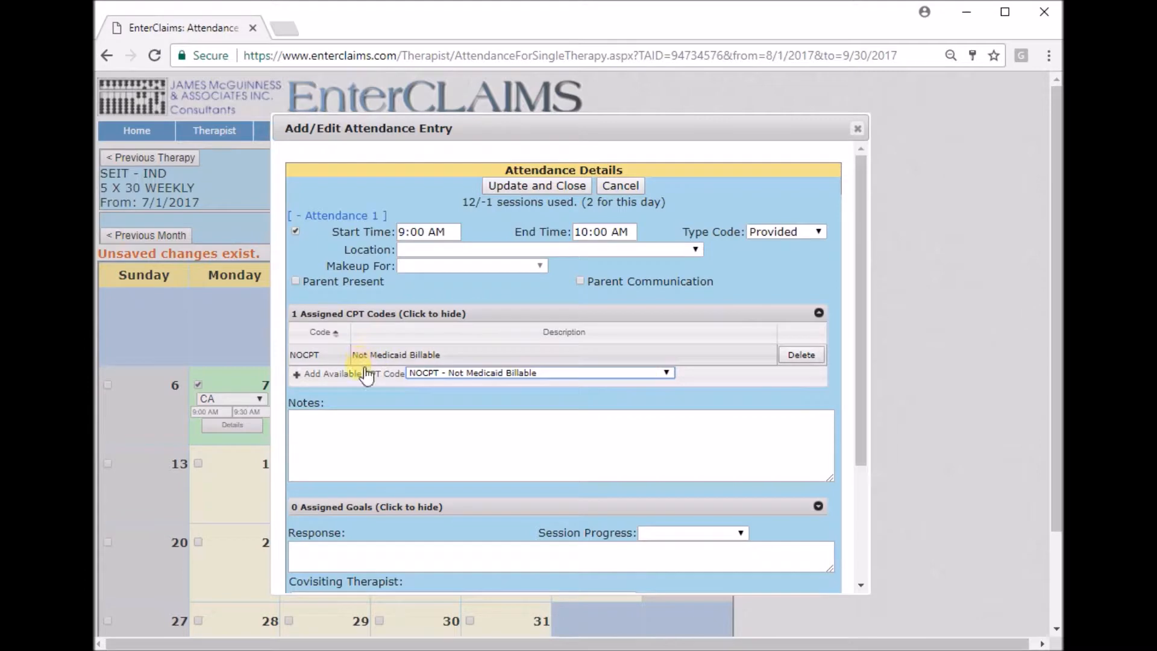
{"action": "left_click", "coordinate": [347, 374]}
{"action": "left_click", "coordinate": [807, 376]}
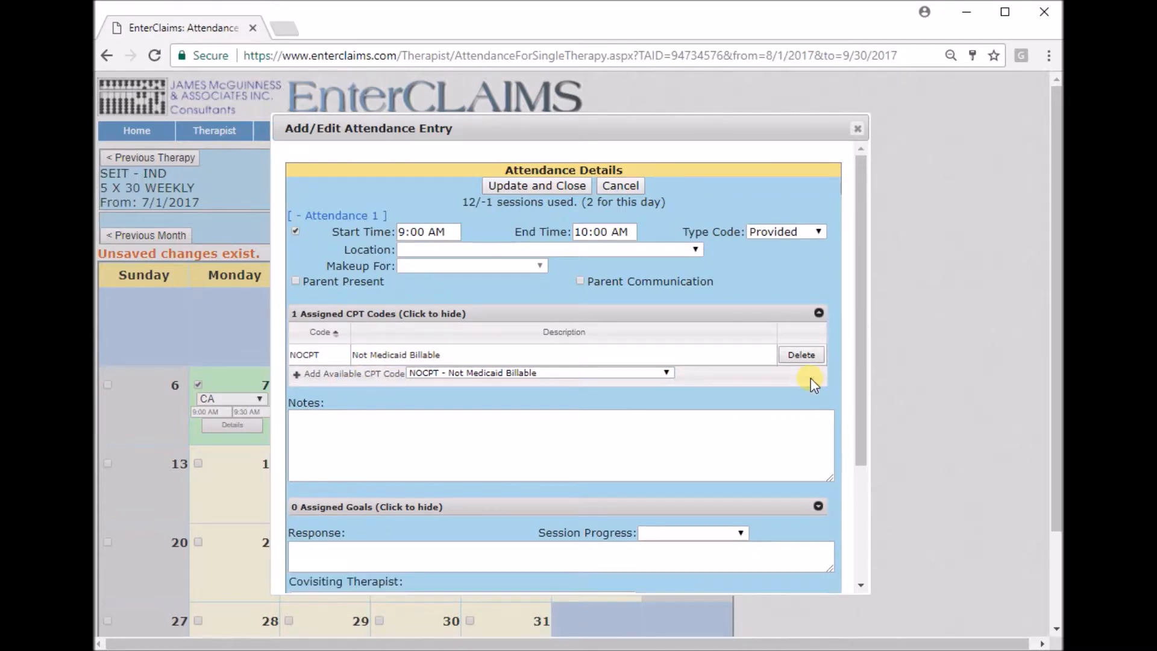
{"action": "left_click", "coordinate": [368, 372]}
{"action": "left_click", "coordinate": [802, 376]}
{"action": "left_click", "coordinate": [819, 313]}
Enter "test notes" as the notes of the August 18 attendance.
{"action": "left_click", "coordinate": [716, 356]}
{"action": "type", "text": "test notes"}
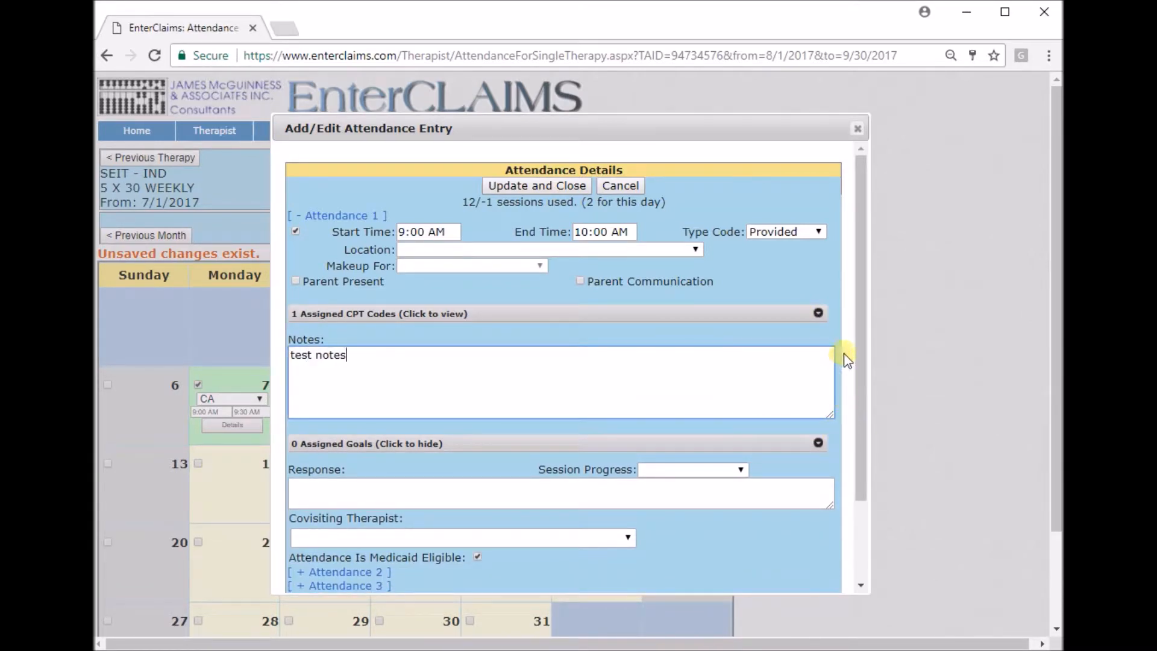
{"action": "scroll", "coordinate": [863, 323], "scroll_direction": "down", "scroll_amount": 1}
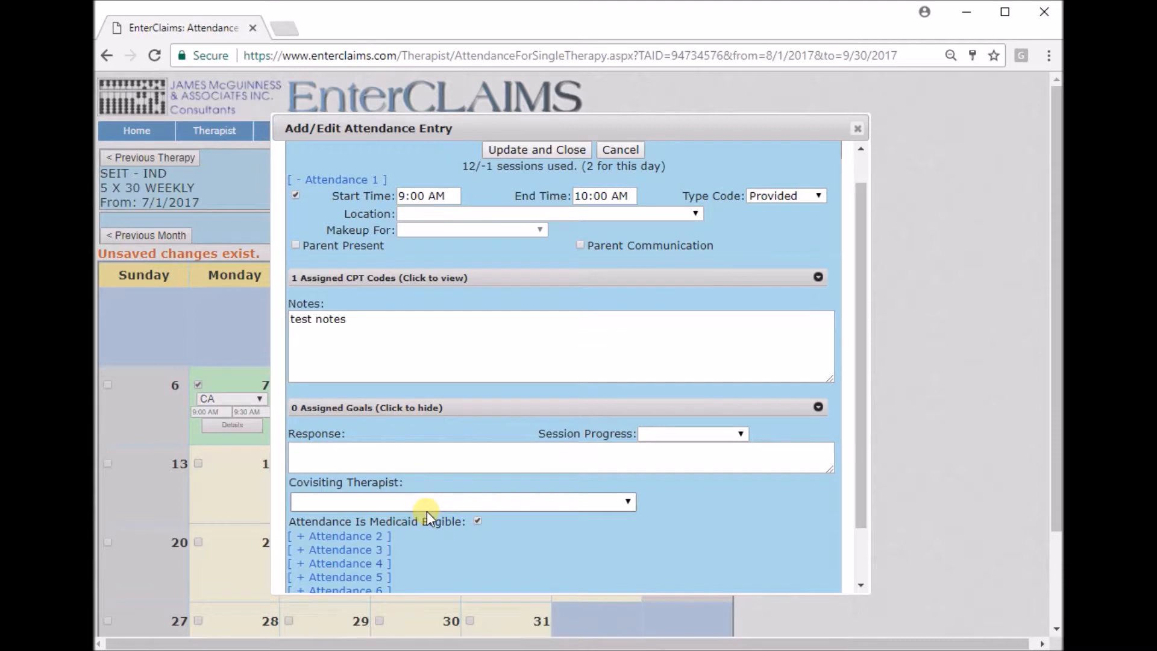
{"action": "scroll", "coordinate": [858, 422], "scroll_direction": "down", "scroll_amount": 1}
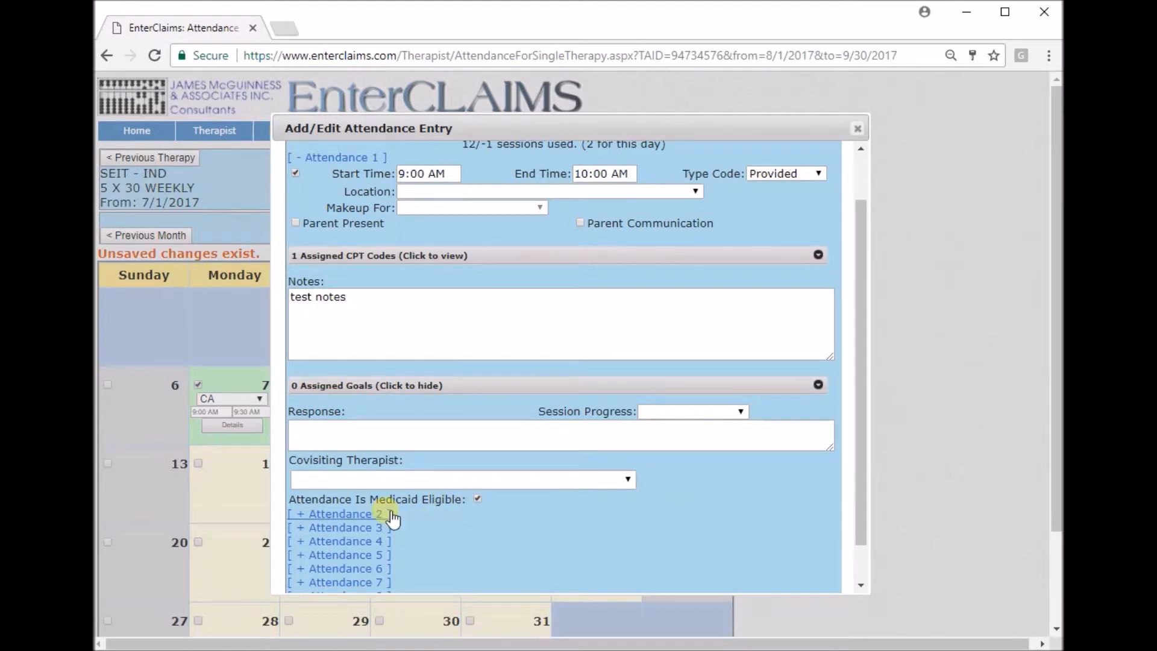
Expand the Attendance 2 section, review its fields for a second session that day, and collapse it.
{"action": "left_click", "coordinate": [312, 515]}
{"action": "left_click_drag", "start_coordinate": [859, 367], "coordinate": [835, 509]}
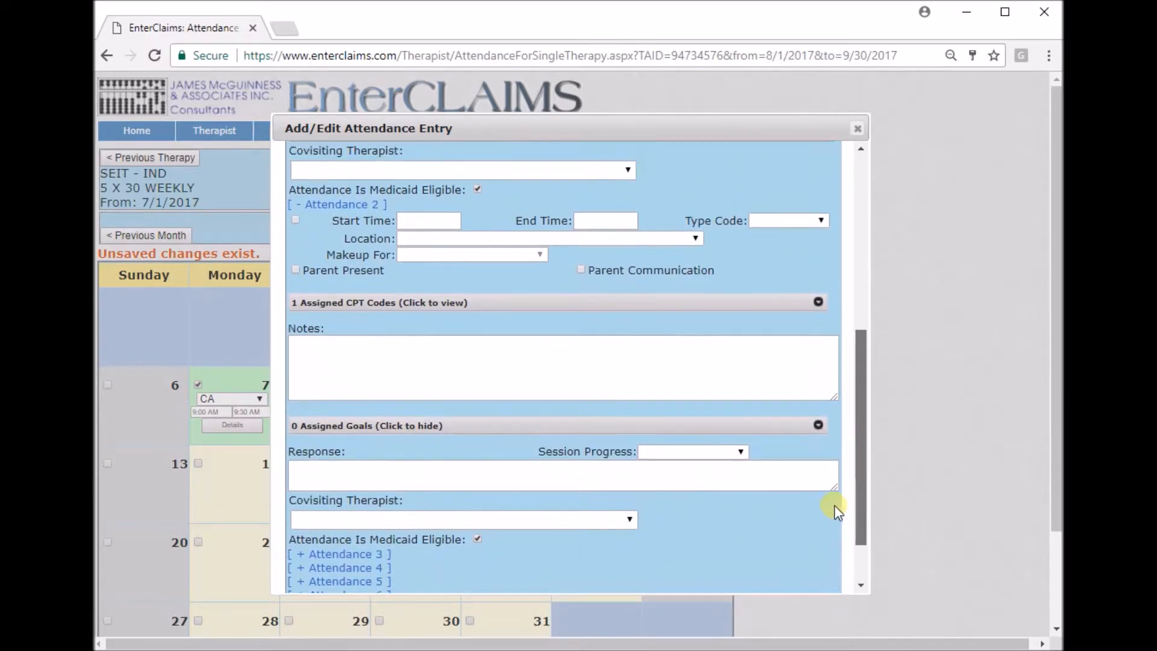
{"action": "left_click", "coordinate": [368, 206]}
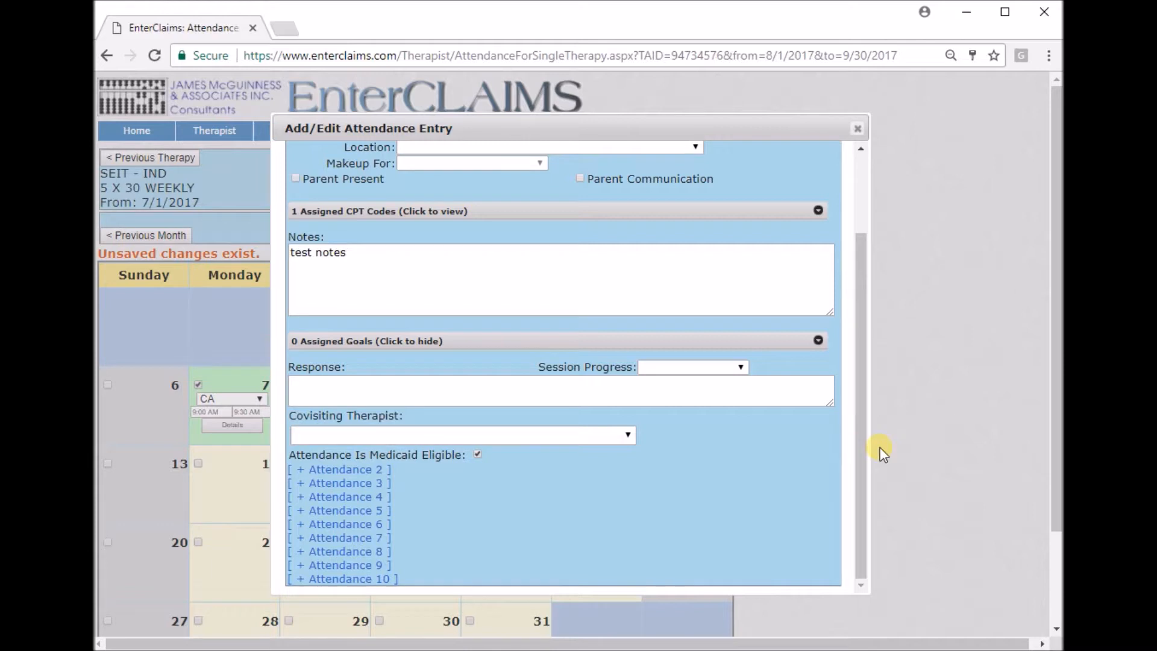
{"action": "left_click", "coordinate": [380, 471]}
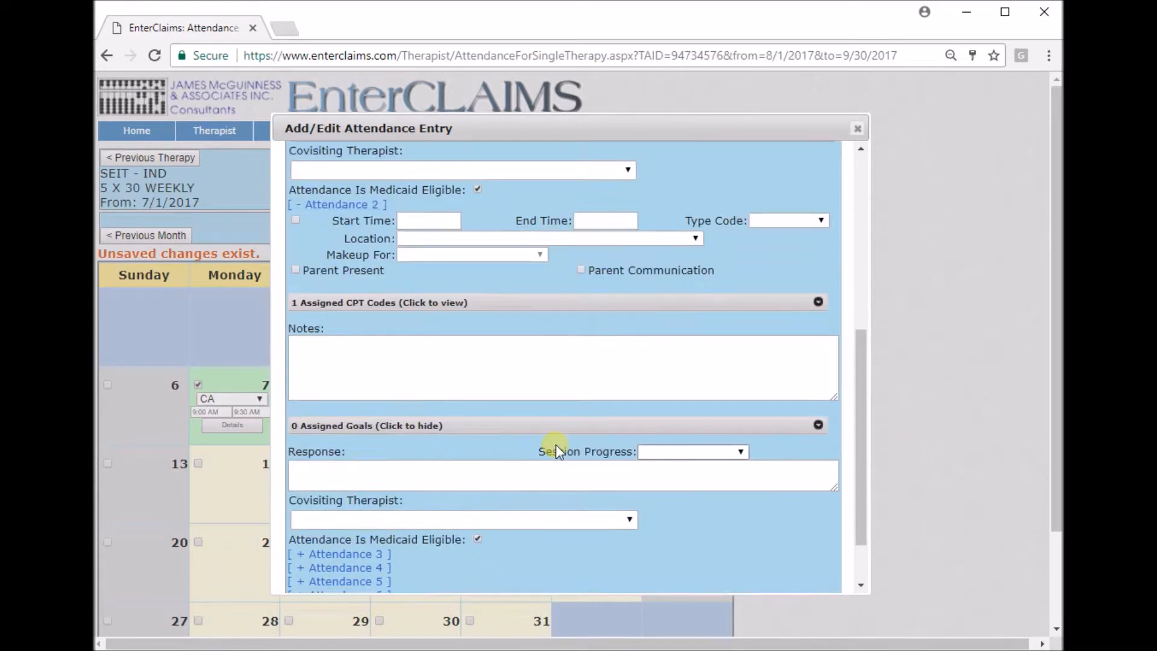
{"action": "scroll", "coordinate": [865, 422], "scroll_direction": "up", "scroll_amount": 2}
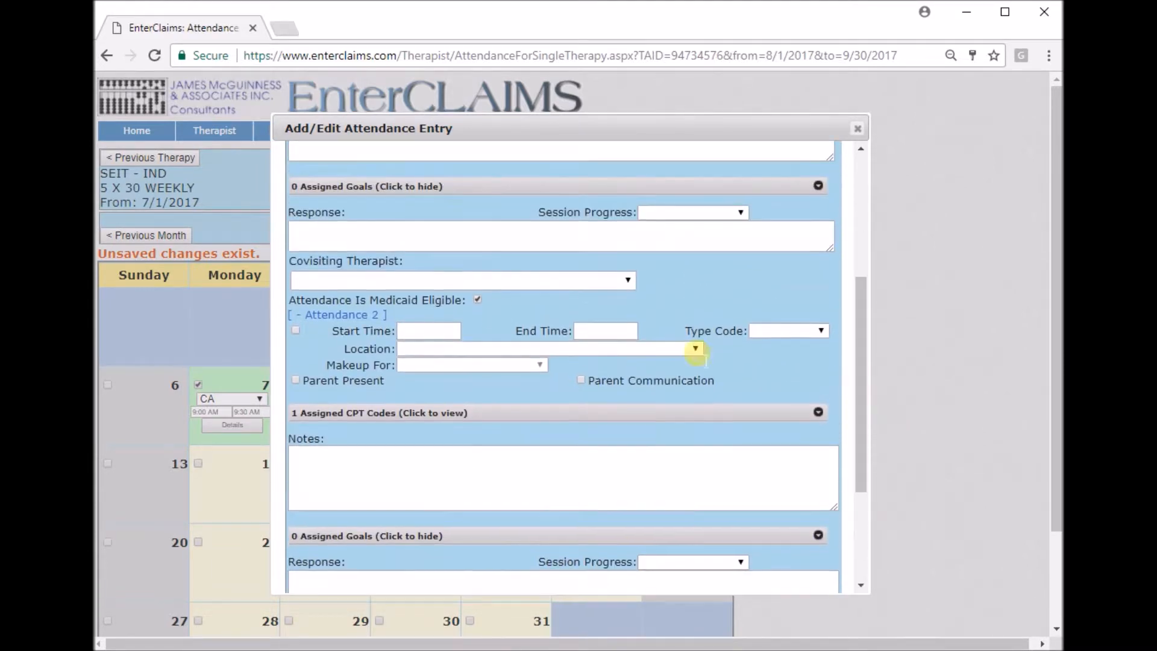
{"action": "left_click", "coordinate": [340, 315]}
{"action": "scroll", "coordinate": [863, 294], "scroll_direction": "up", "scroll_amount": 2}
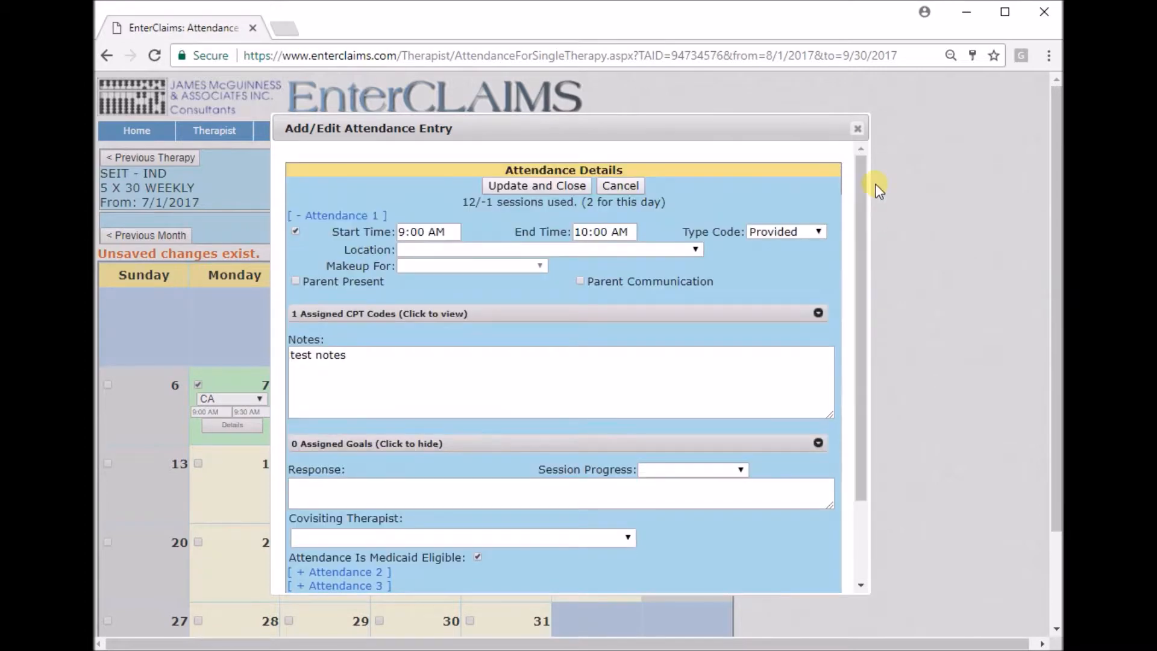
Apply the August 18 entry and save the August 2017 attendance.
{"action": "left_click", "coordinate": [533, 186]}
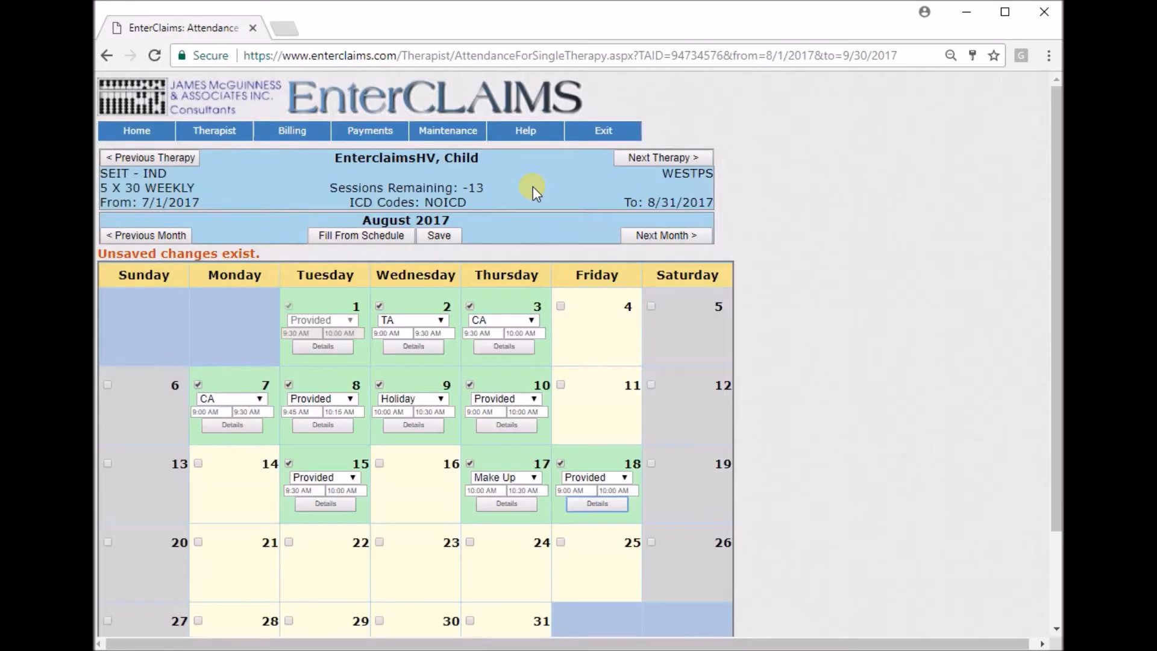
{"action": "left_click", "coordinate": [440, 236]}
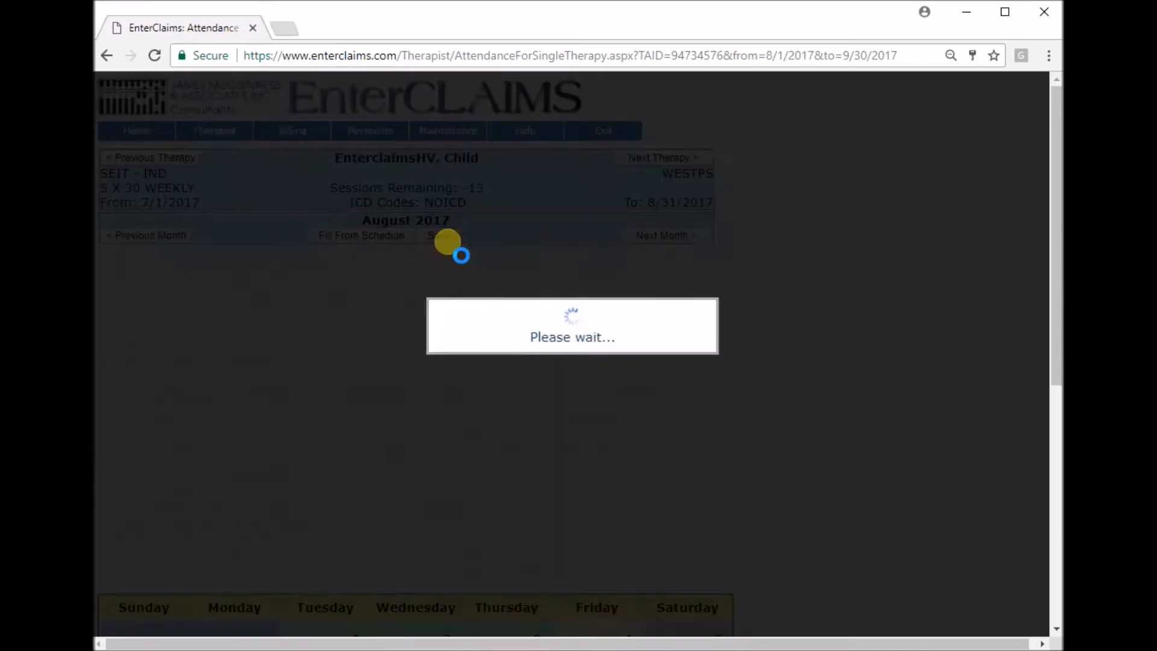
Bypass every listed conflict and the mandatory warnings, accept the save with warnings, and dismiss the confirmation.
{"action": "left_click", "coordinate": [107, 304]}
{"action": "left_click", "coordinate": [107, 335]}
{"action": "left_click", "coordinate": [107, 363]}
{"action": "left_click", "coordinate": [107, 393]}
{"action": "left_click", "coordinate": [107, 423]}
{"action": "left_click", "coordinate": [106, 453]}
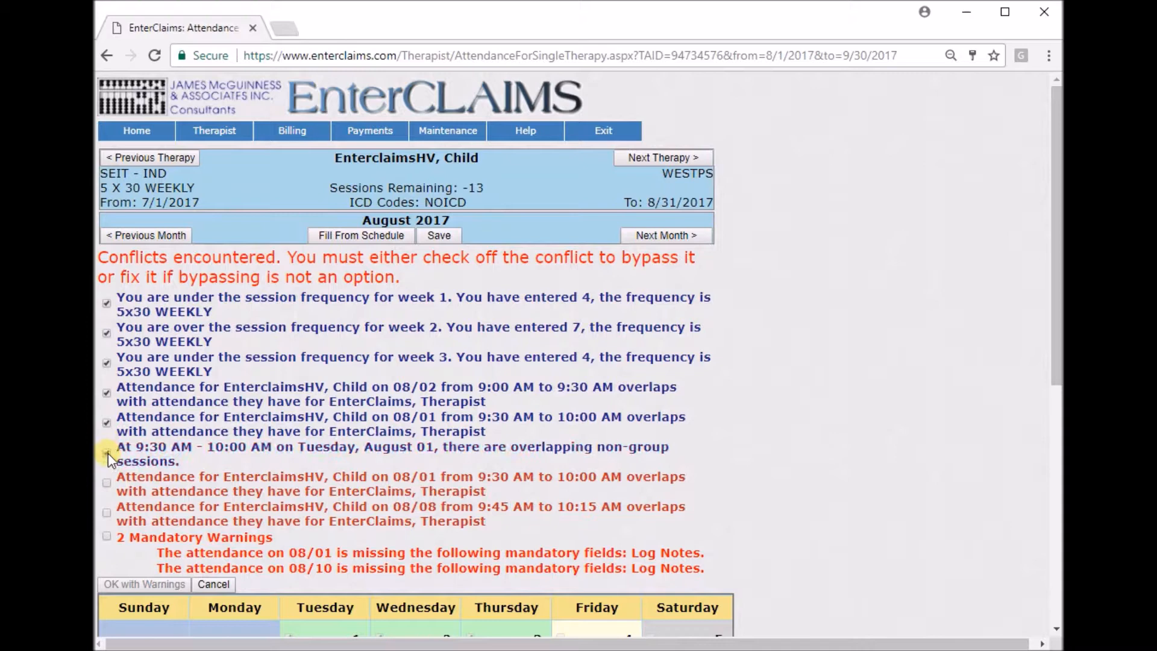
{"action": "left_click", "coordinate": [107, 483]}
{"action": "left_click", "coordinate": [107, 513]}
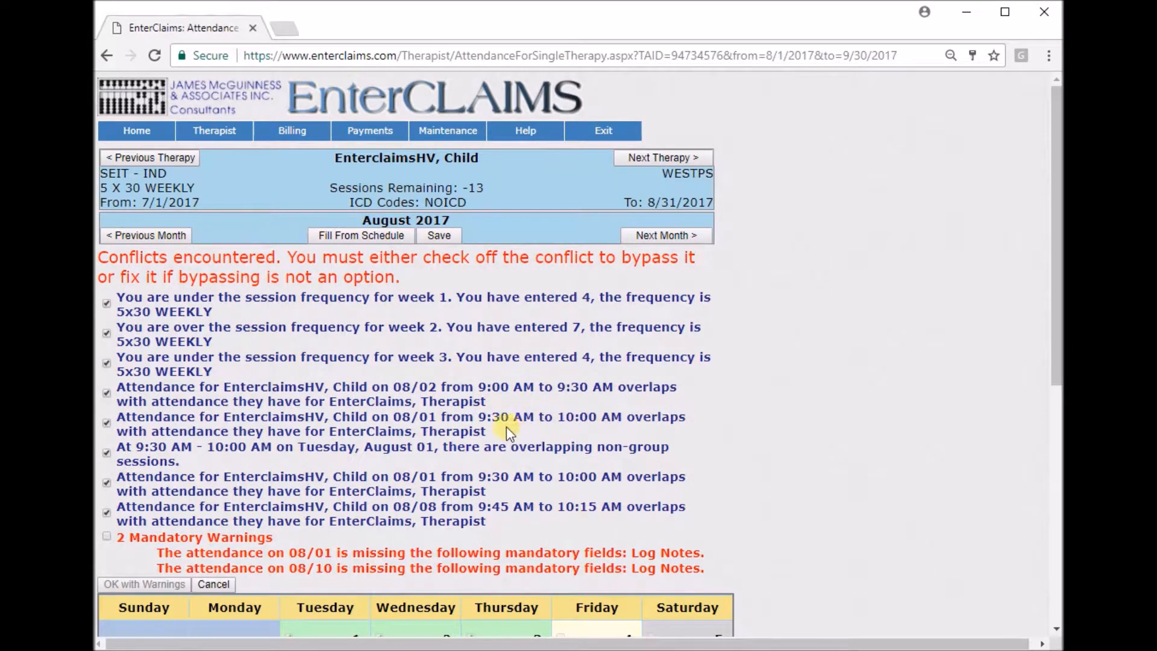
{"action": "left_click", "coordinate": [106, 537]}
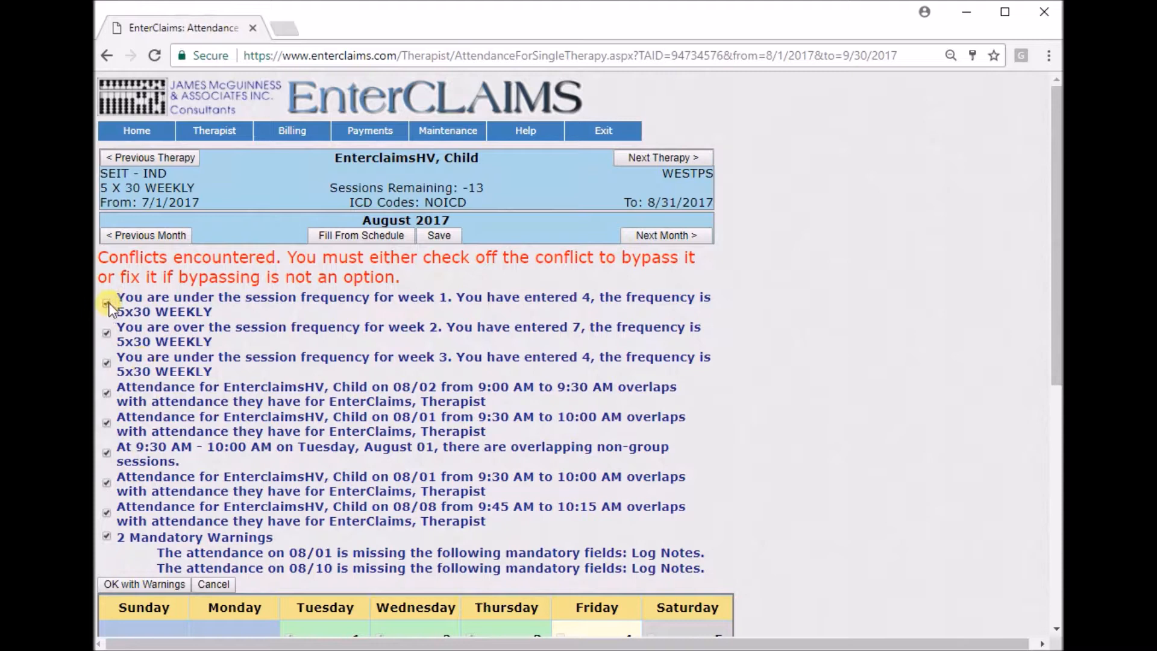
{"action": "left_click", "coordinate": [107, 362]}
{"action": "left_click", "coordinate": [129, 585]}
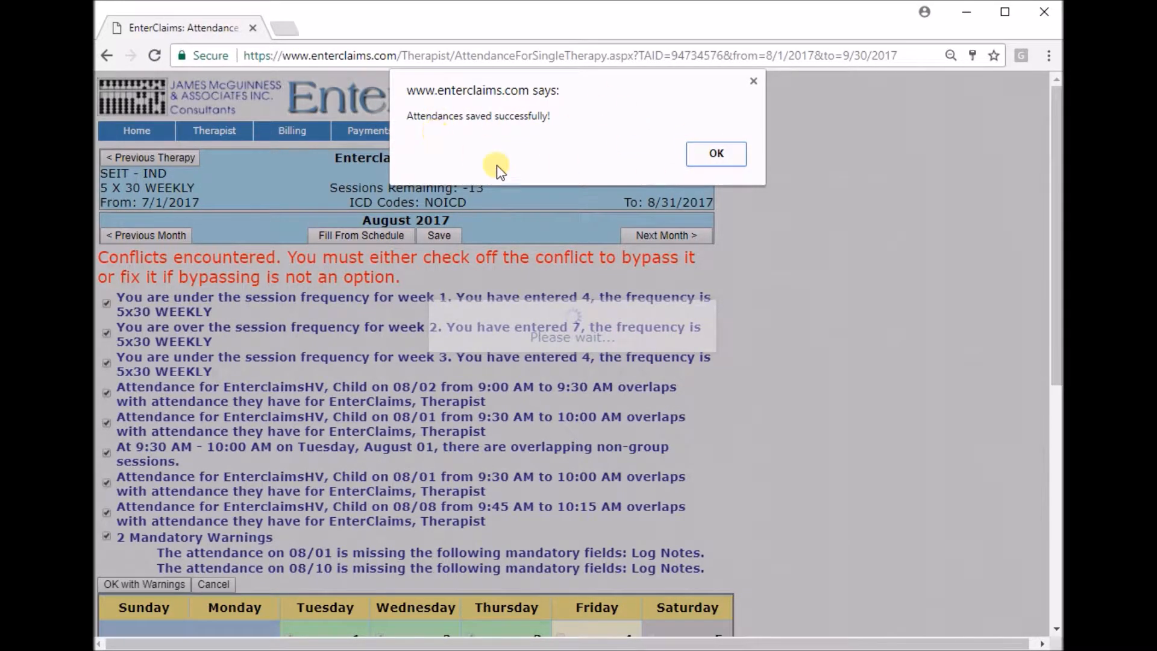
{"action": "left_click", "coordinate": [717, 156]}
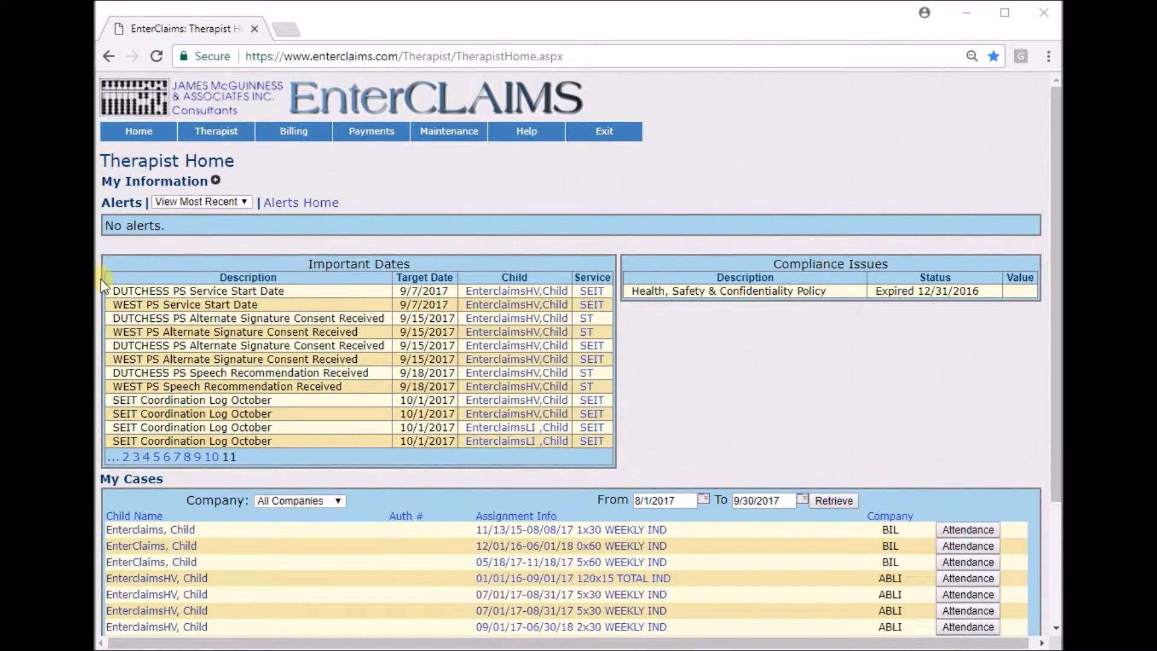
Open the therapist's Sign Attendance page.
{"action": "left_click", "coordinate": [245, 135]}
{"action": "left_click", "coordinate": [395, 167]}
{"action": "mouse_move", "coordinate": [233, 137]}
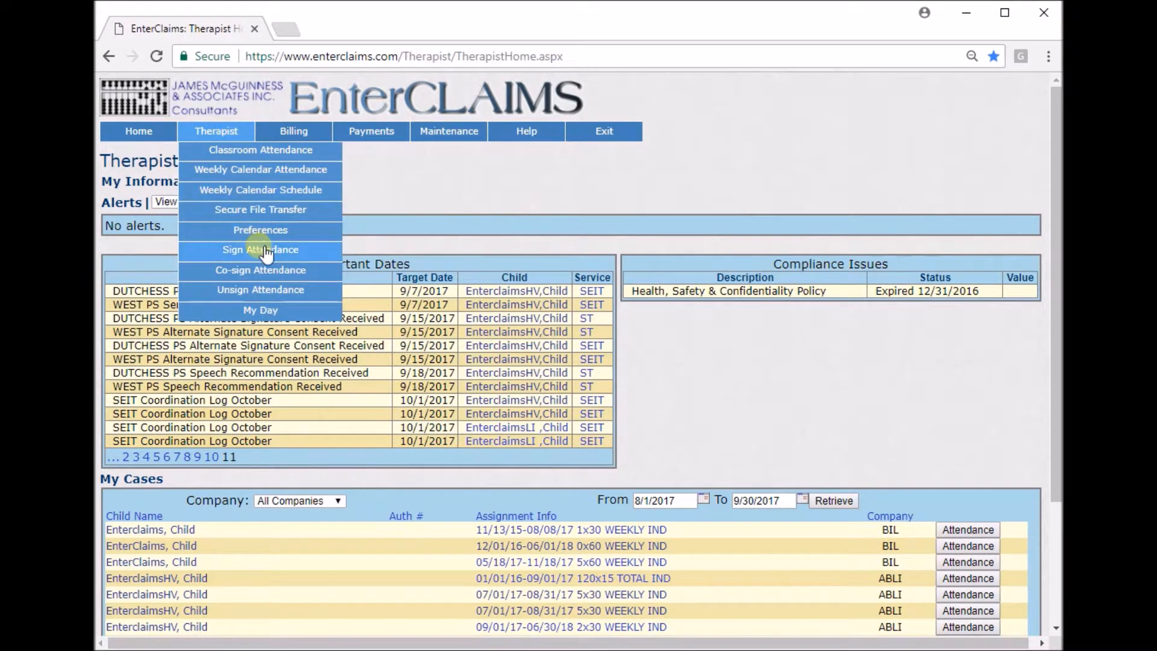
{"action": "left_click", "coordinate": [299, 253]}
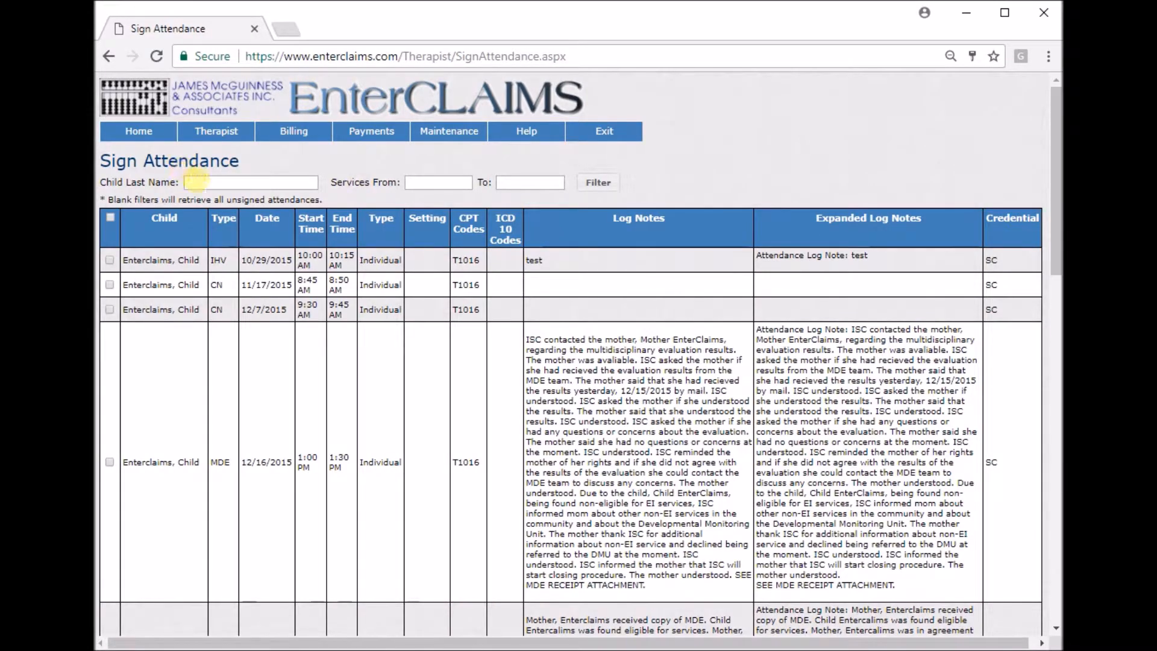
Review the child name and service date filters, and the dates, times and log notes of the unsigned attendances.
{"action": "left_click", "coordinate": [212, 181]}
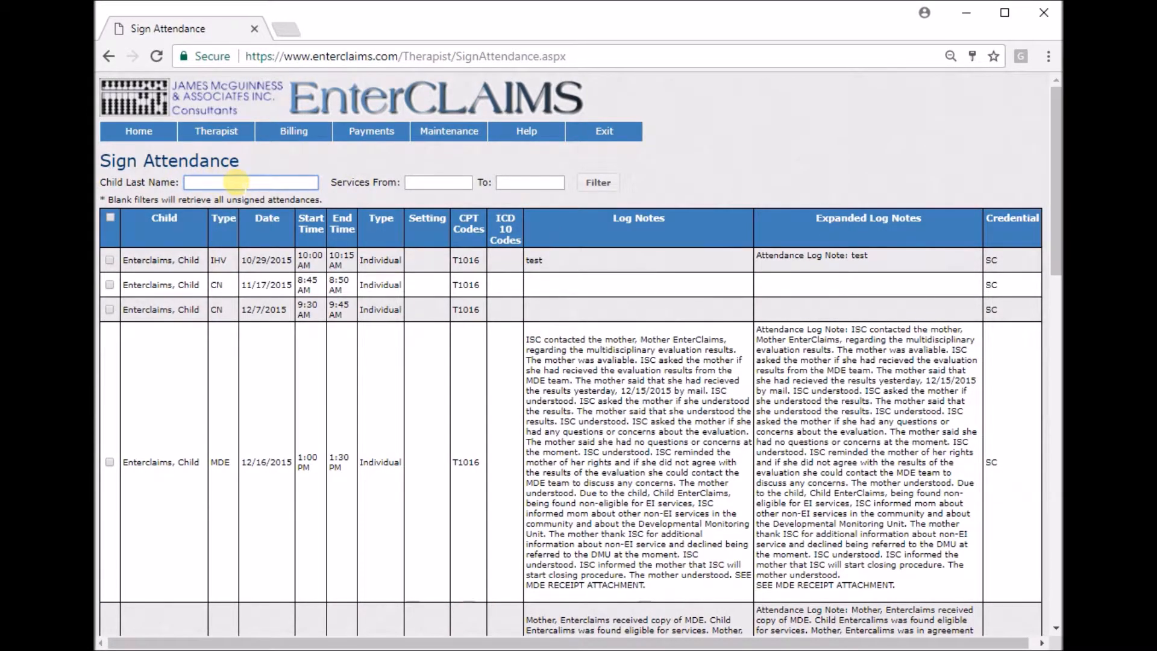
{"action": "left_click", "coordinate": [461, 184]}
{"action": "left_click", "coordinate": [530, 182]}
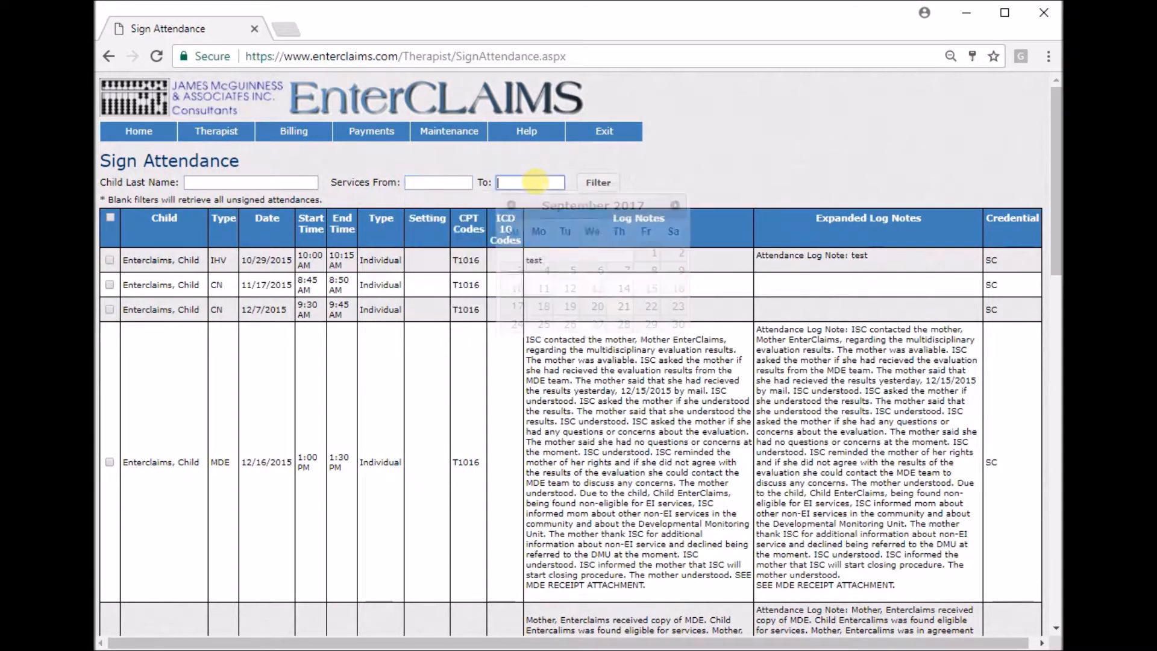
{"action": "left_click", "coordinate": [710, 175]}
{"action": "scroll", "coordinate": [710, 171], "scroll_direction": "down", "scroll_amount": 1}
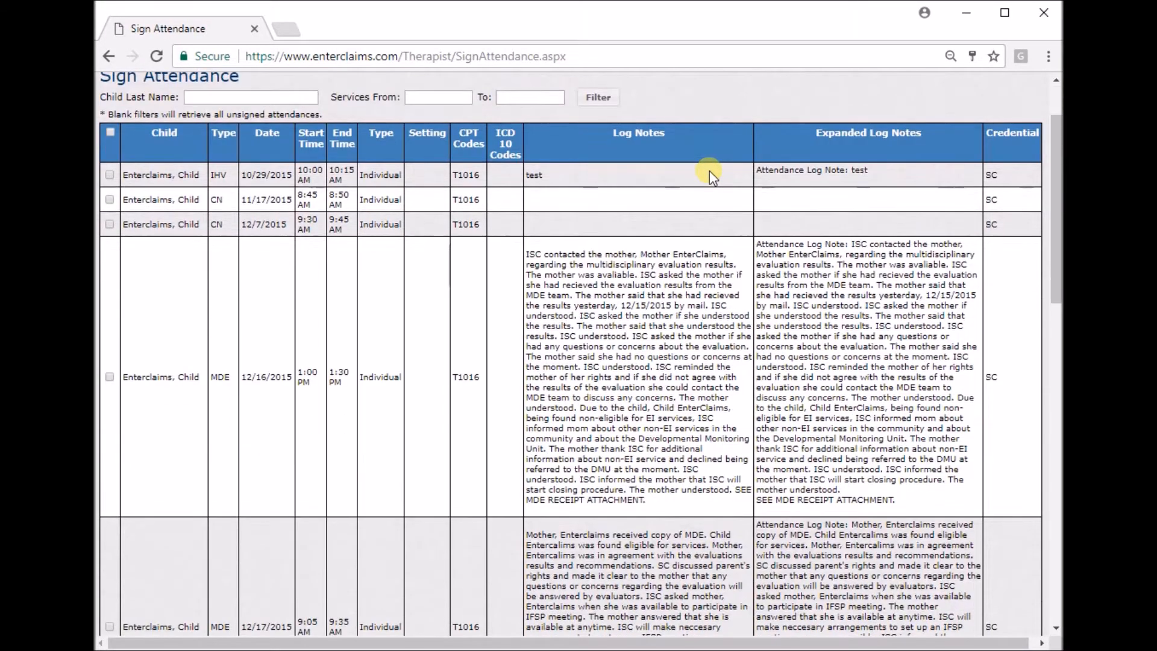
{"action": "left_click_drag", "start_coordinate": [527, 255], "coordinate": [637, 274]}
{"action": "left_click", "coordinate": [809, 260]}
{"action": "left_click_drag", "start_coordinate": [809, 260], "coordinate": [904, 296]}
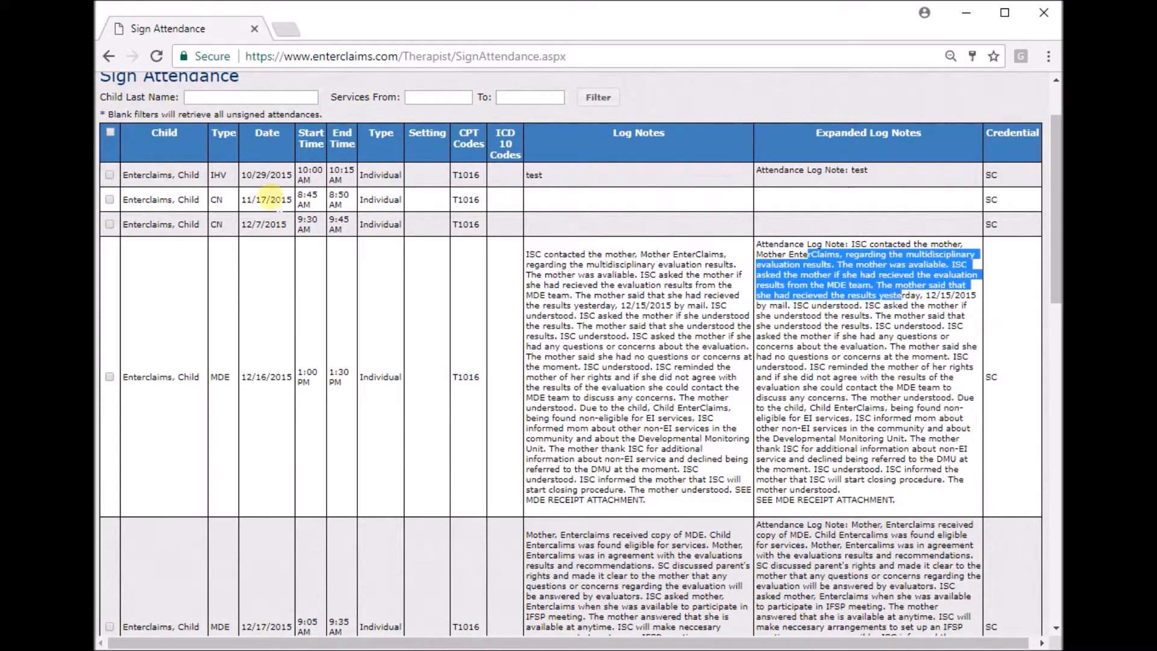
{"action": "left_click_drag", "start_coordinate": [252, 224], "coordinate": [362, 226]}
Select the first four unsigned attendances individually, and all the others listed on the page.
{"action": "left_click", "coordinate": [109, 175]}
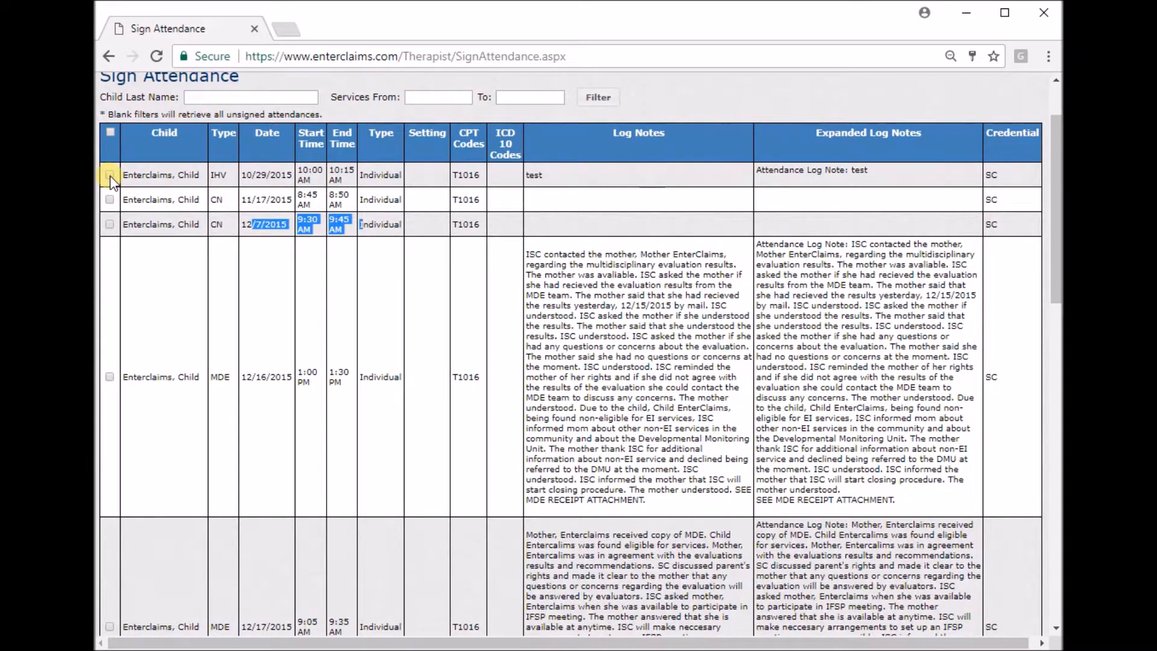
{"action": "left_click", "coordinate": [109, 199]}
{"action": "scroll", "coordinate": [176, 232], "scroll_direction": "up", "scroll_amount": 1}
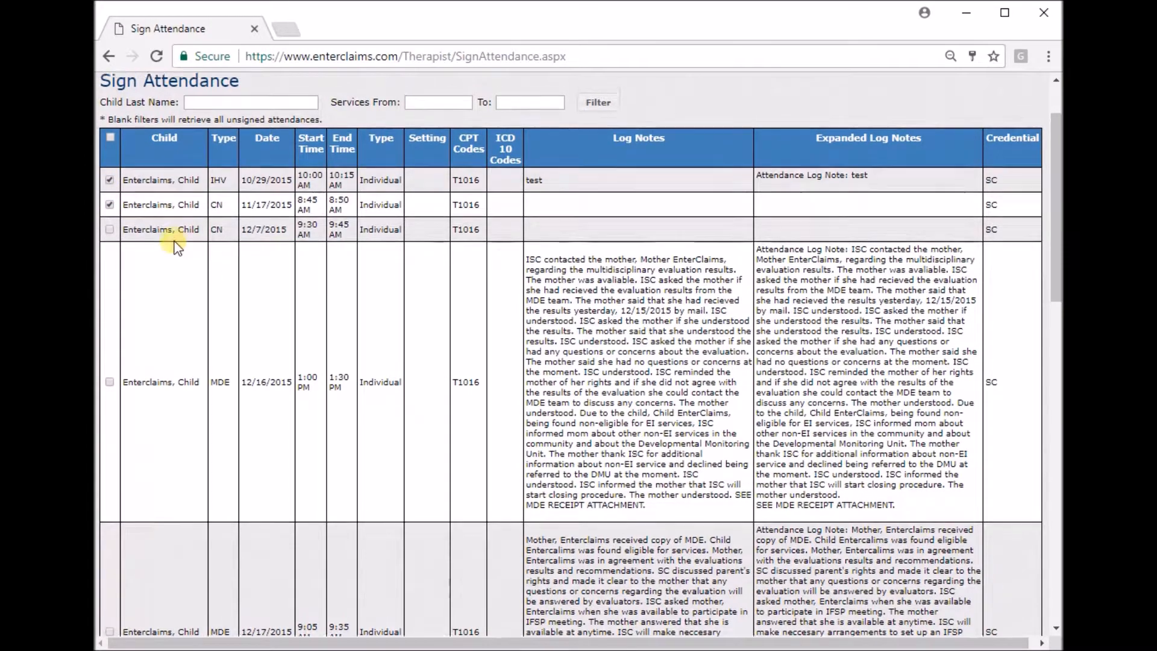
{"action": "scroll", "coordinate": [151, 247], "scroll_direction": "down", "scroll_amount": 1}
{"action": "left_click", "coordinate": [109, 225]}
{"action": "left_click", "coordinate": [109, 377]}
{"action": "scroll", "coordinate": [143, 302], "scroll_direction": "up", "scroll_amount": 1}
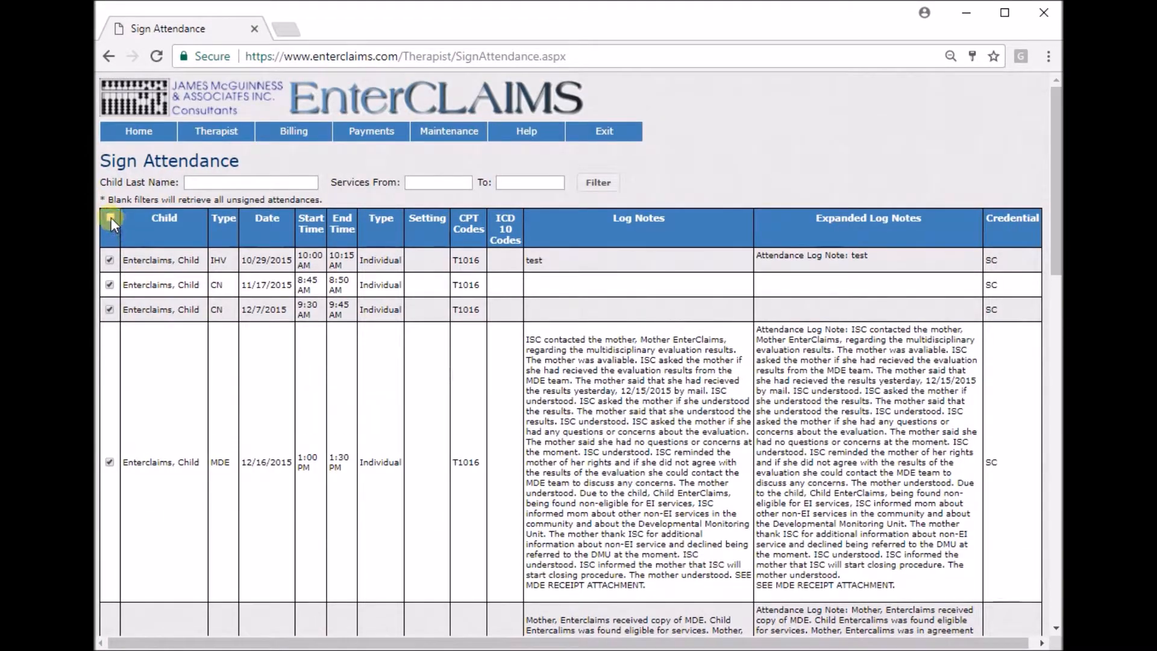
{"action": "scroll", "coordinate": [330, 323], "scroll_direction": "down", "scroll_amount": 9}
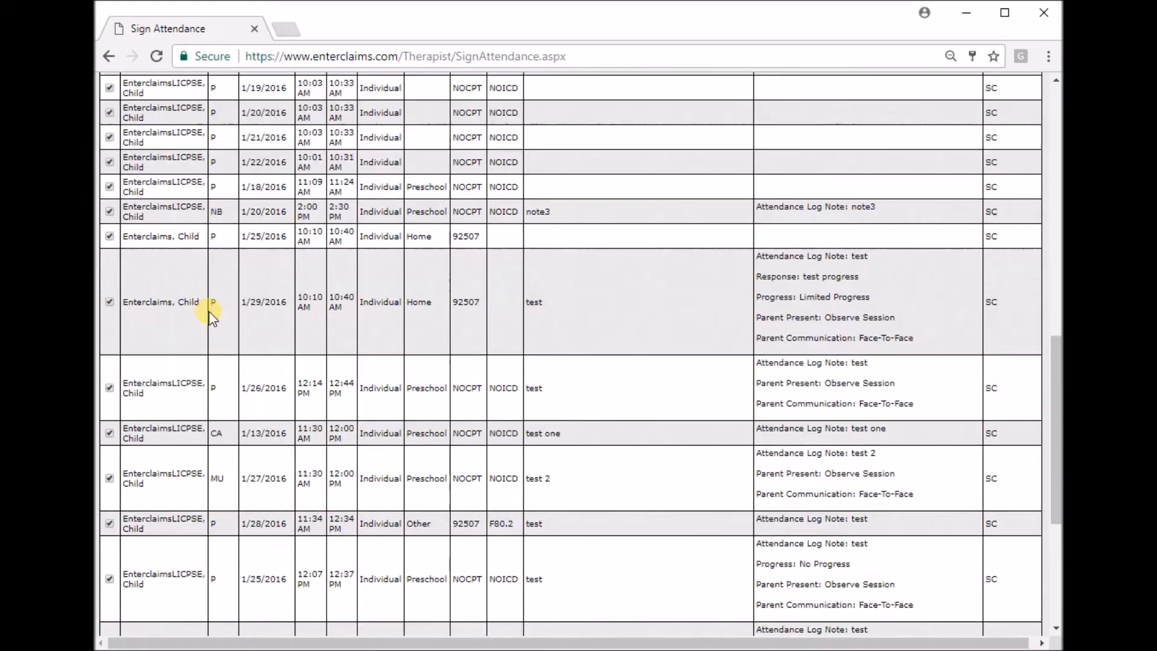
{"action": "scroll", "coordinate": [211, 311], "scroll_direction": "down", "scroll_amount": 5}
{"action": "scroll", "coordinate": [332, 465], "scroll_direction": "up", "scroll_amount": 1}
{"action": "scroll", "coordinate": [271, 530], "scroll_direction": "down", "scroll_amount": 2}
Start signing the selected attendances and enter the therapist's PIN in the certification dialog.
{"action": "left_click", "coordinate": [160, 596]}
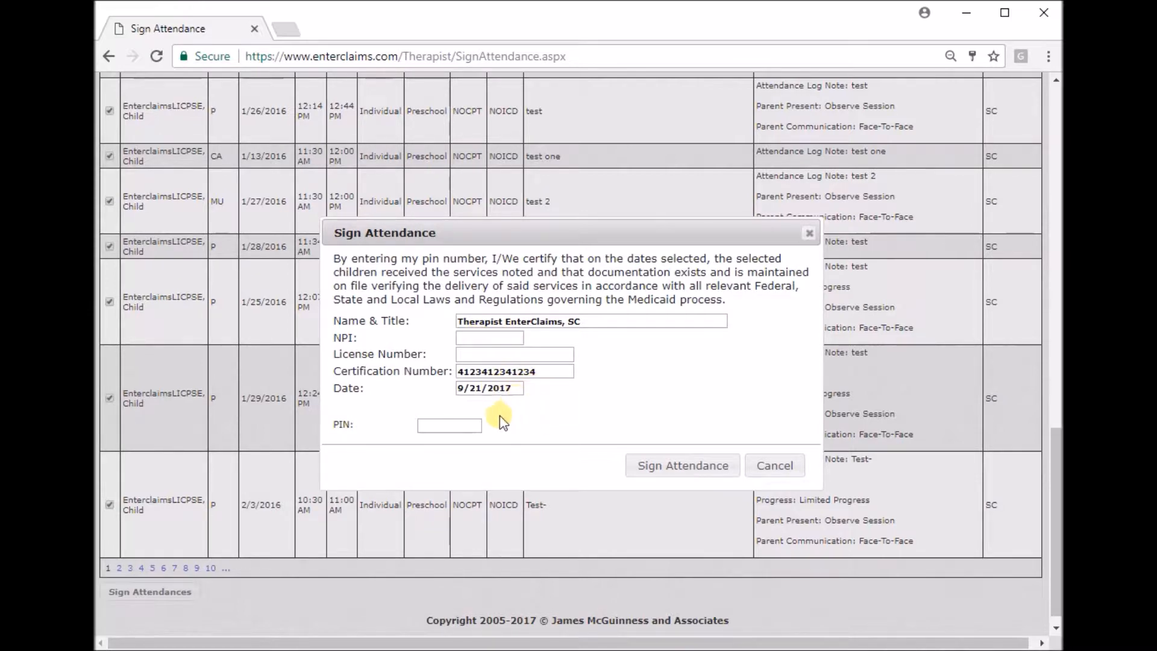
{"action": "left_click", "coordinate": [449, 426]}
{"action": "left_click", "coordinate": [454, 425]}
{"action": "type", "text": "1234"}
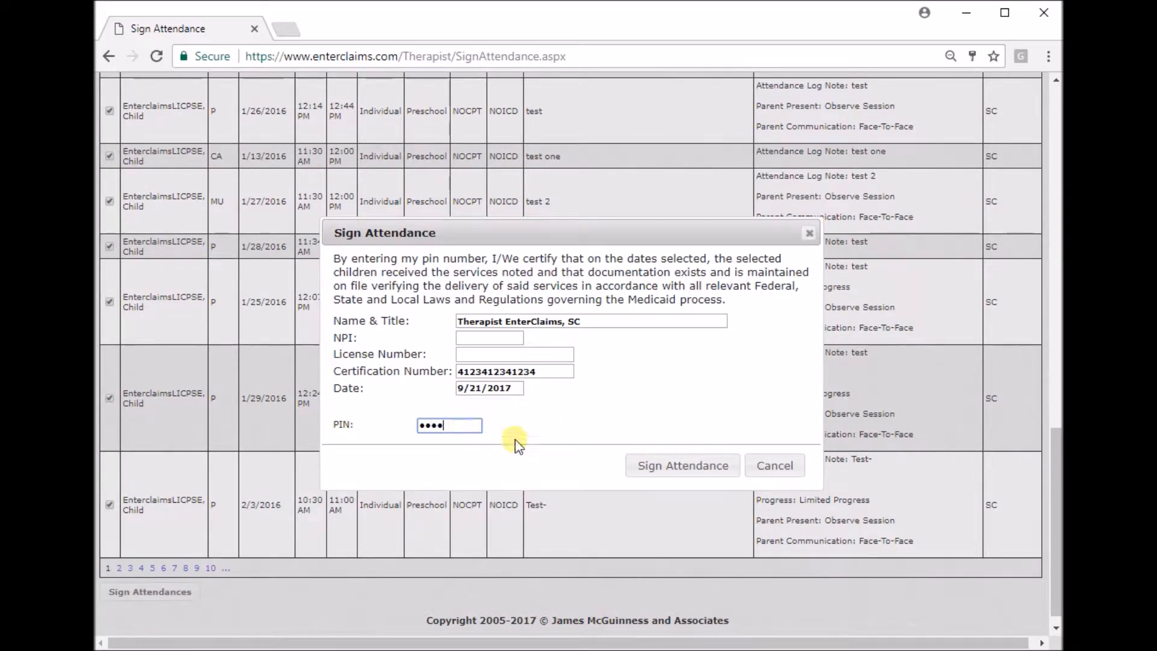
Complete the signing of the selected attendances and return to the Therapist Home page.
{"action": "left_click", "coordinate": [656, 464]}
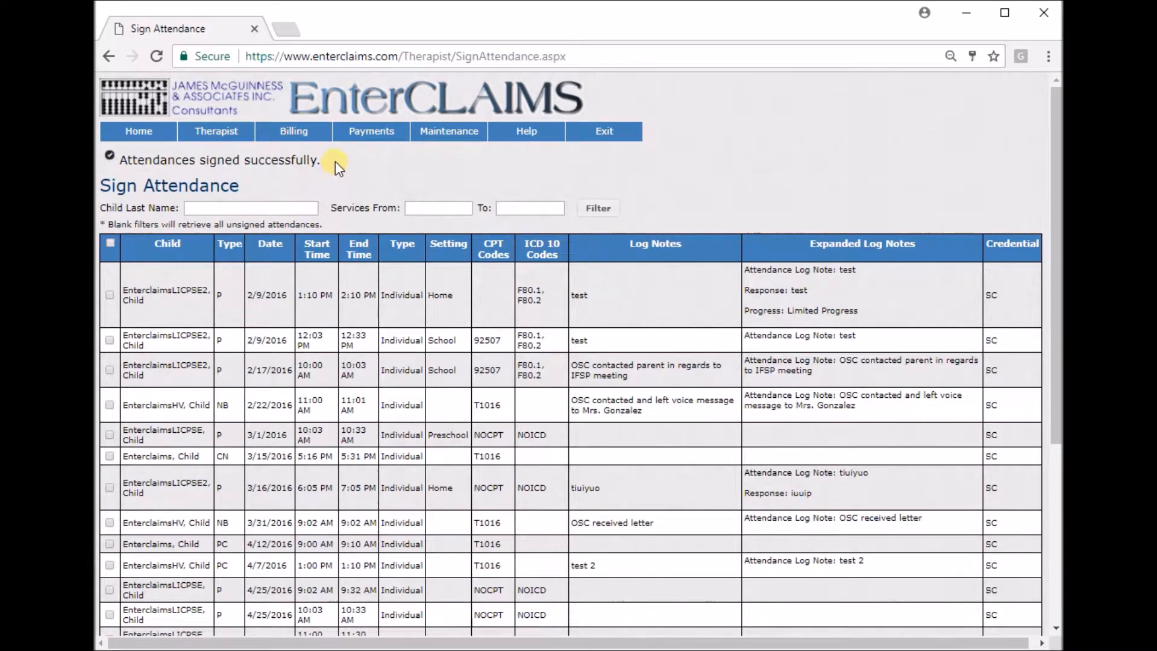
{"action": "left_click_drag", "start_coordinate": [333, 162], "coordinate": [105, 162]}
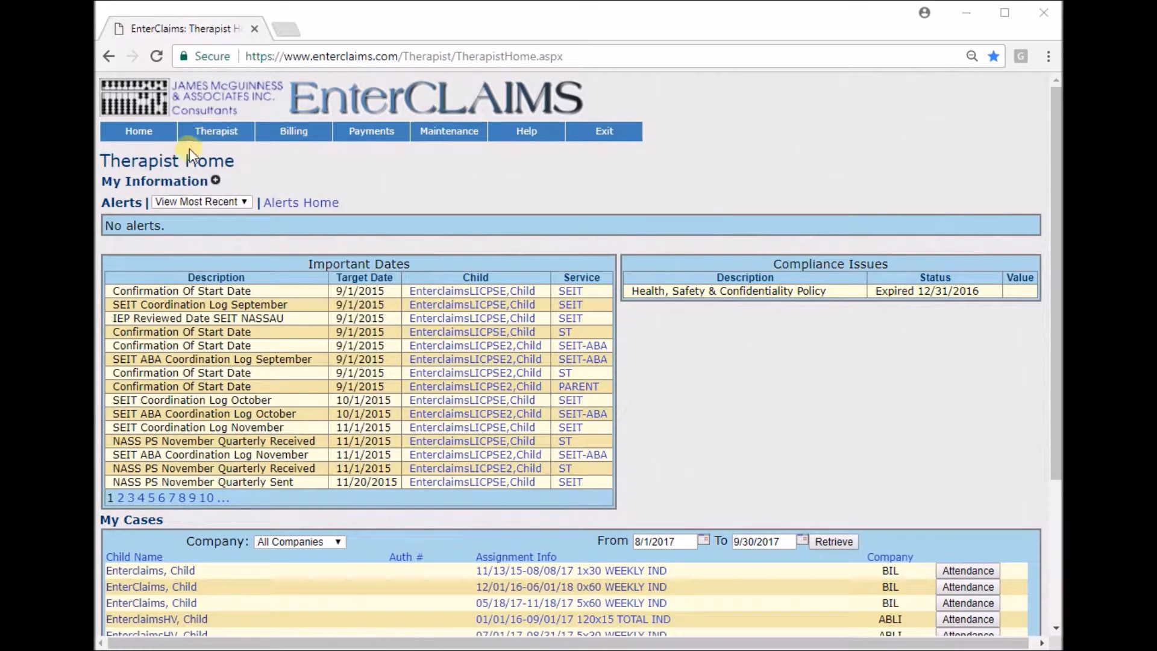
{"action": "left_click", "coordinate": [395, 167]}
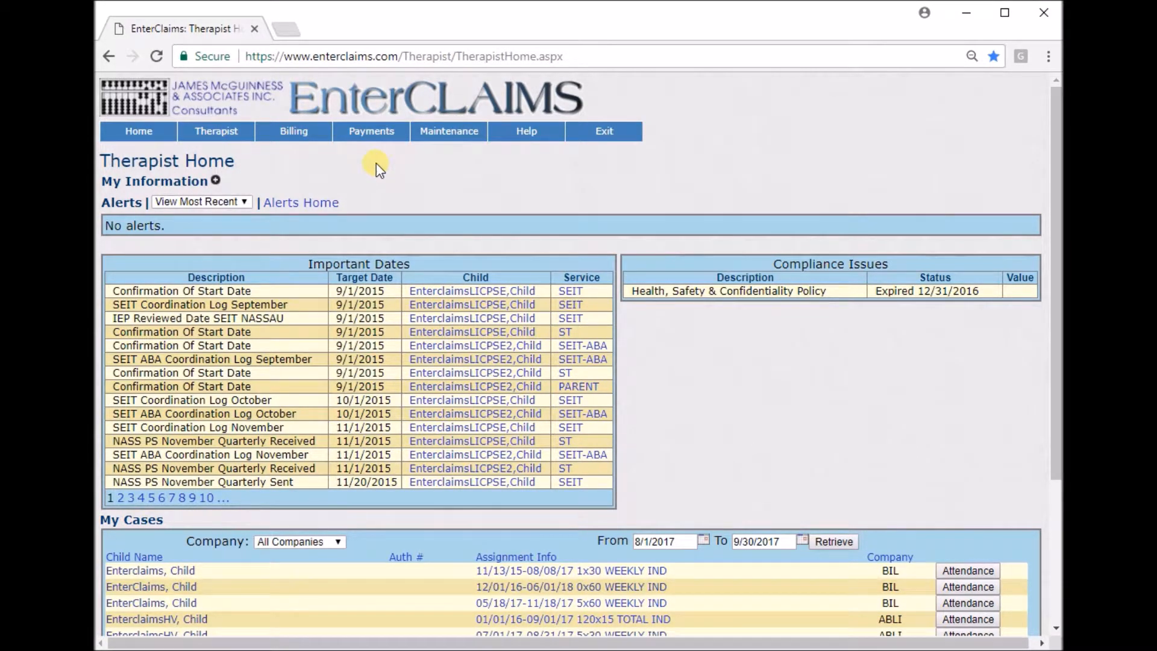
Open the Create Bill page and check its From and To date filters.
{"action": "mouse_move", "coordinate": [301, 133]}
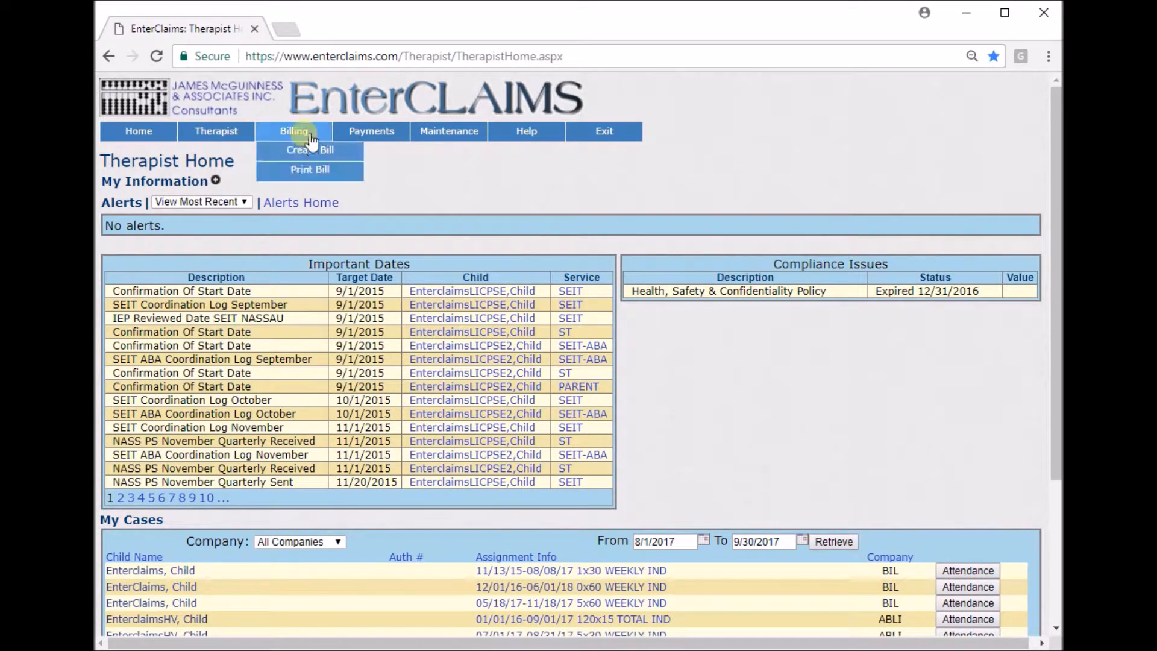
{"action": "left_click", "coordinate": [343, 149]}
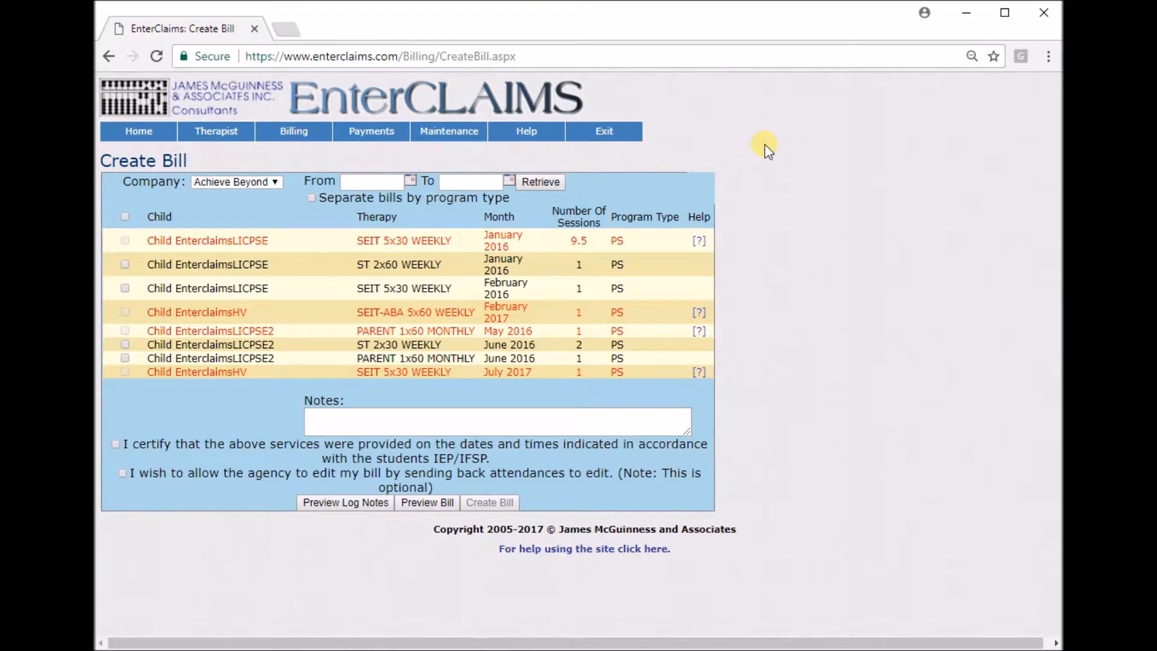
{"action": "left_click", "coordinate": [374, 181]}
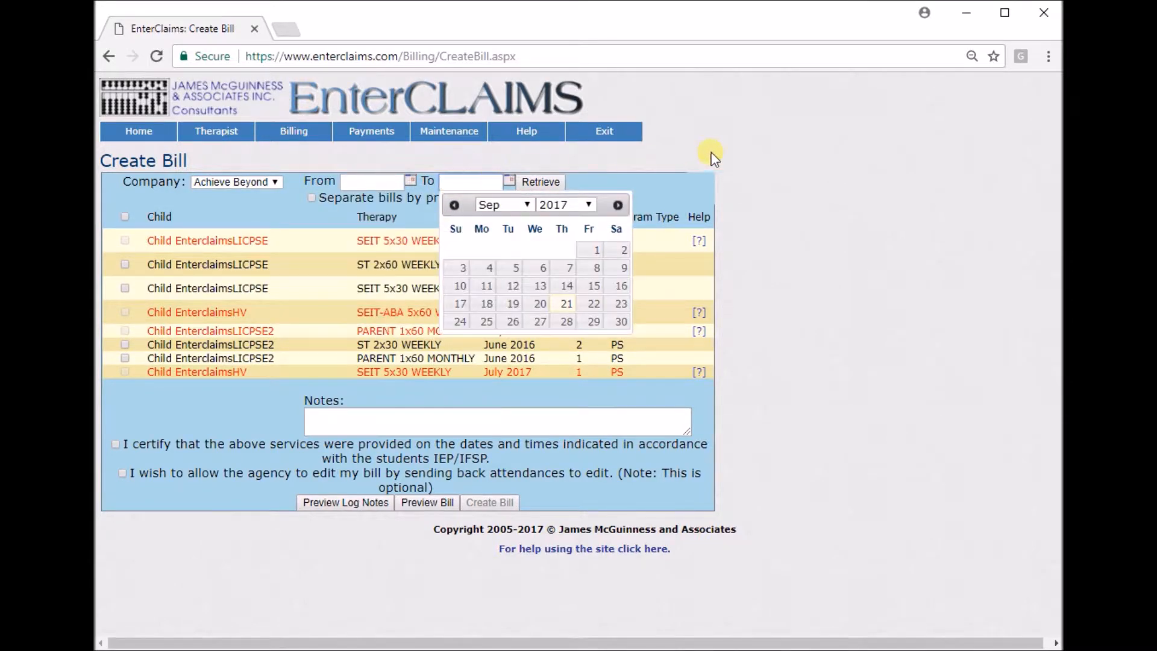
{"action": "left_click", "coordinate": [740, 148]}
Review the child, therapy, month and number of sessions columns in the Create Bill list.
{"action": "double_click", "coordinate": [154, 218]}
{"action": "left_click_drag", "start_coordinate": [362, 217], "coordinate": [404, 219]}
{"action": "left_click_drag", "start_coordinate": [498, 218], "coordinate": [598, 221]}
{"action": "left_click", "coordinate": [572, 216]}
{"action": "left_click", "coordinate": [758, 215]}
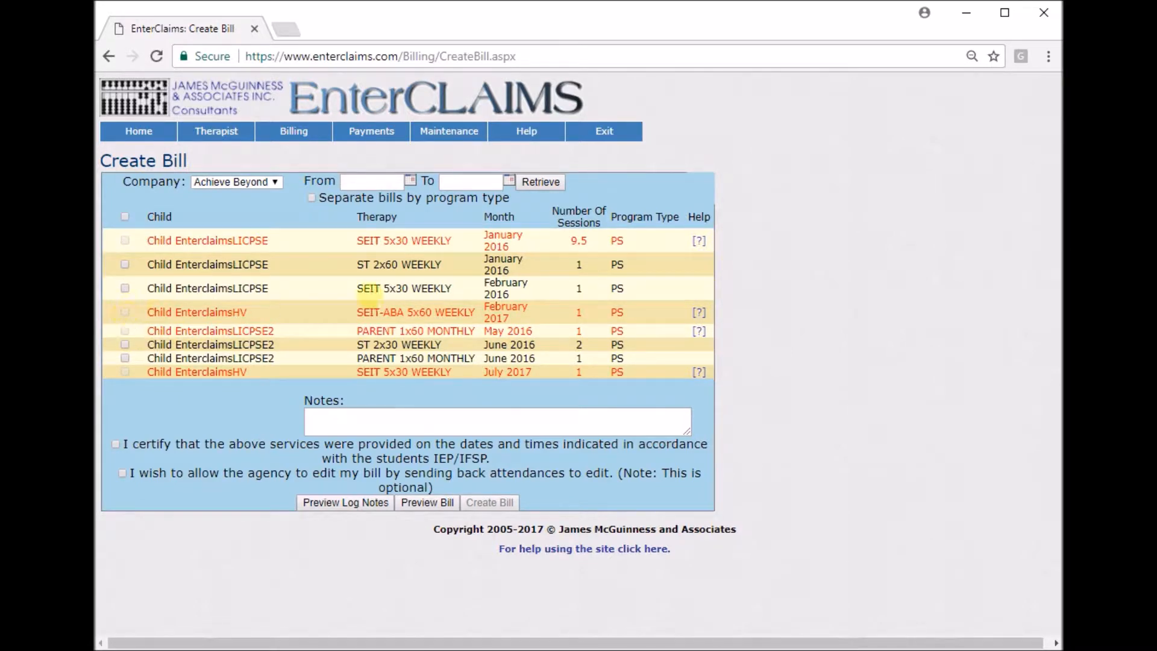
Examine the missing mandatory fields for the January 2016 SEIT 5x30 WEEKLY entry.
{"action": "left_click", "coordinate": [702, 243]}
{"action": "left_click_drag", "start_coordinate": [640, 312], "coordinate": [843, 91]}
{"action": "scroll", "coordinate": [835, 186], "scroll_direction": "down", "scroll_amount": 10}
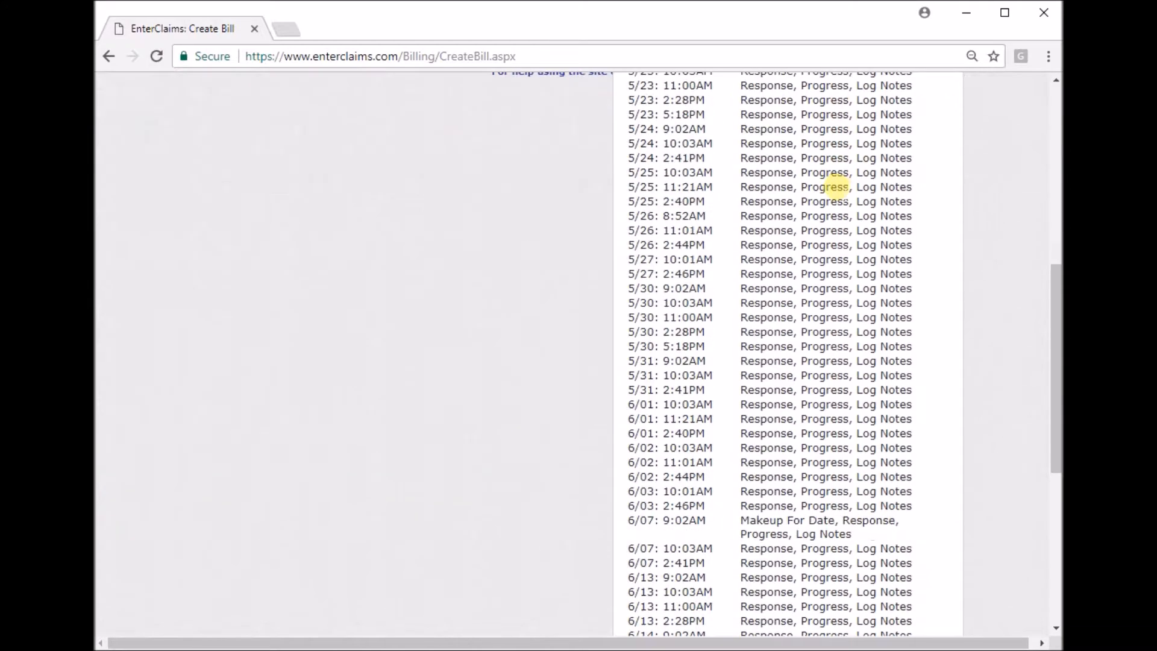
{"action": "scroll", "coordinate": [834, 189], "scroll_direction": "up", "scroll_amount": 10}
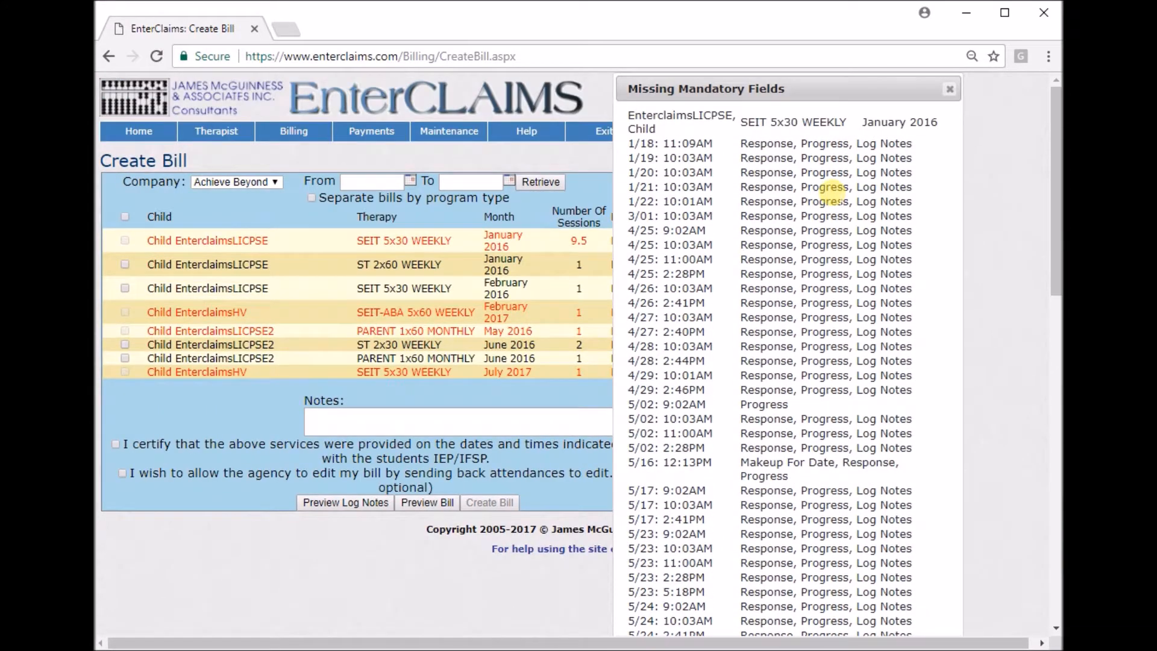
{"action": "left_click", "coordinate": [950, 89]}
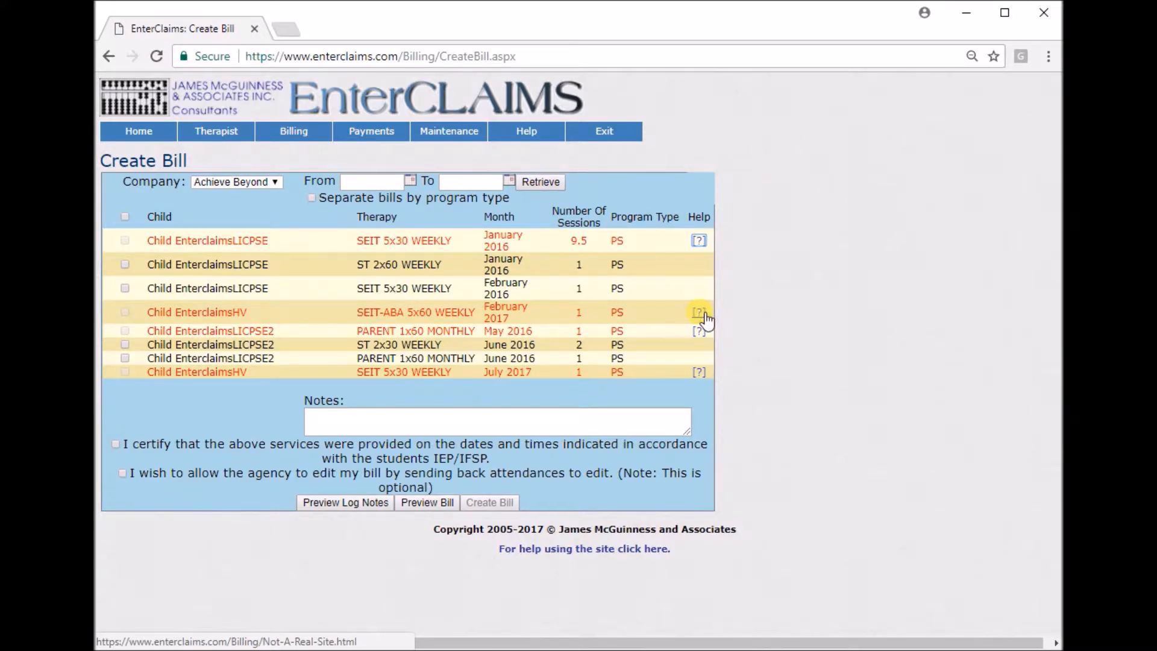
Select the billable entries January 2016 ST 2x60, February 2016 SEIT 5x30, June 2016 ST 2x30 and June 2016 PARENT 1x60.
{"action": "left_click", "coordinate": [125, 264]}
{"action": "left_click", "coordinate": [124, 264]}
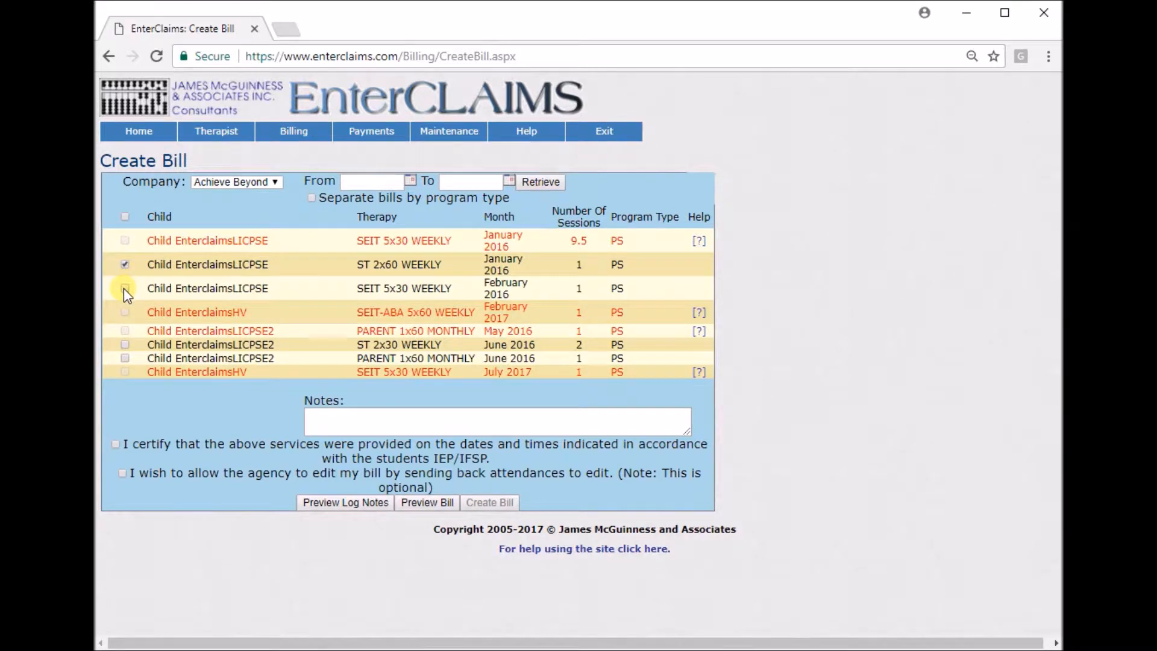
{"action": "left_click", "coordinate": [124, 288]}
{"action": "left_click", "coordinate": [125, 265]}
{"action": "left_click", "coordinate": [125, 344]}
Certify the services, allow the agency to send back attendances for editing, and create the Achieve Beyond bill.
{"action": "left_click", "coordinate": [116, 444]}
{"action": "left_click", "coordinate": [122, 474]}
{"action": "left_click", "coordinate": [510, 505]}
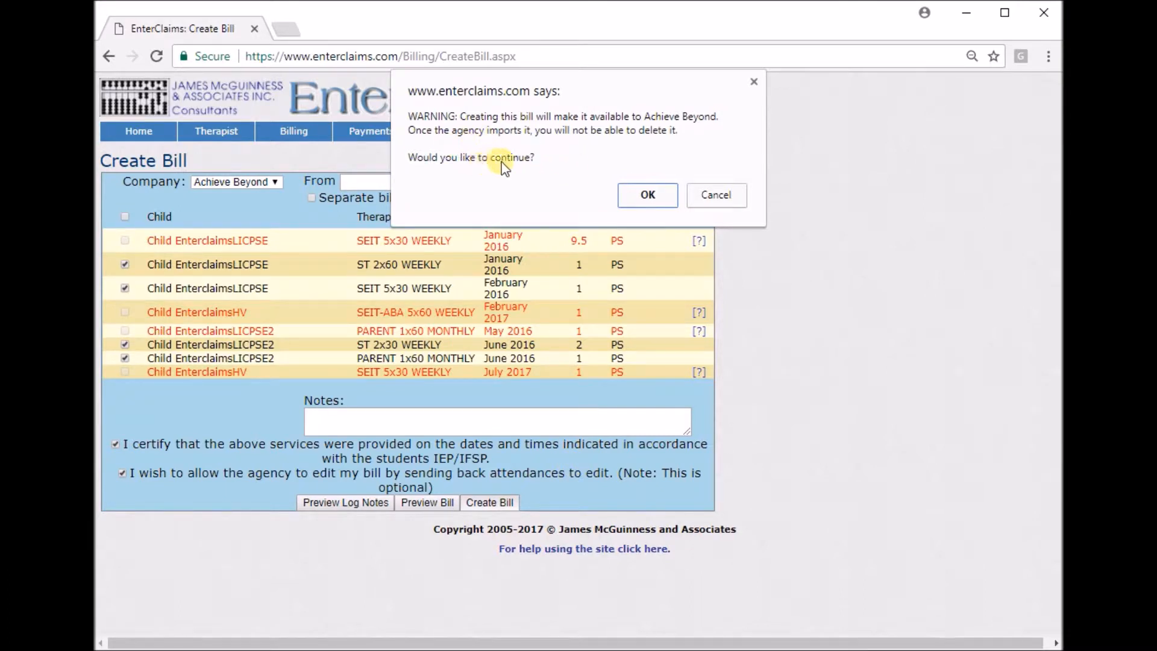
{"action": "left_click", "coordinate": [648, 195]}
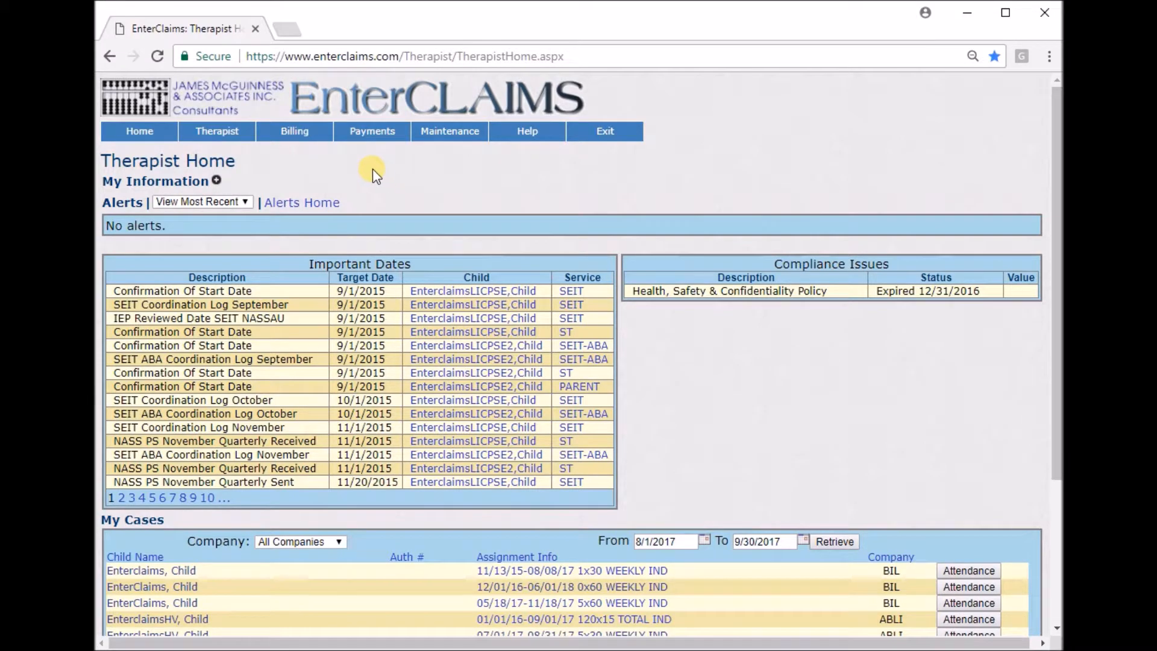
Open the Print Bill page and check the From and To dates that filter the bills.
{"action": "mouse_move", "coordinate": [294, 133]}
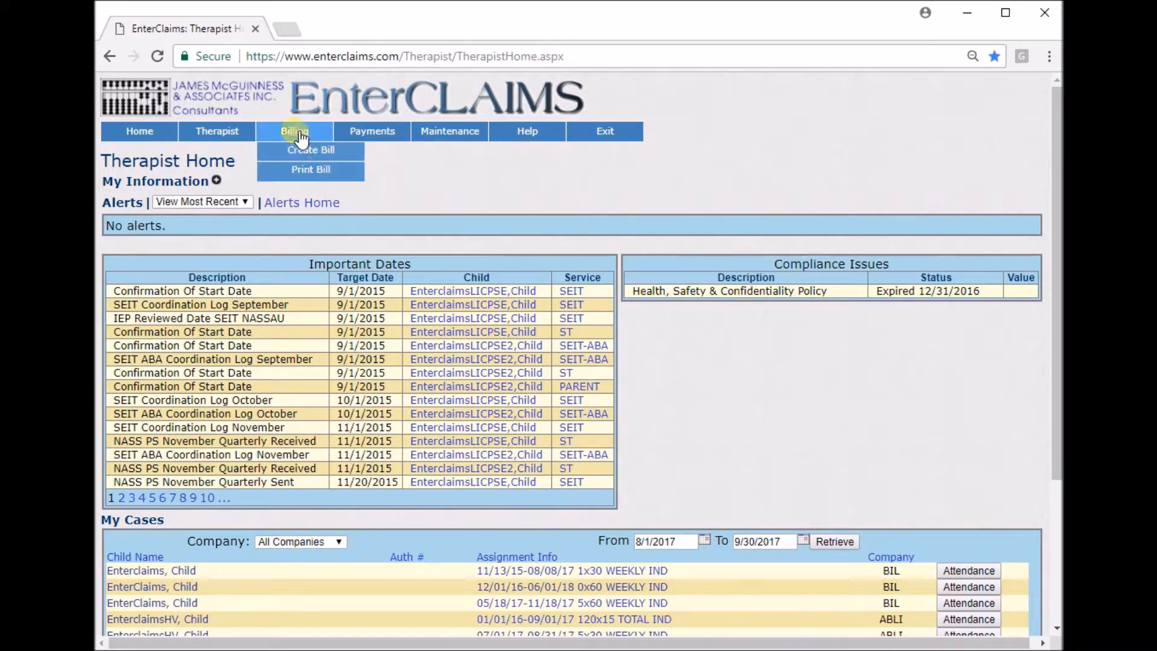
{"action": "left_click", "coordinate": [345, 173]}
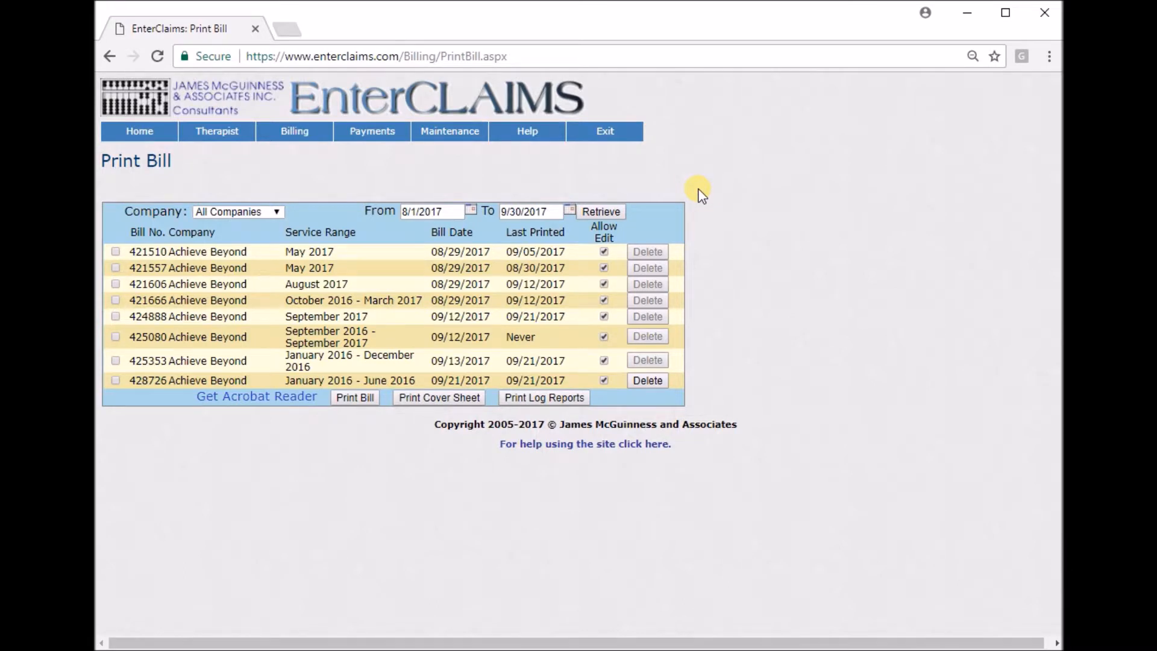
{"action": "left_click", "coordinate": [465, 211]}
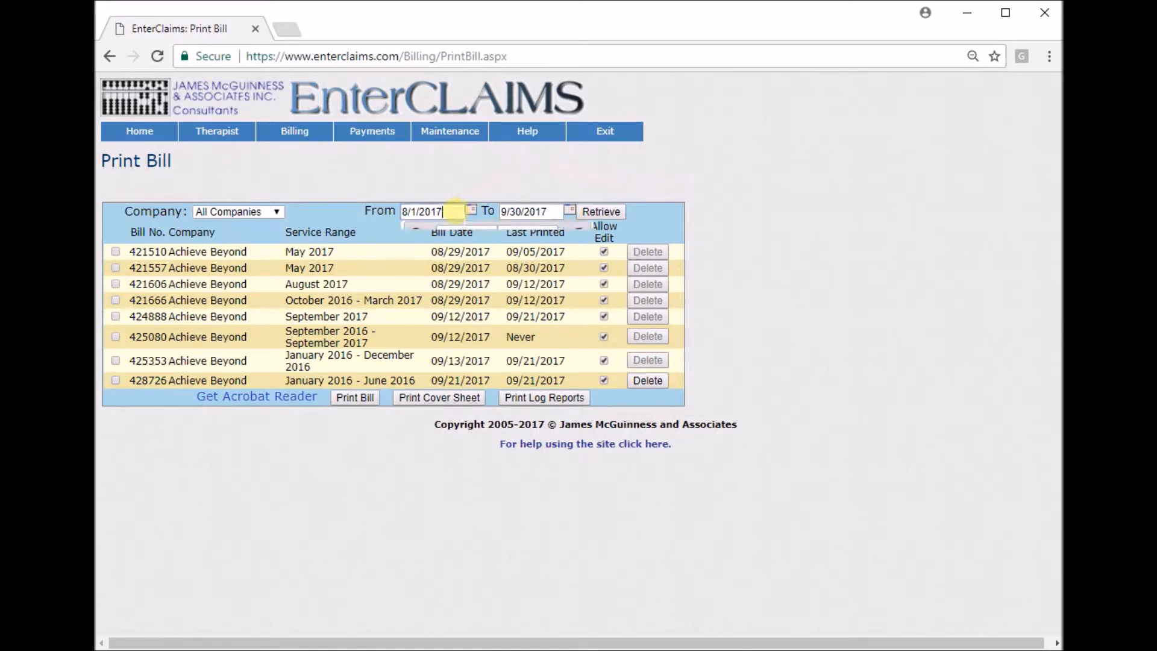
{"action": "left_click", "coordinate": [553, 210]}
{"action": "left_click", "coordinate": [754, 185]}
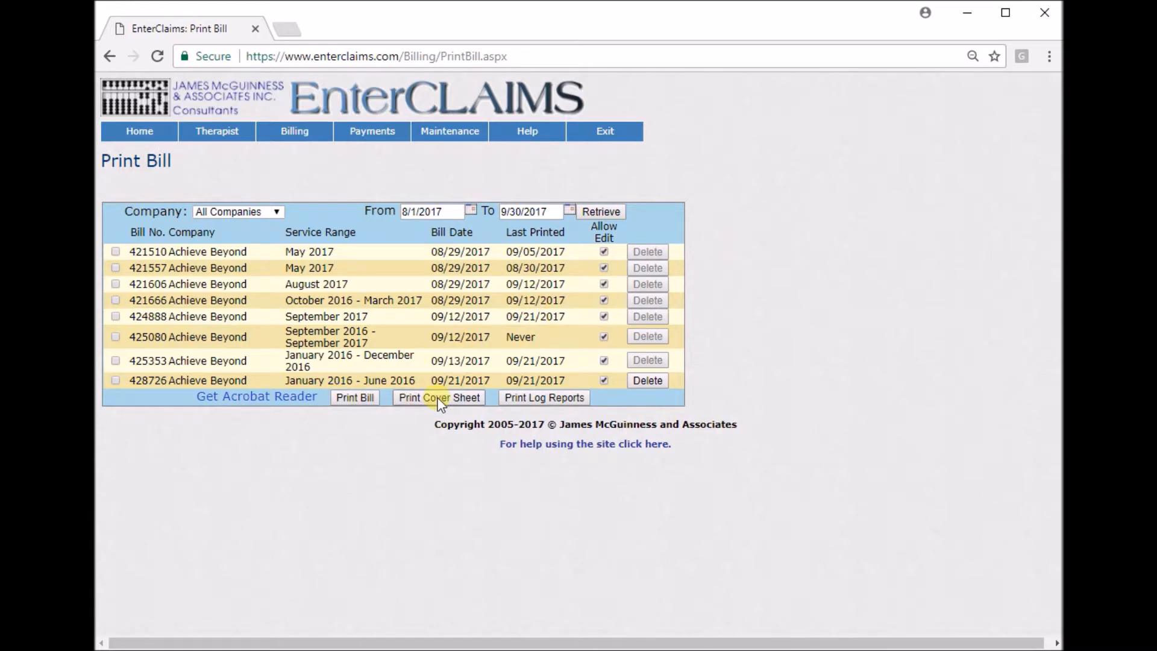
Select only the January 2016 - December 2016 bill and generate its parent signature logs.
{"action": "left_click", "coordinate": [355, 397]}
{"action": "left_click", "coordinate": [728, 155]}
{"action": "left_click", "coordinate": [115, 380]}
{"action": "left_click", "coordinate": [115, 361]}
{"action": "left_click", "coordinate": [116, 380]}
{"action": "left_click", "coordinate": [555, 399]}
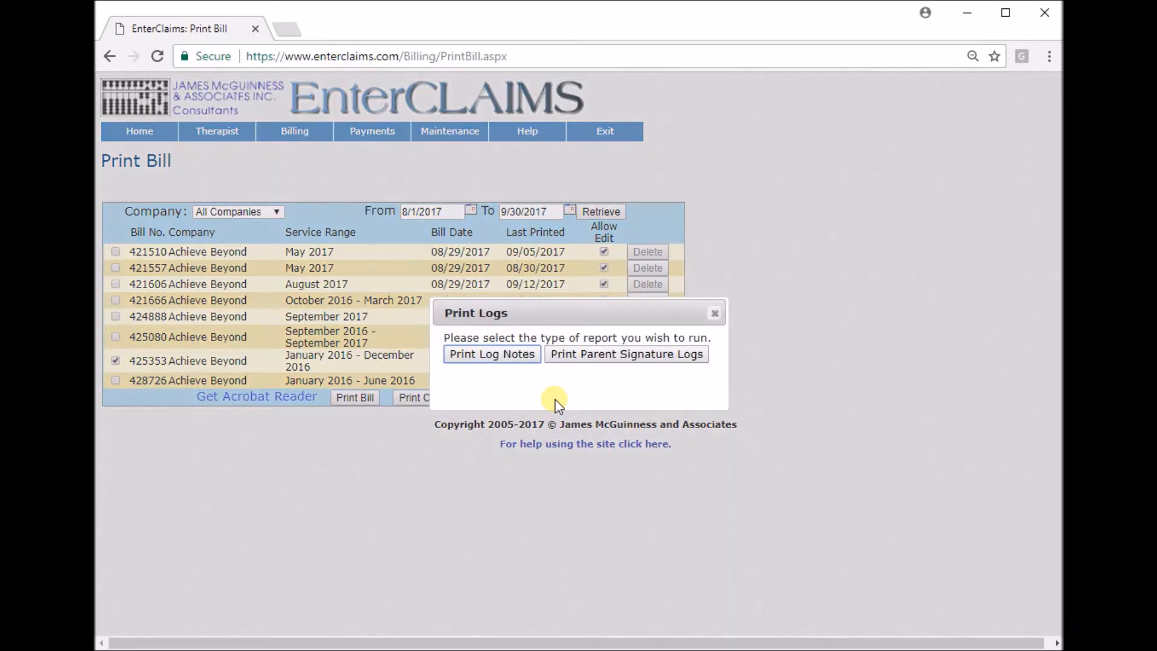
{"action": "left_click", "coordinate": [624, 355]}
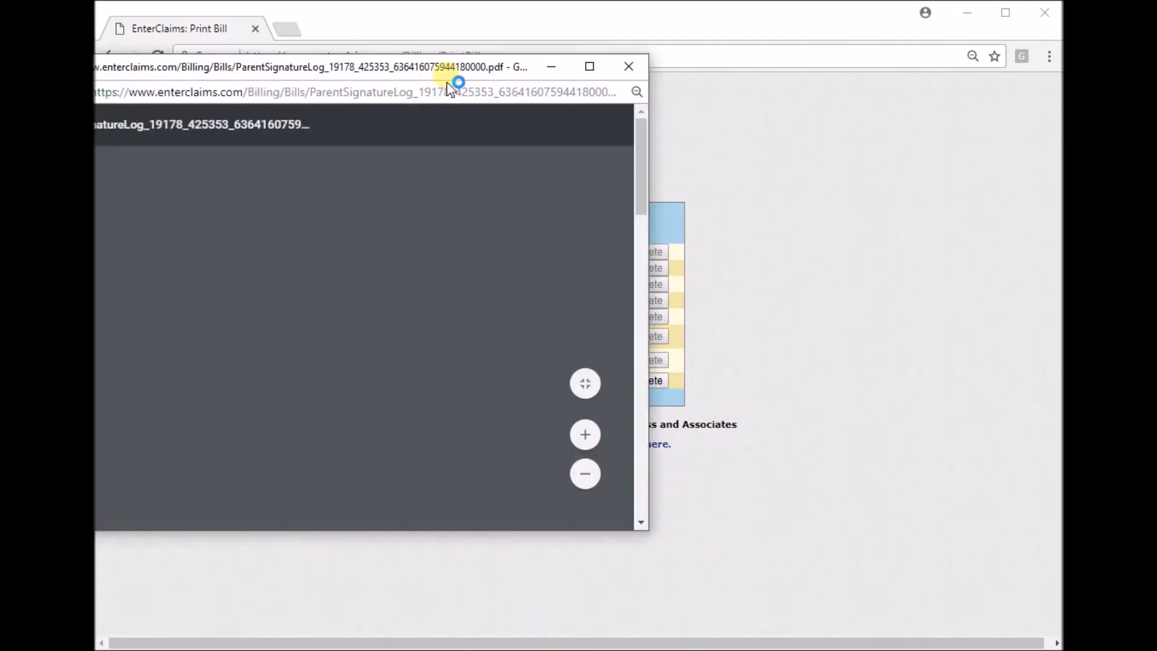
Review the service dates, times, session codes and signature spaces across the parent signature log pages.
{"action": "scroll", "coordinate": [702, 223], "scroll_direction": "down", "scroll_amount": 5}
{"action": "scroll", "coordinate": [703, 223], "scroll_direction": "down", "scroll_amount": 4}
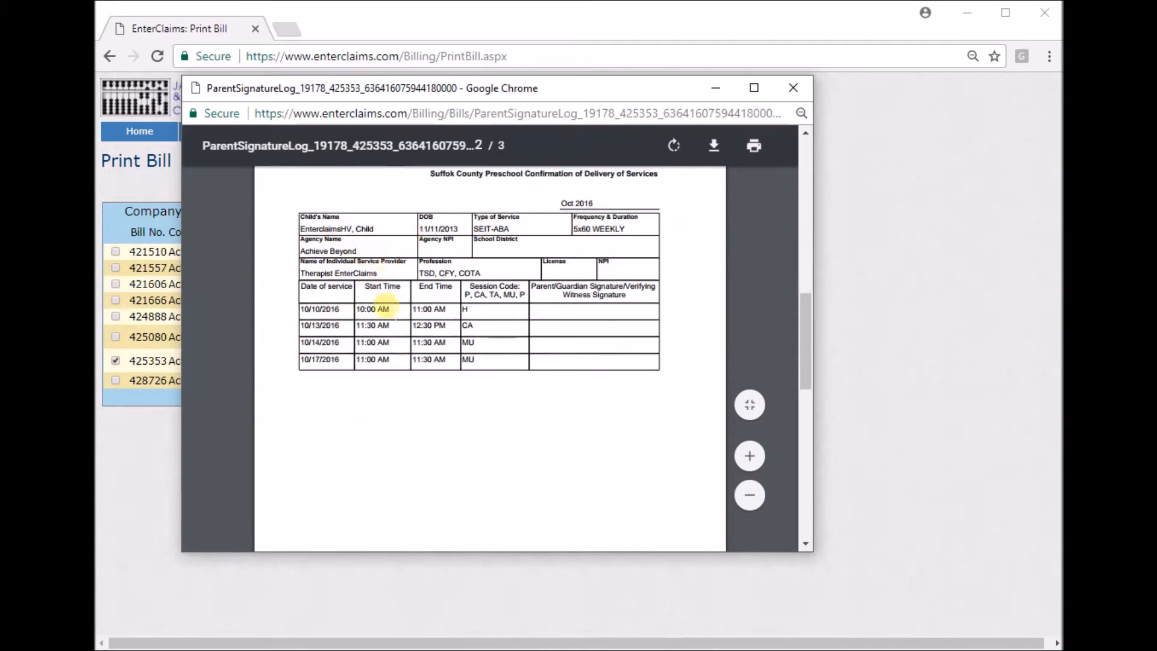
{"action": "scroll", "coordinate": [478, 337], "scroll_direction": "down", "scroll_amount": 5}
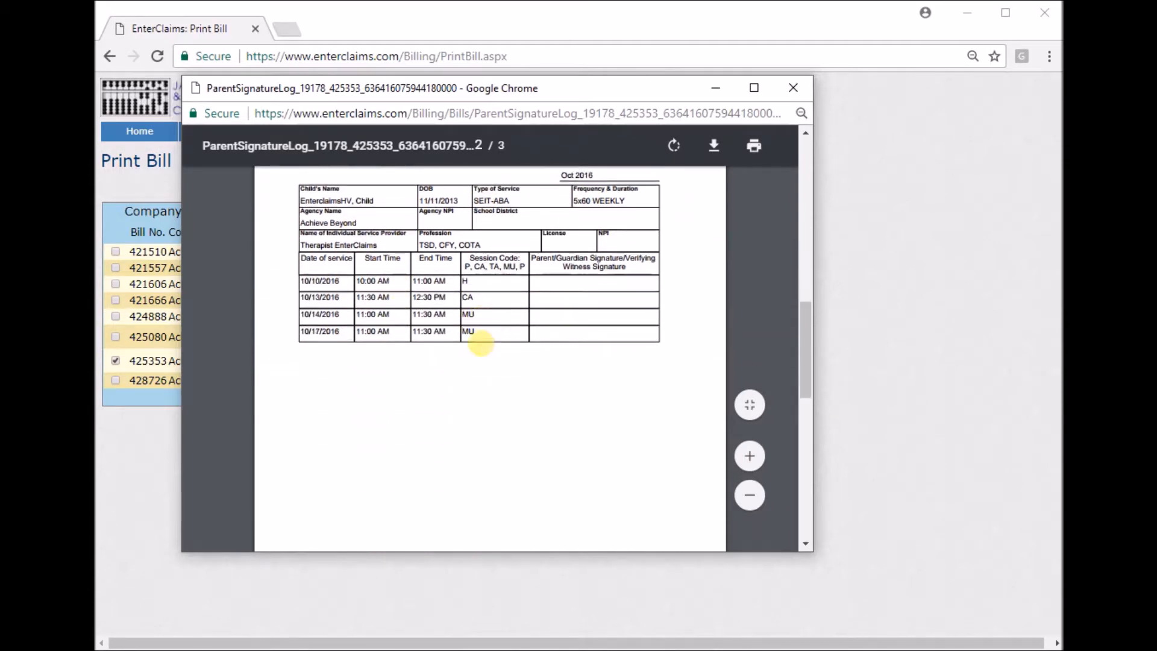
{"action": "scroll", "coordinate": [481, 343], "scroll_direction": "up", "scroll_amount": 5}
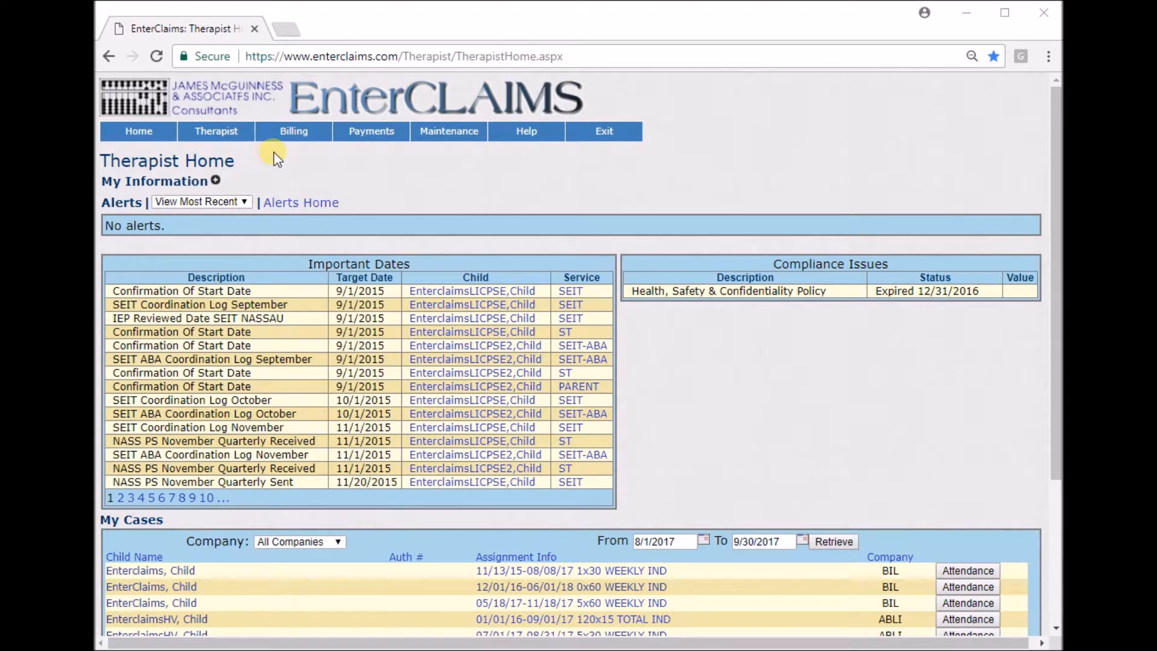
Open the Unsign Attendance page and check its service date filters.
{"action": "mouse_move", "coordinate": [226, 133]}
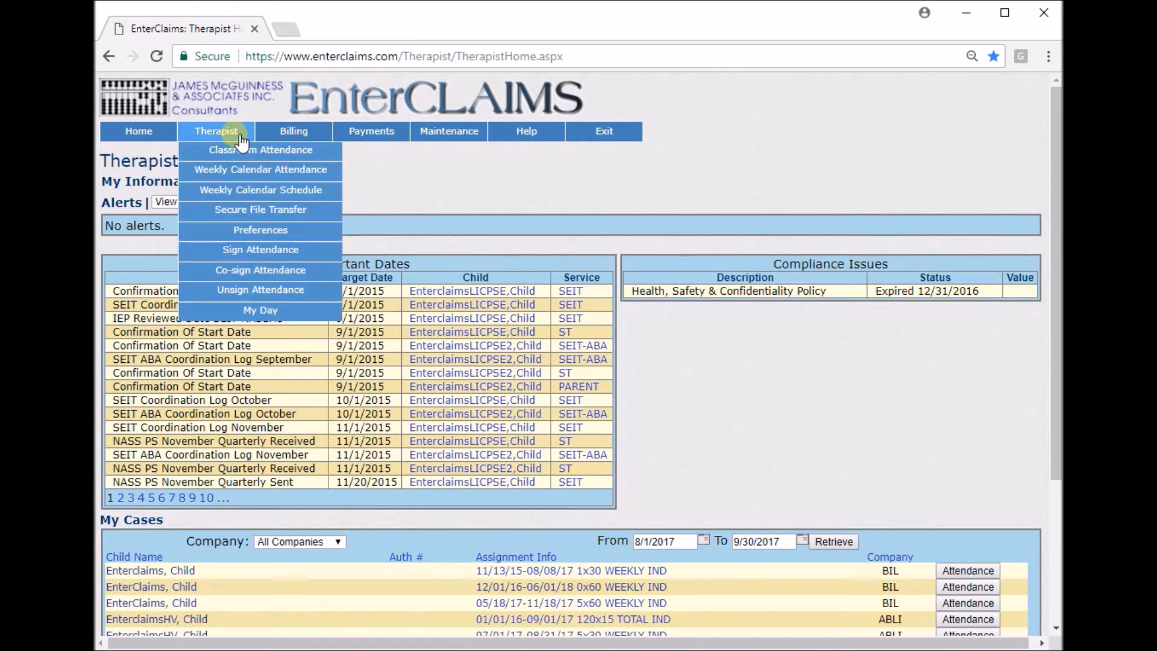
{"action": "left_click", "coordinate": [305, 290]}
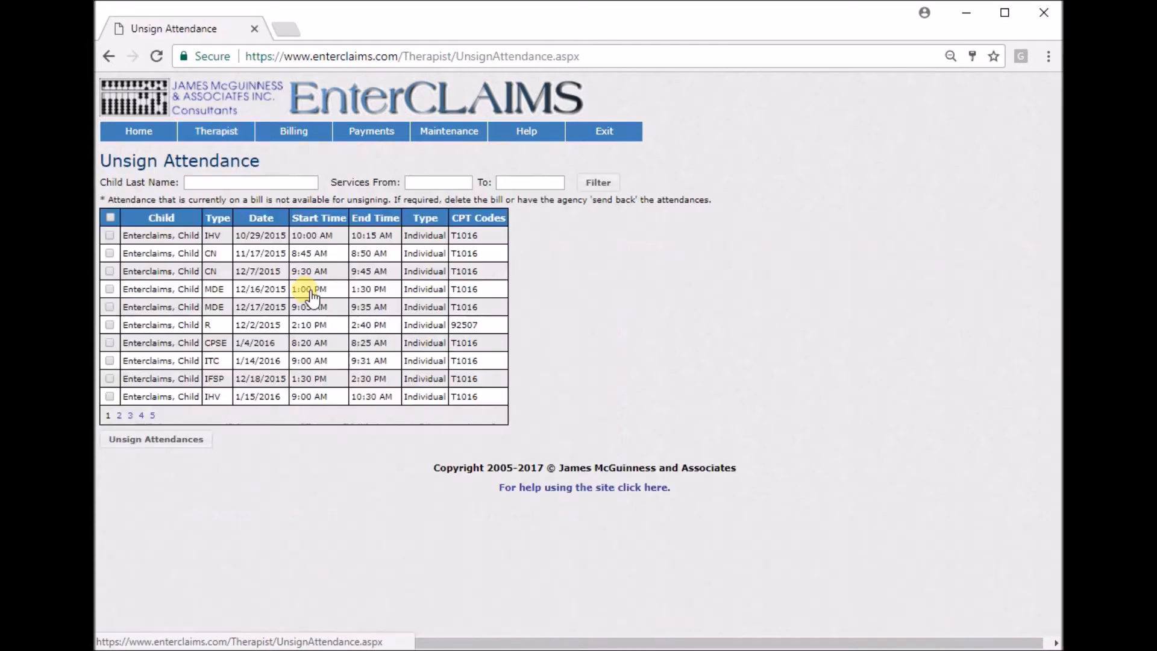
{"action": "left_click", "coordinate": [435, 182]}
{"action": "left_click", "coordinate": [511, 183]}
{"action": "left_click", "coordinate": [705, 155]}
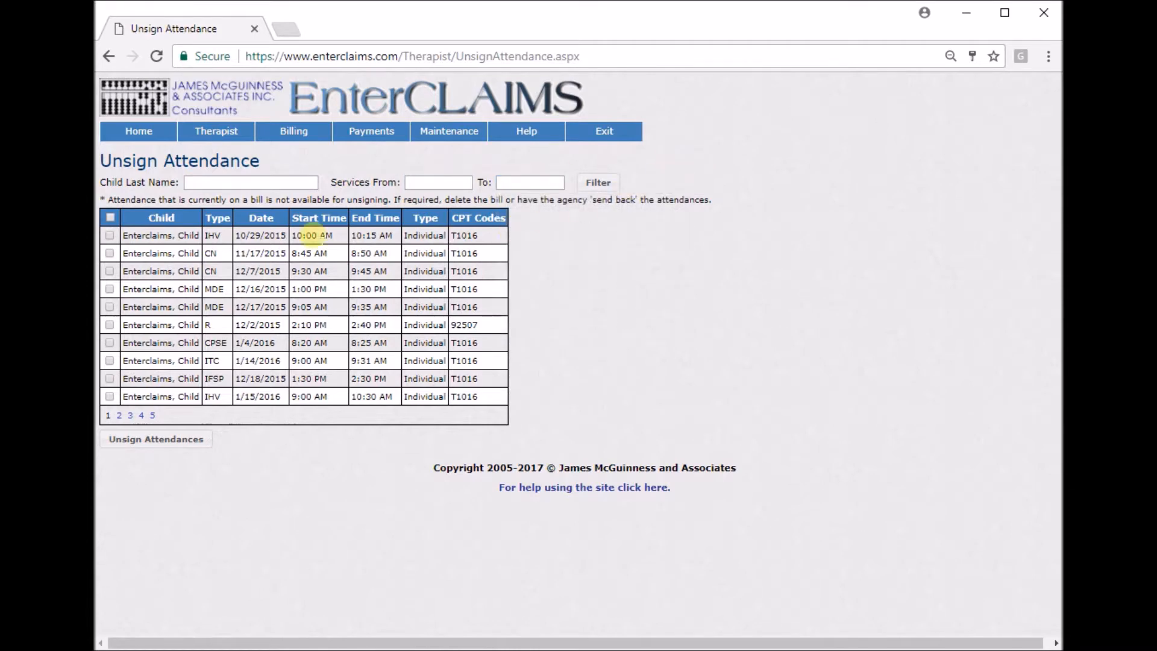
Select all the attendances listed on the page and start unsigning them.
{"action": "left_click", "coordinate": [110, 254]}
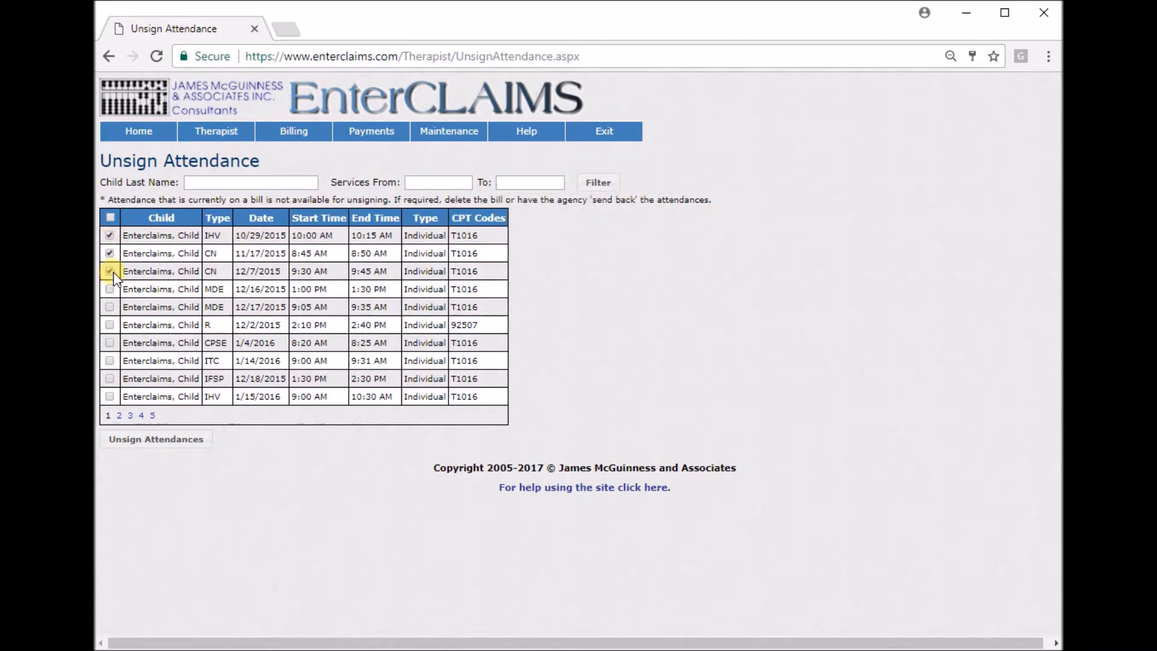
{"action": "left_click", "coordinate": [110, 217]}
{"action": "left_click", "coordinate": [145, 445]}
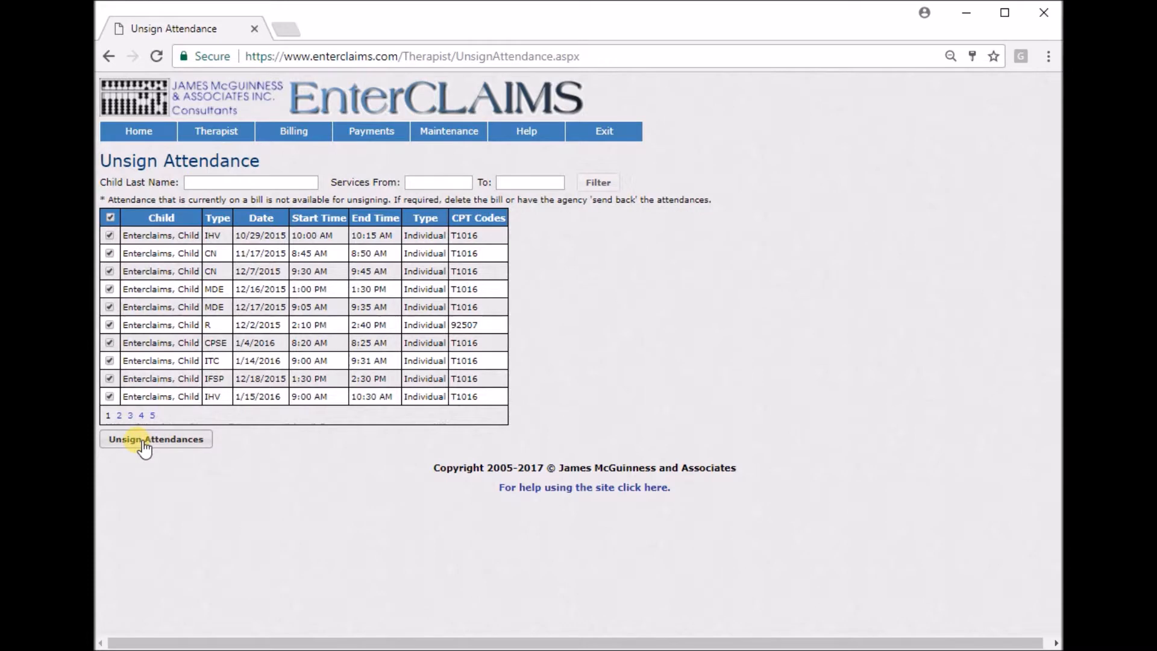
Enter the therapist's PIN in the certification dialog and complete the unsigning of the selected attendances.
{"action": "left_click", "coordinate": [617, 401]}
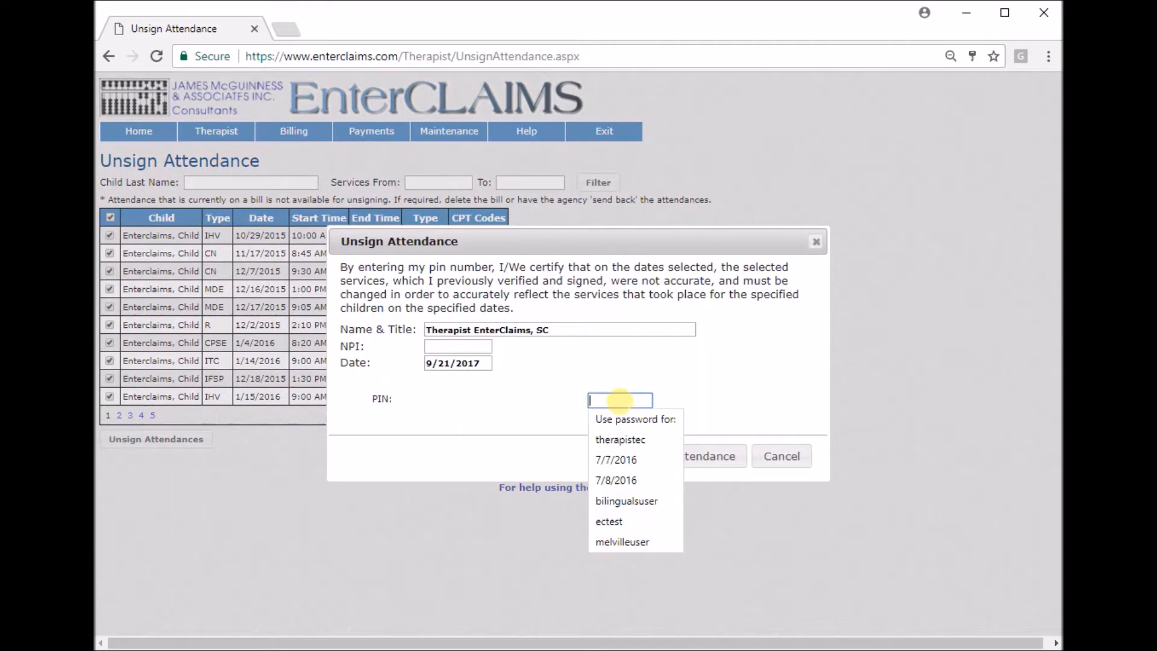
{"action": "type", "text": "••••"}
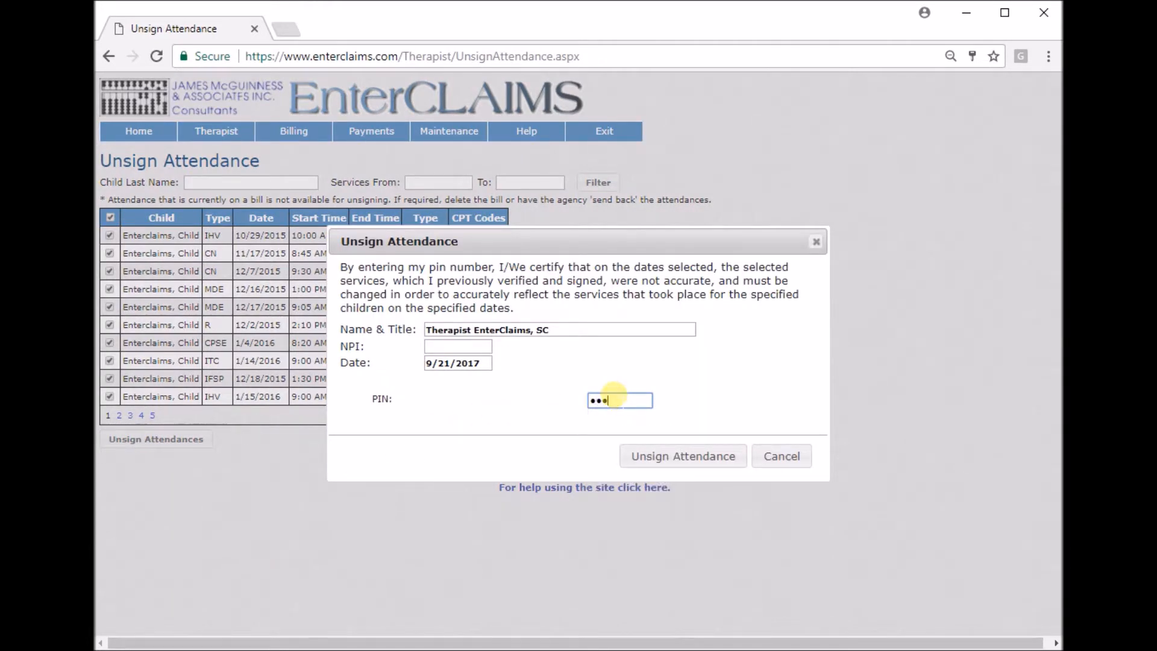
{"action": "left_click", "coordinate": [676, 462]}
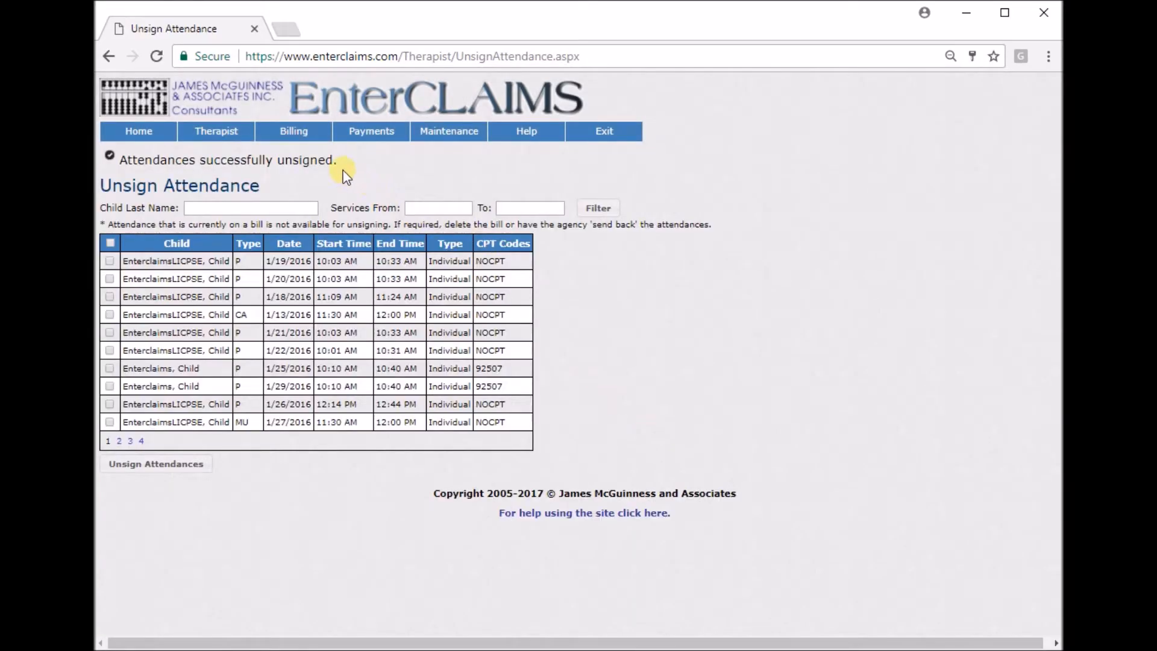
{"action": "left_click_drag", "start_coordinate": [337, 161], "coordinate": [105, 163]}
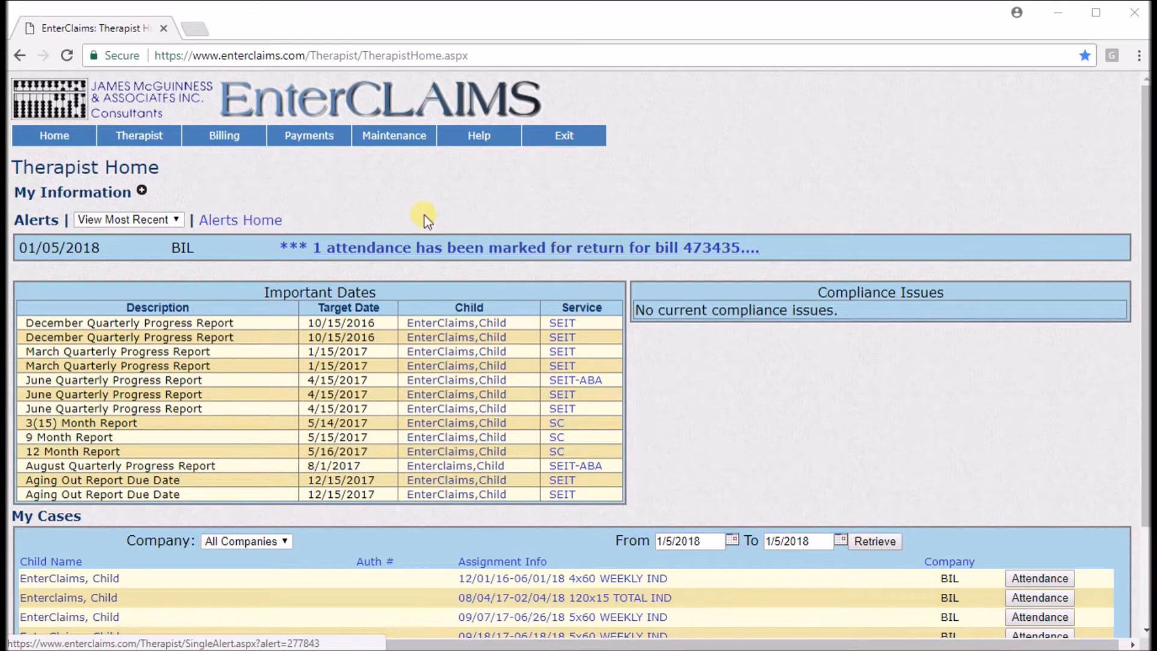
Review the attendance details and send-back reason in the returned-attendance alert, and return to the Therapist Home page.
{"action": "left_click", "coordinate": [535, 251]}
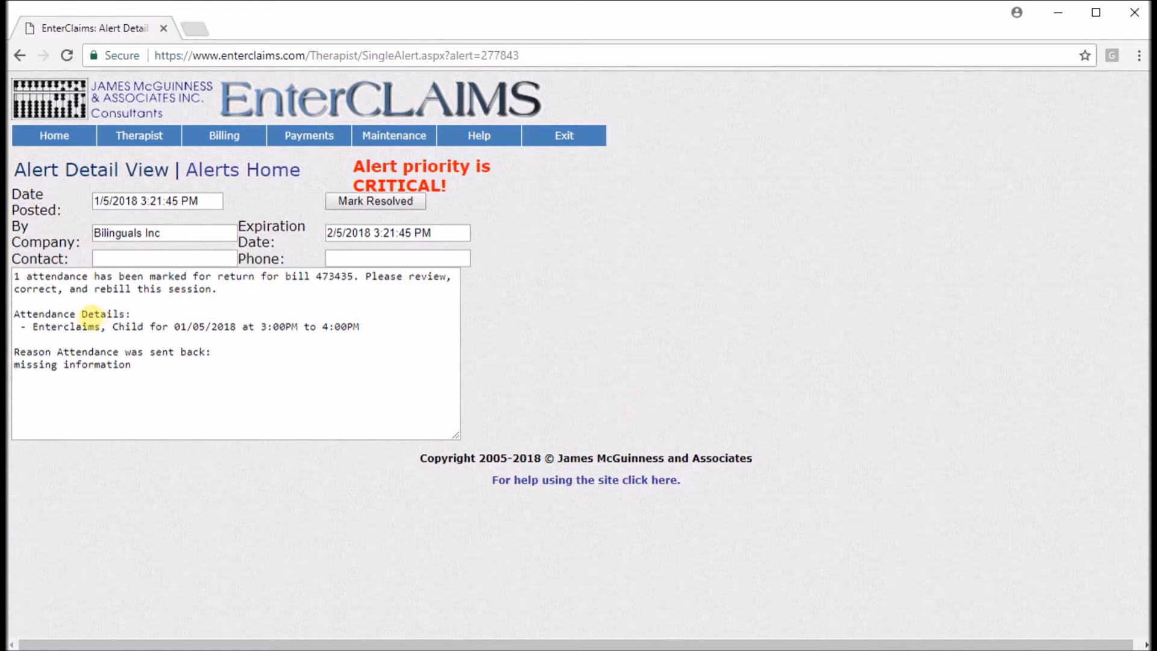
{"action": "left_click_drag", "start_coordinate": [114, 326], "coordinate": [375, 328]}
{"action": "left_click", "coordinate": [223, 349]}
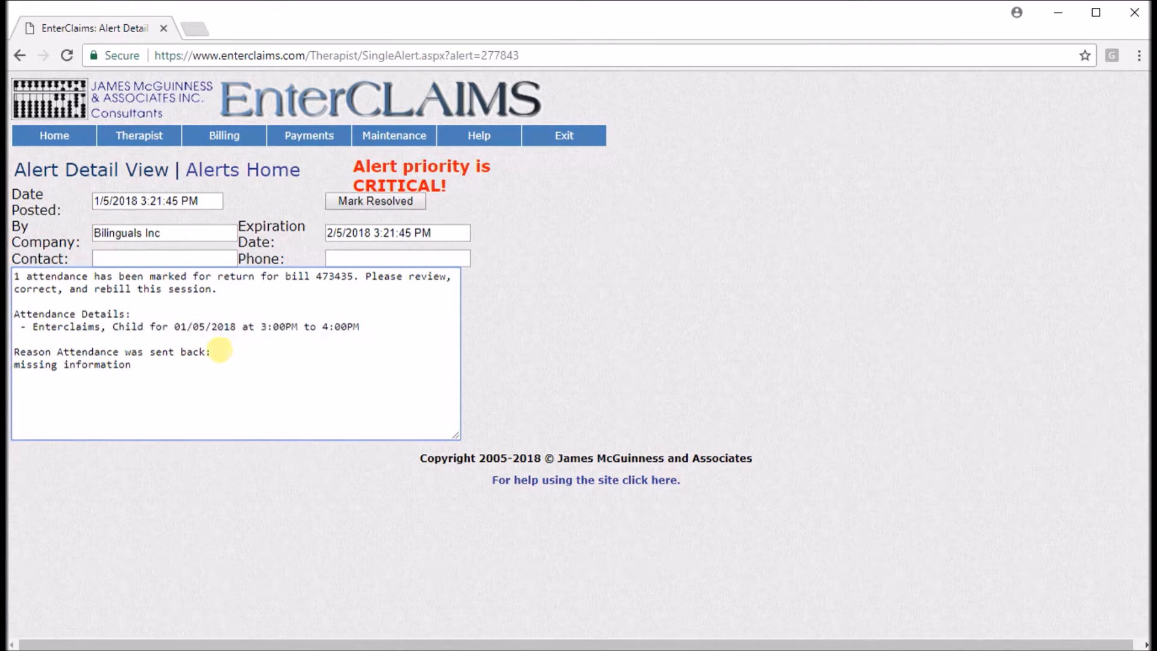
{"action": "left_click_drag", "start_coordinate": [138, 364], "coordinate": [11, 365]}
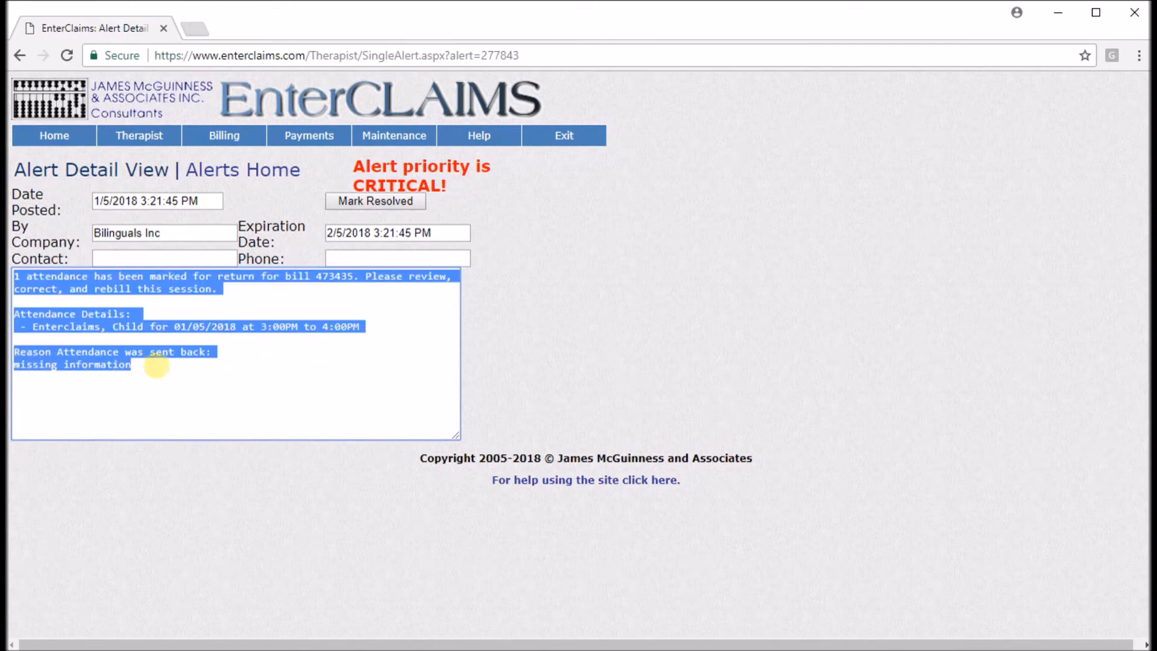
{"action": "left_click", "coordinate": [156, 365]}
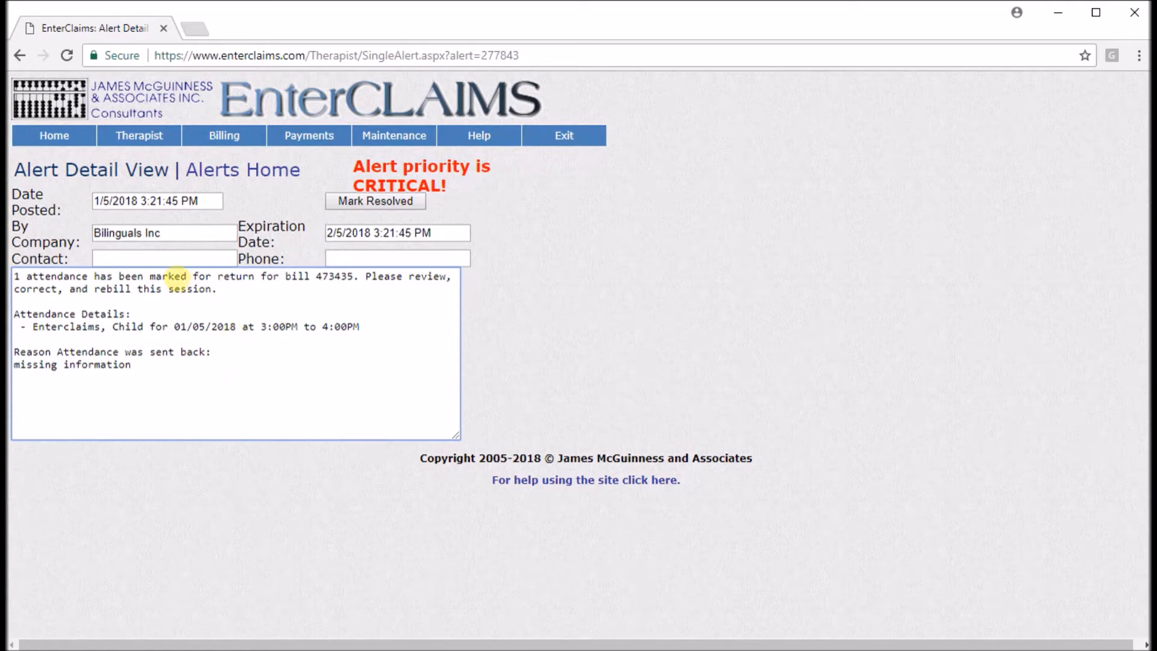
{"action": "left_click", "coordinate": [64, 142]}
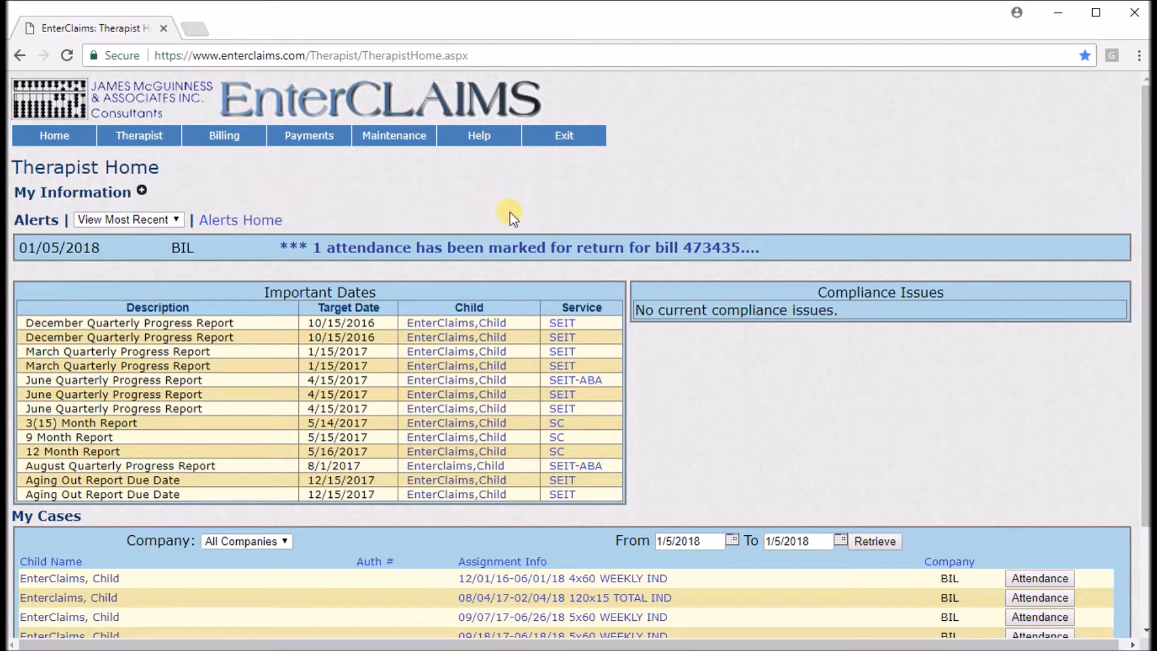
Open the returned-attendance alert for the bill, mark it as resolved, and return to the Therapist Home page.
{"action": "left_click", "coordinate": [505, 248]}
{"action": "left_click", "coordinate": [380, 205]}
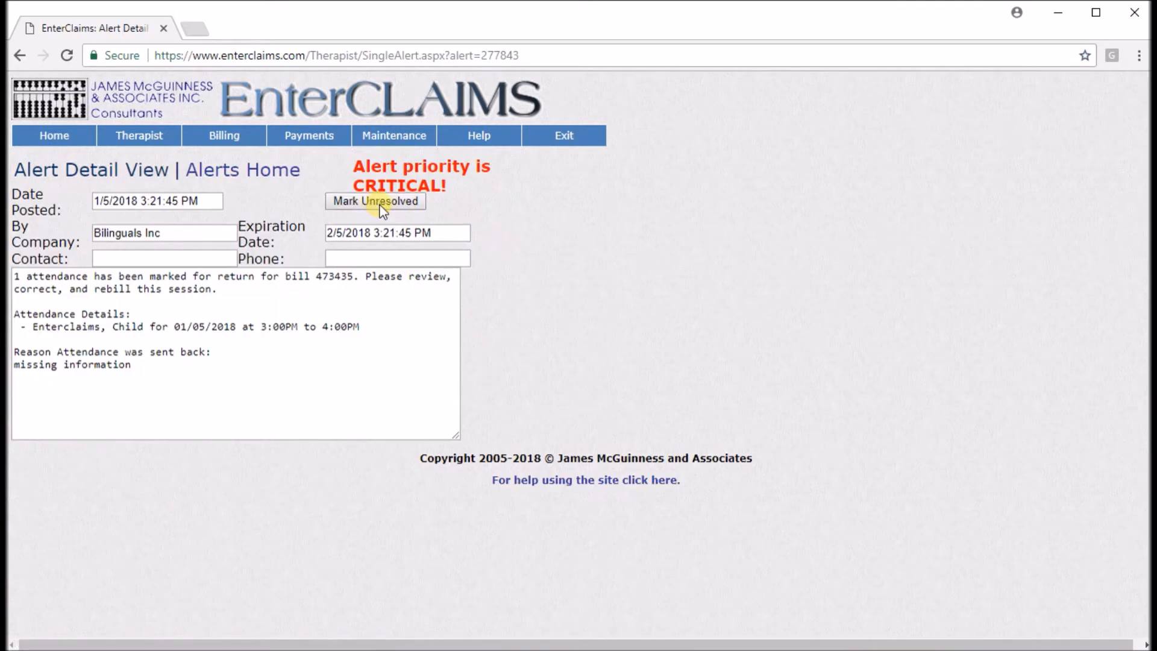
{"action": "left_click", "coordinate": [53, 138]}
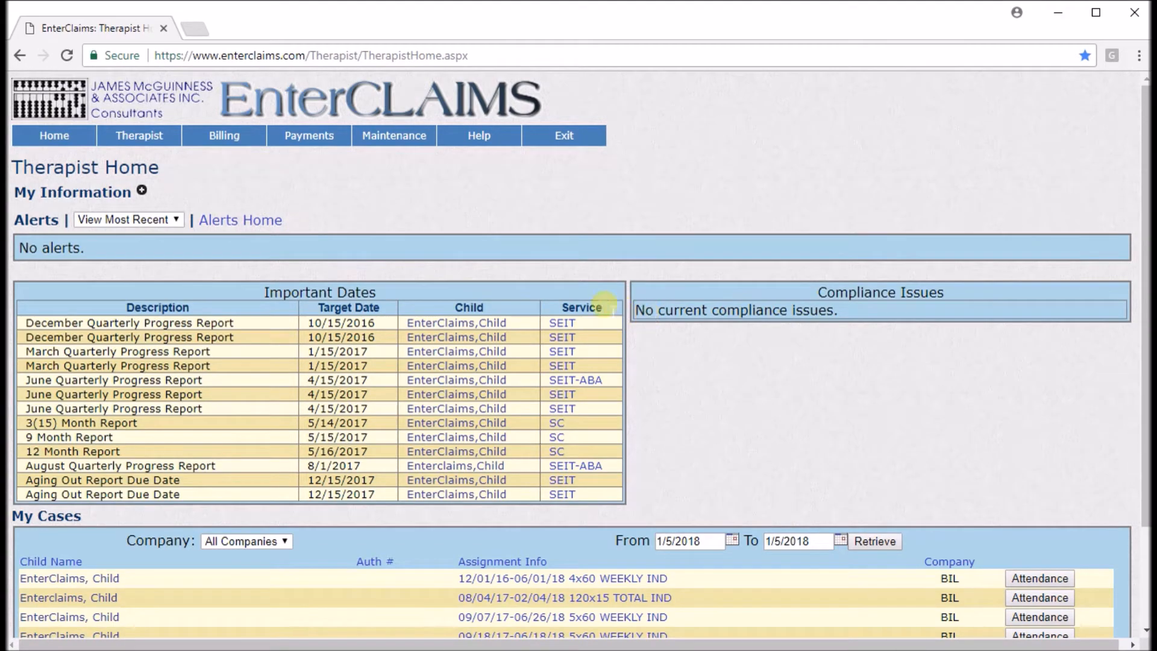
Retrieve the full alert listing with resolution status Both and expired alerts included, and return to the home page.
{"action": "left_click", "coordinate": [249, 220]}
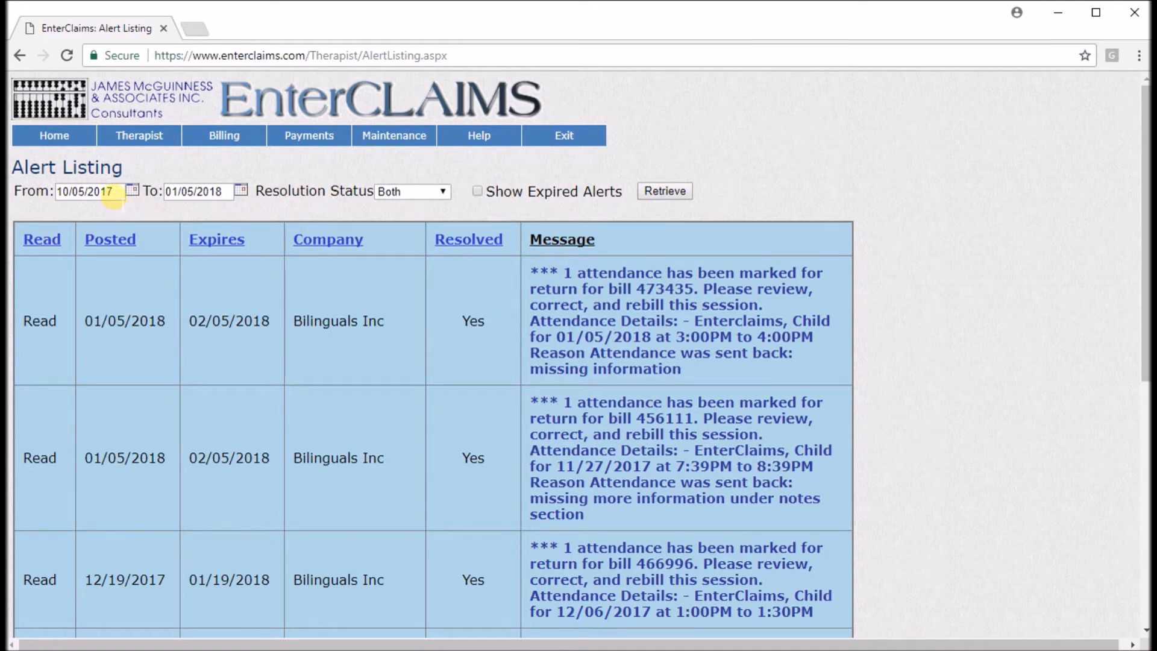
{"action": "left_click", "coordinate": [113, 195]}
{"action": "left_click", "coordinate": [443, 193]}
{"action": "left_click", "coordinate": [449, 209]}
{"action": "left_click", "coordinate": [478, 191]}
{"action": "left_click", "coordinate": [666, 192]}
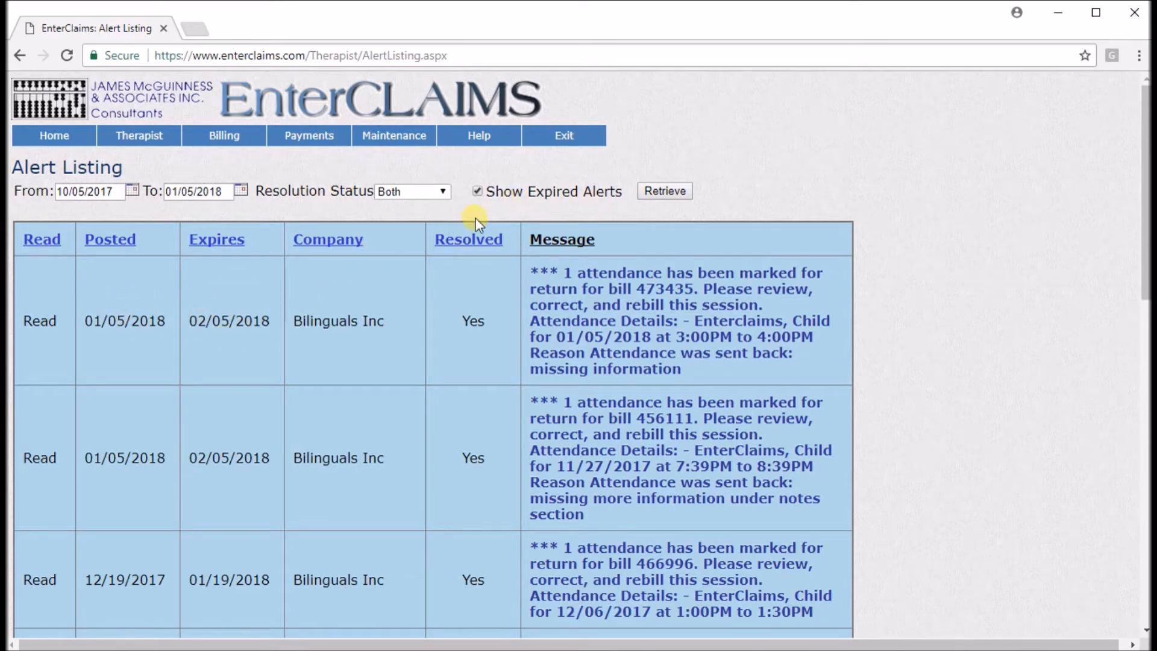
{"action": "left_click", "coordinate": [66, 138]}
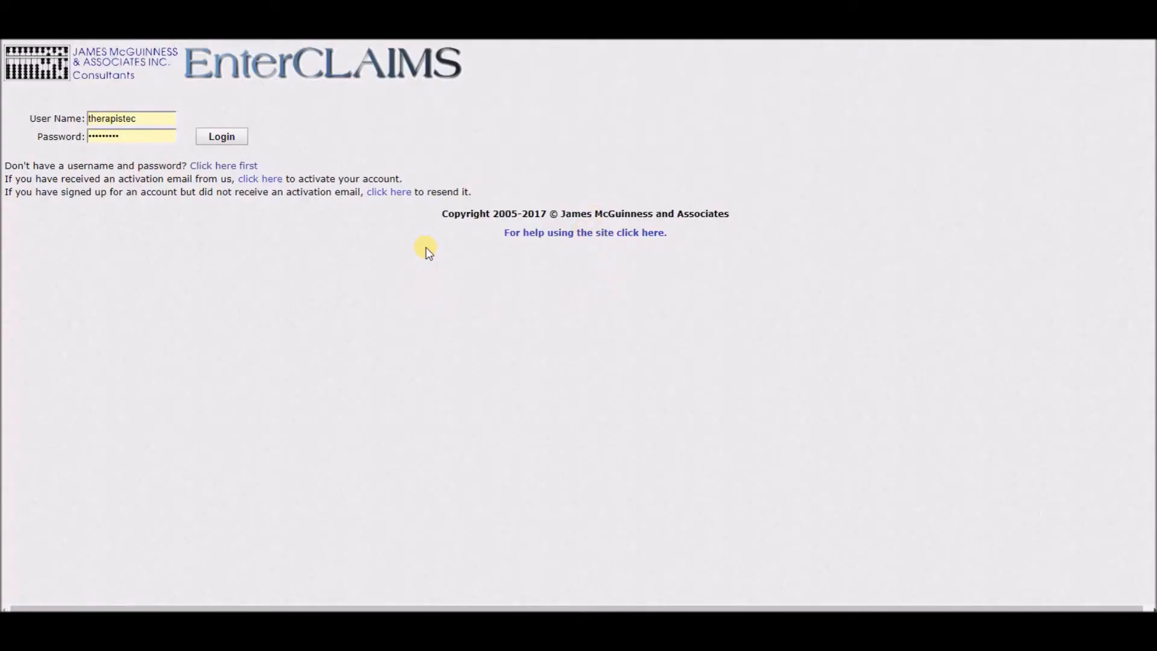
Log in with the prefilled therapist account and open the therapy details of the ABLI 1x30 WEEKLY IND case.
{"action": "left_click", "coordinate": [220, 138]}
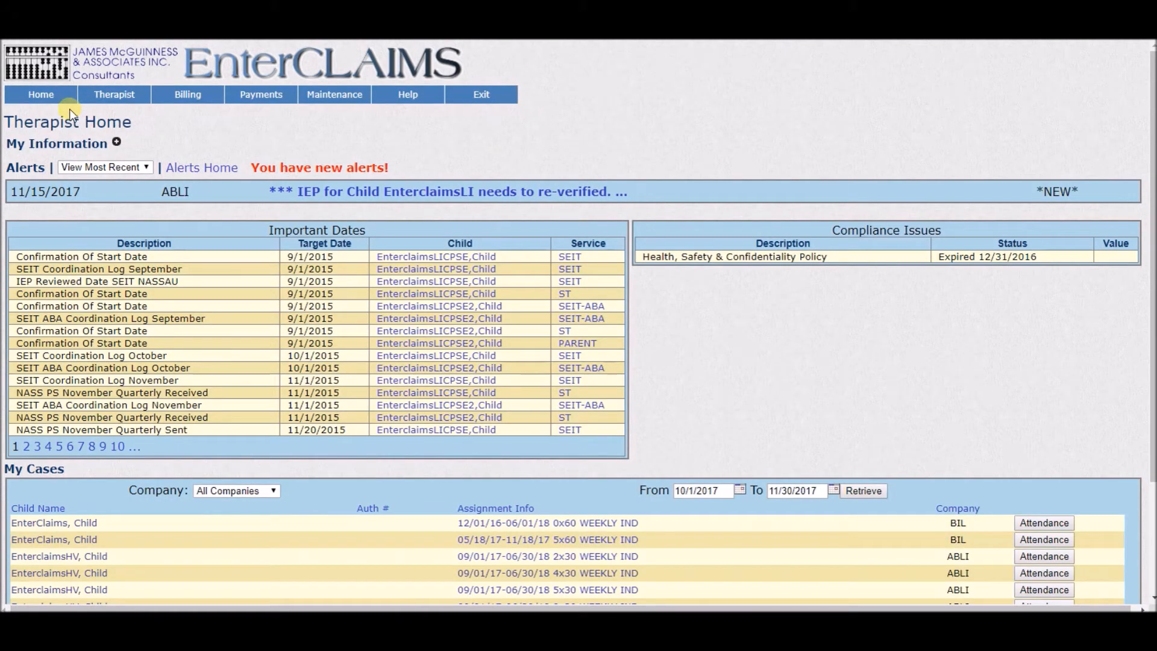
{"action": "mouse_move", "coordinate": [115, 96]}
{"action": "scroll", "coordinate": [315, 113], "scroll_direction": "down", "scroll_amount": 3}
{"action": "triple_click", "coordinate": [67, 323]}
{"action": "left_click", "coordinate": [302, 324]}
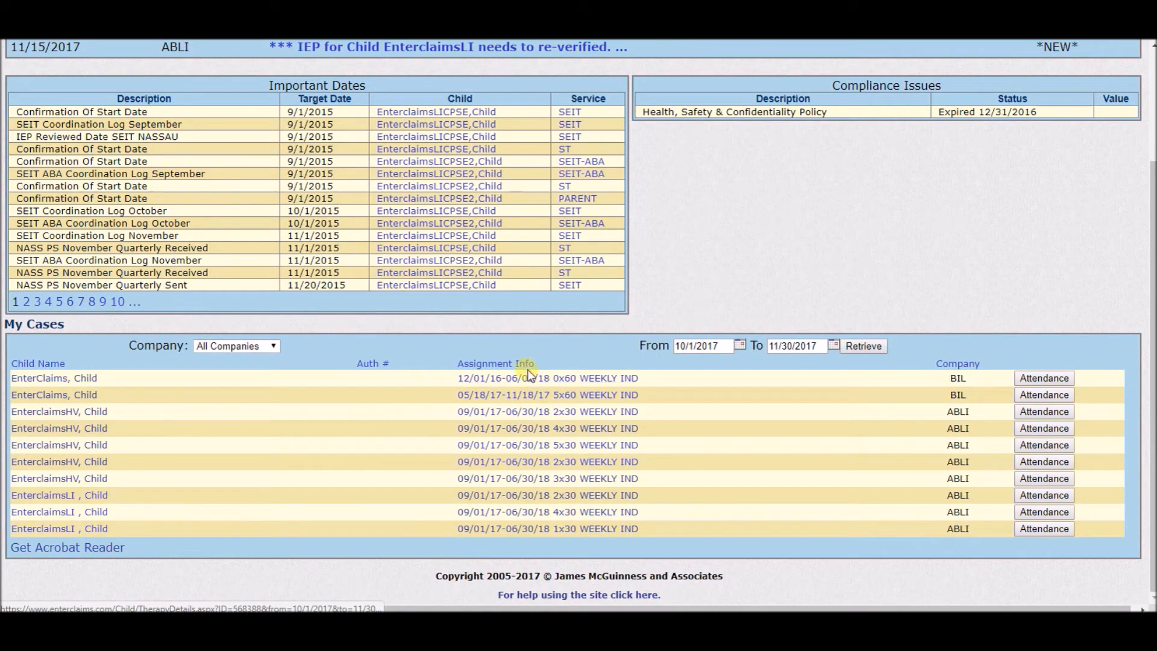
{"action": "left_click", "coordinate": [510, 529]}
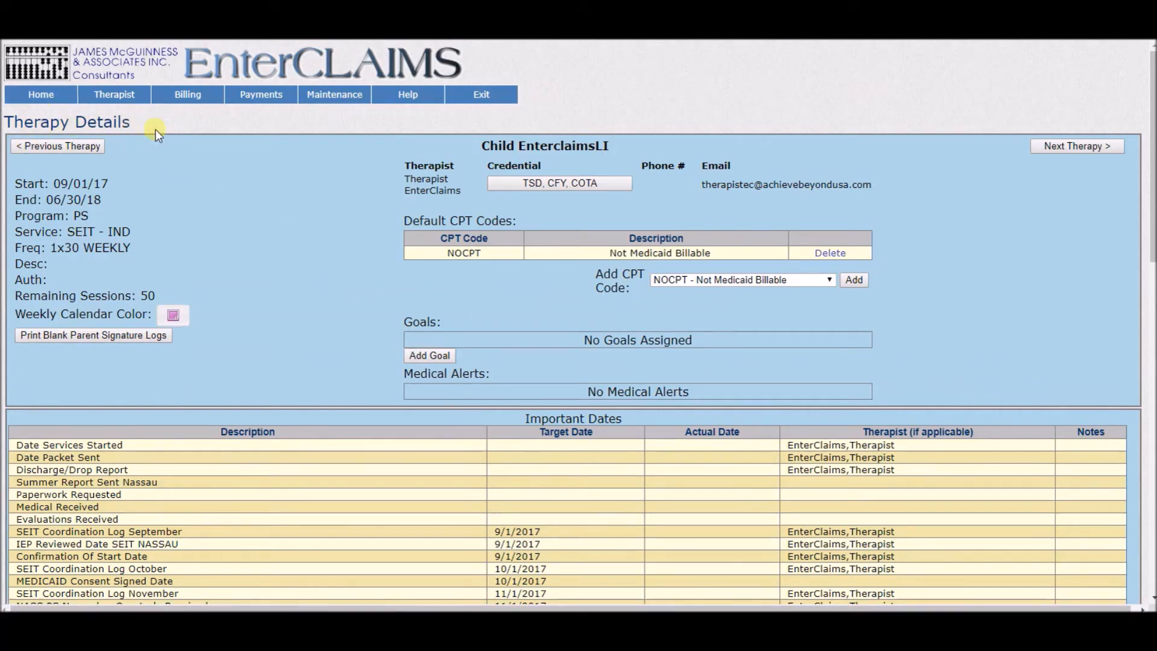
Download IEP Test.pdf from the Child File Listing and open the downloaded file.
{"action": "scroll", "coordinate": [337, 229], "scroll_direction": "down", "scroll_amount": 12}
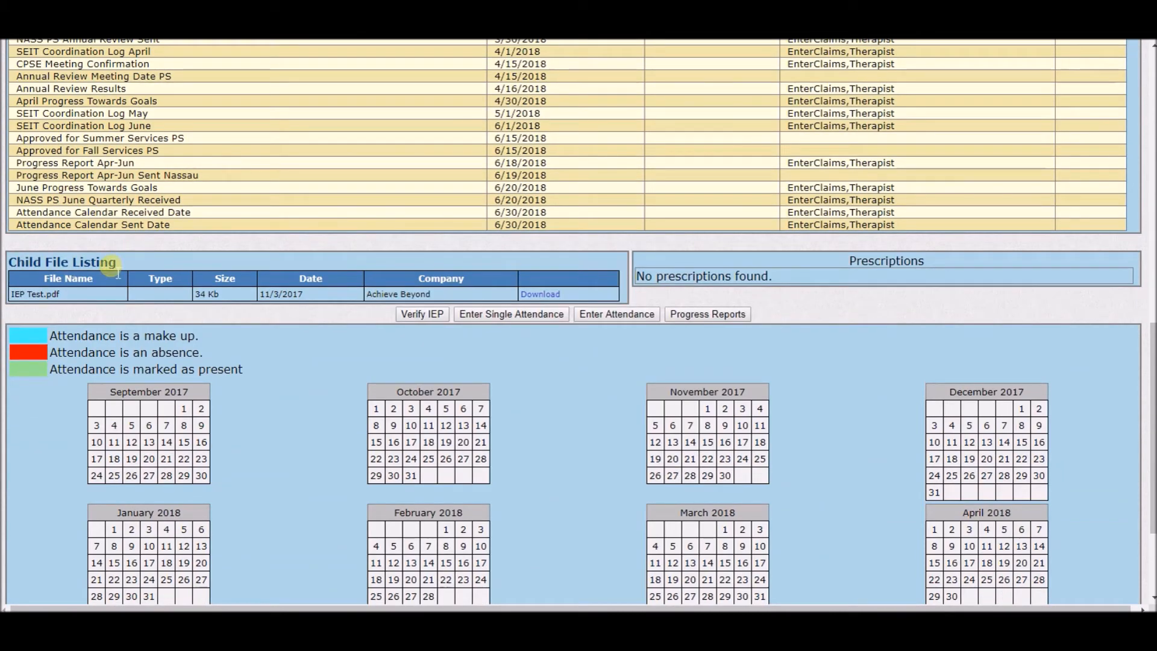
{"action": "left_click", "coordinate": [545, 295]}
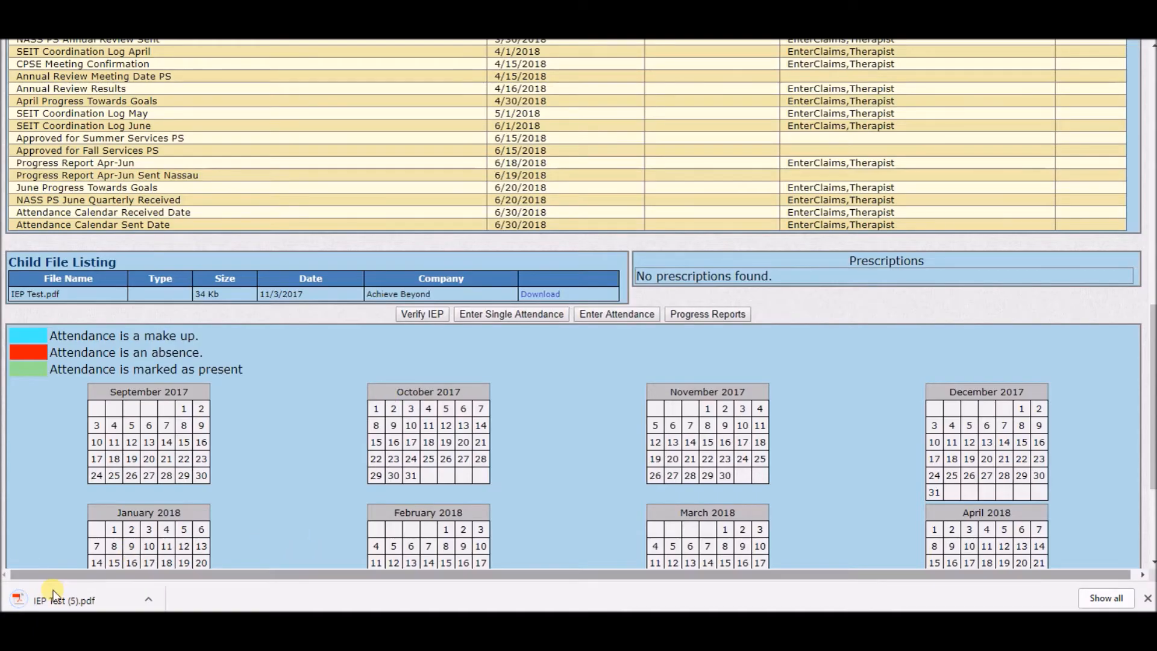
{"action": "left_click", "coordinate": [149, 598]}
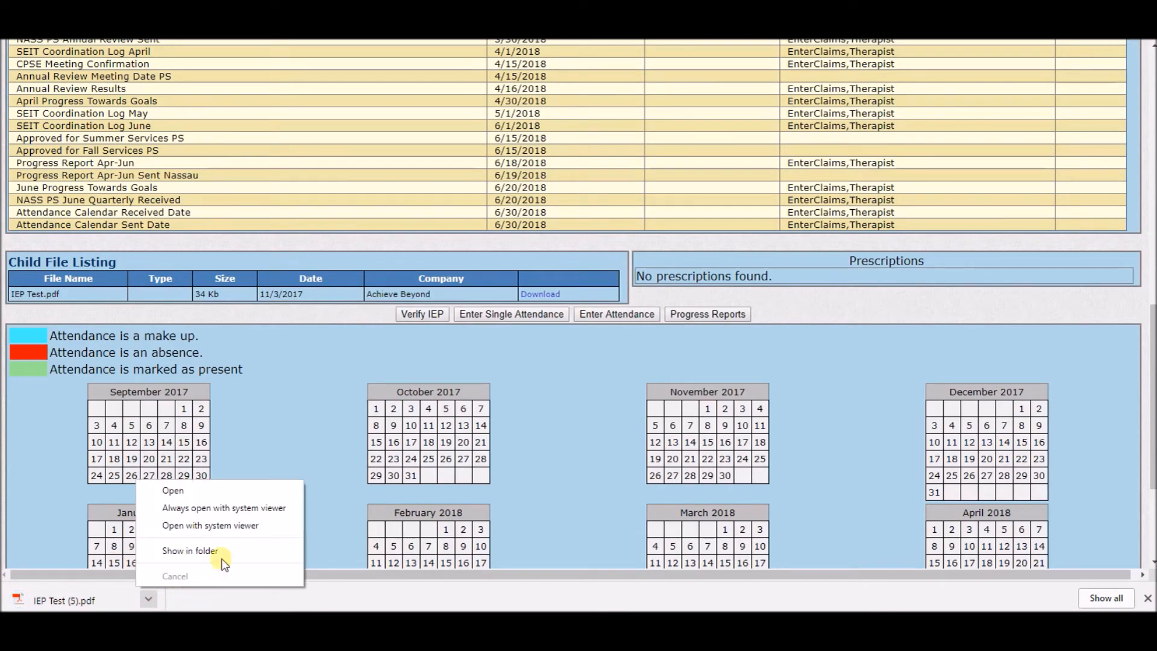
{"action": "left_click", "coordinate": [202, 491]}
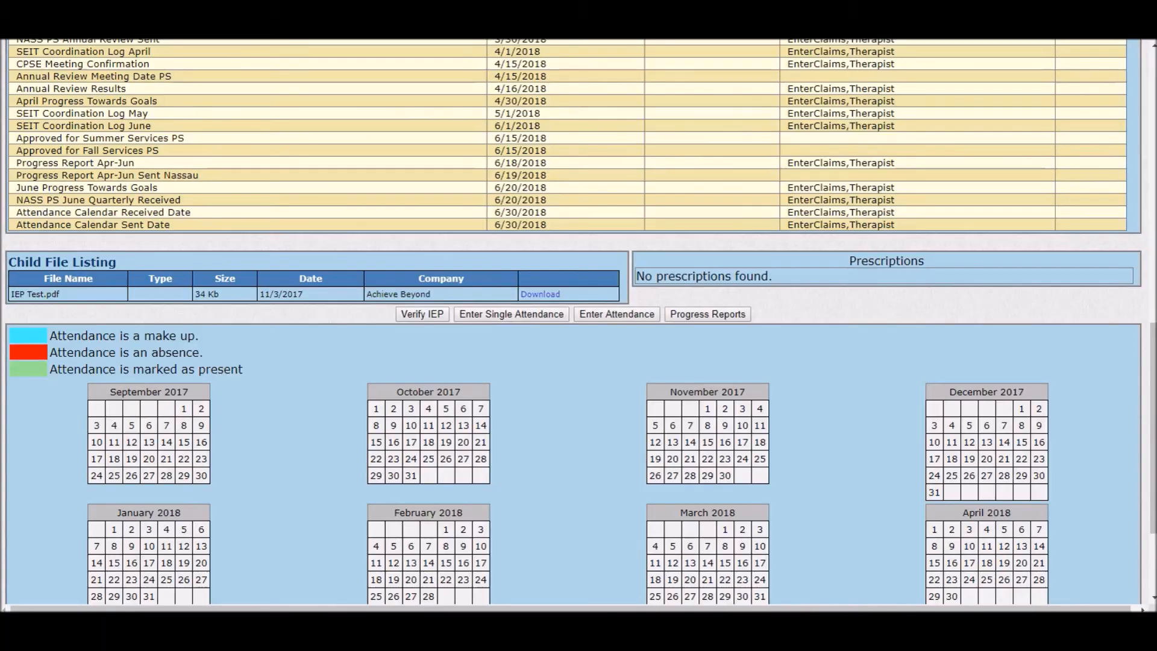
Verify the child's IEP, confirming that it has been read and accepted, and check the updated therapy details.
{"action": "scroll", "coordinate": [529, 381], "scroll_direction": "up", "scroll_amount": 15}
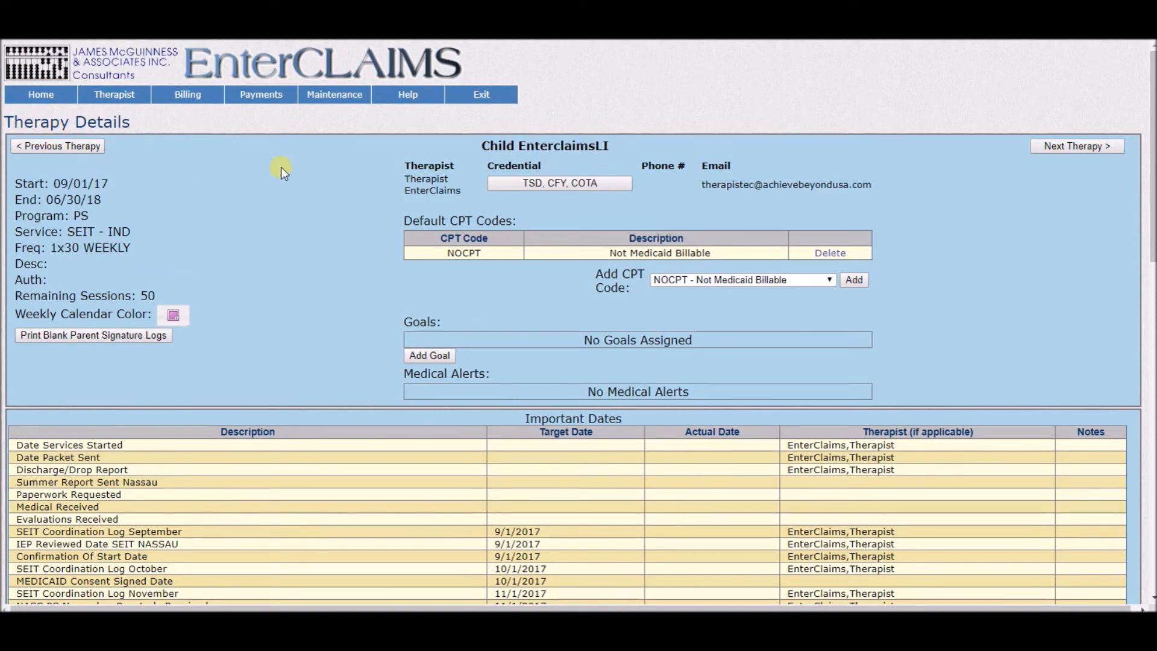
{"action": "scroll", "coordinate": [290, 167], "scroll_direction": "down", "scroll_amount": 10}
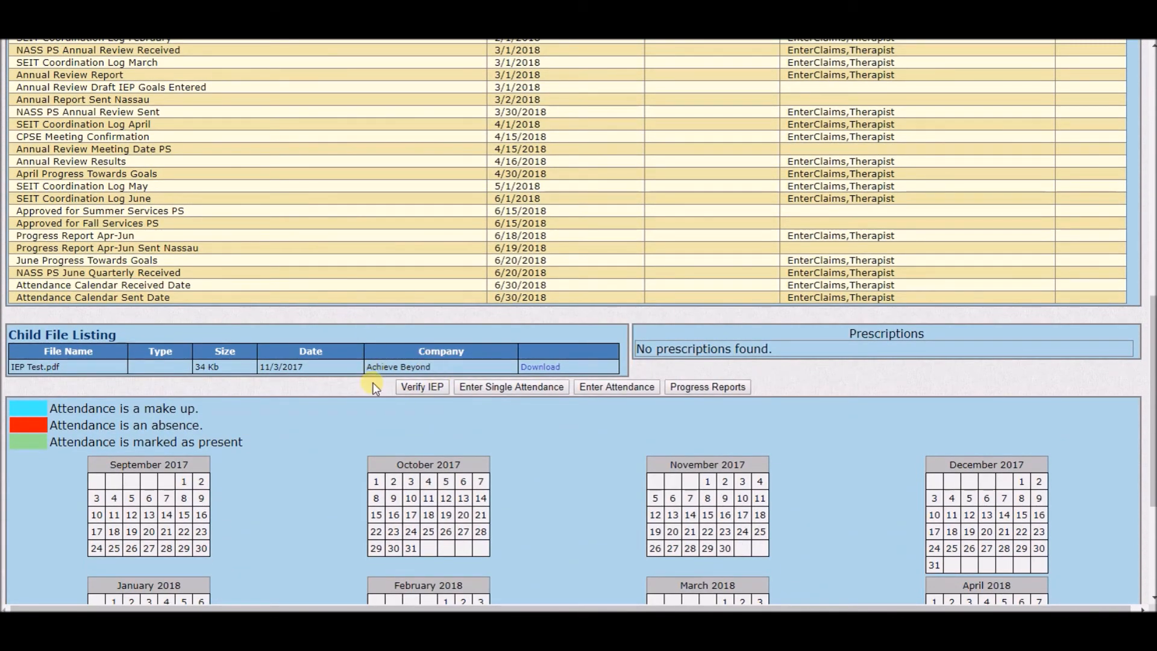
{"action": "left_click", "coordinate": [424, 387]}
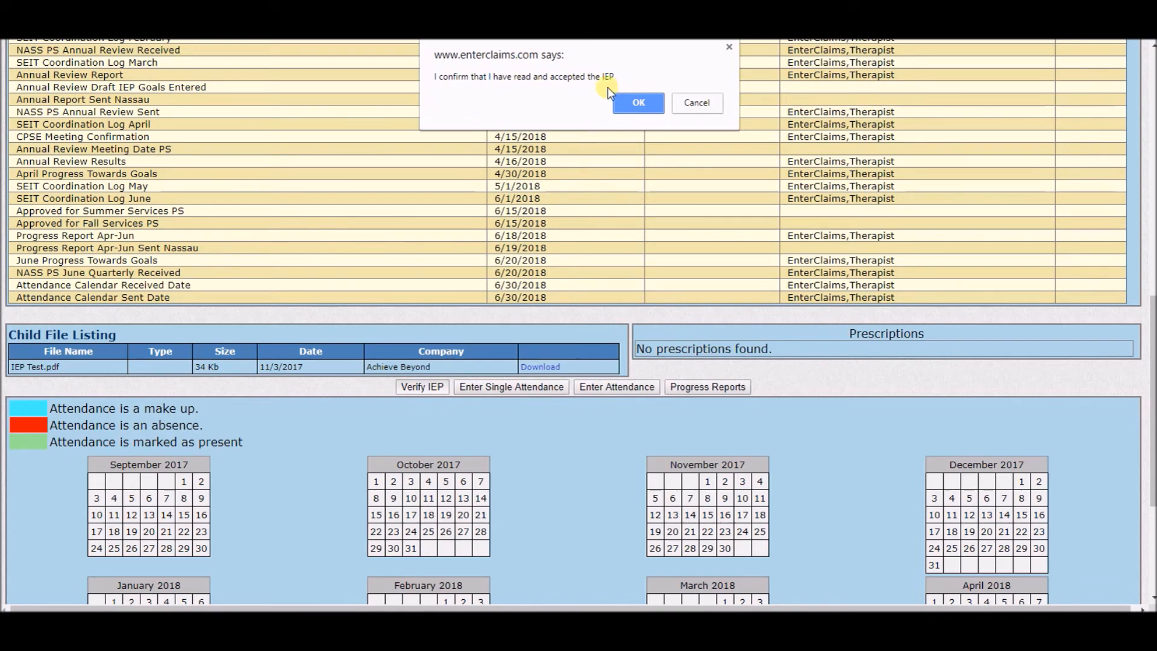
{"action": "left_click", "coordinate": [643, 103]}
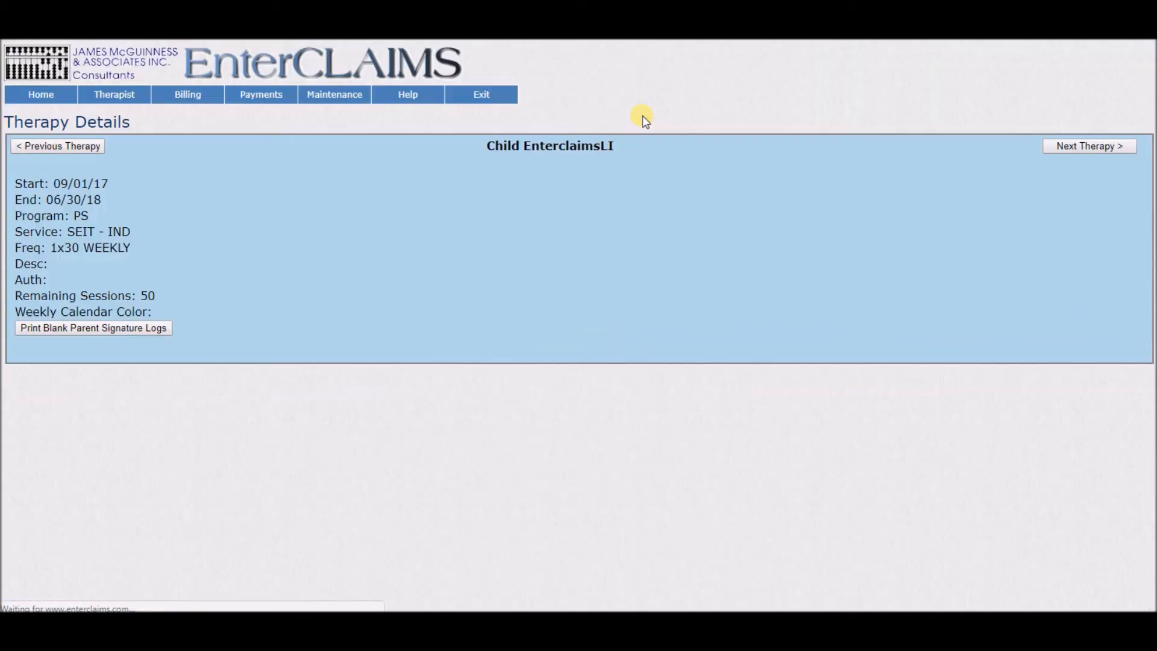
{"action": "scroll", "coordinate": [638, 118], "scroll_direction": "down", "scroll_amount": 10}
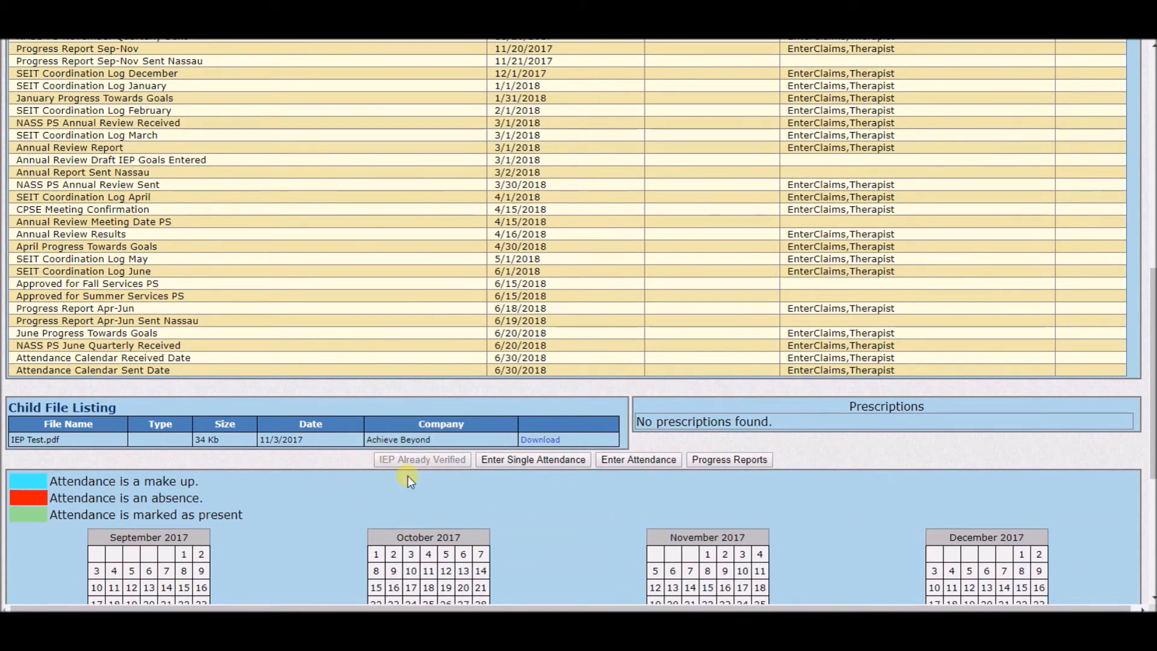
{"action": "scroll", "coordinate": [493, 365], "scroll_direction": "up", "scroll_amount": 10}
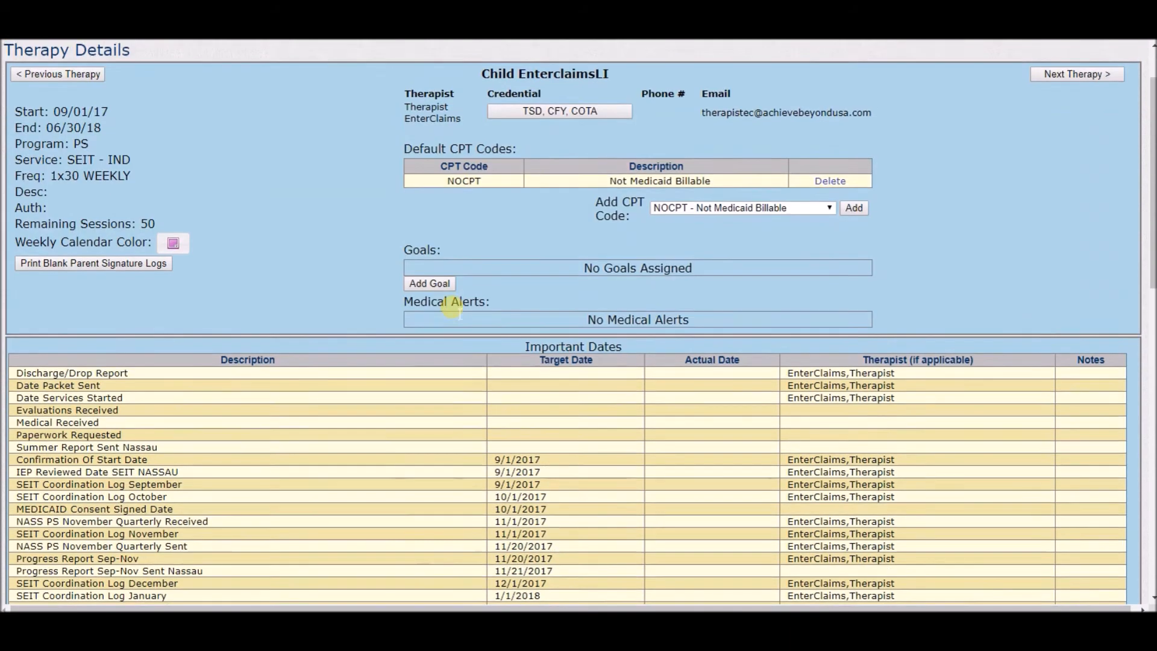
Log out and back in with the prefilled account, and review the details of the new IEP re-verification alert.
{"action": "left_click", "coordinate": [490, 97]}
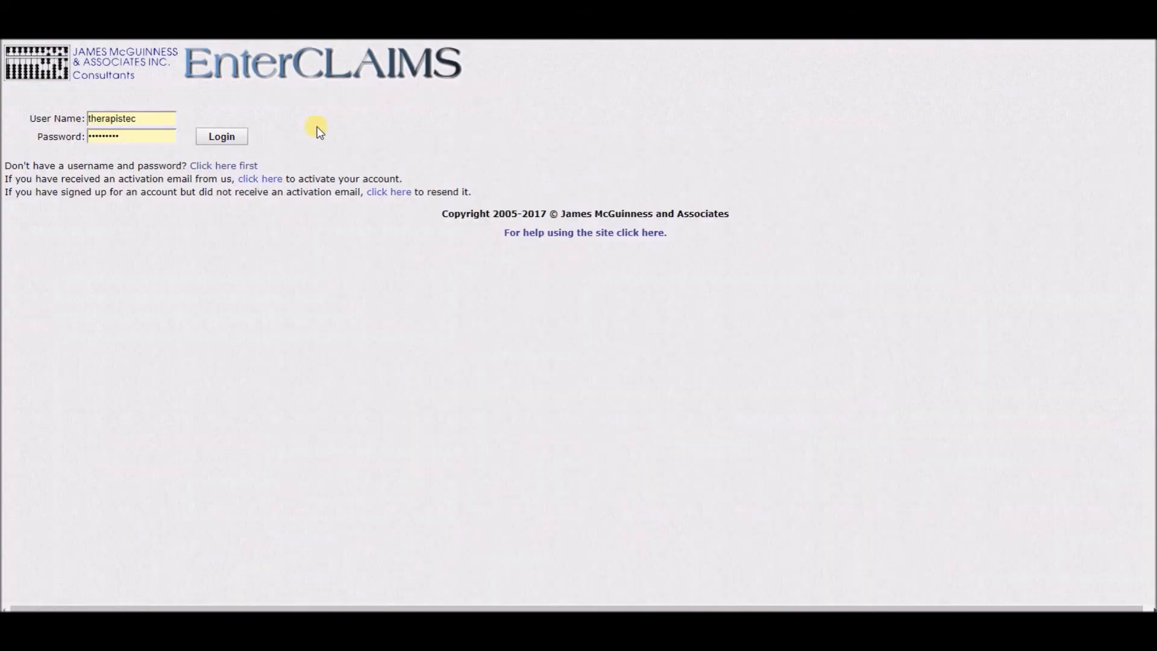
{"action": "left_click", "coordinate": [221, 136]}
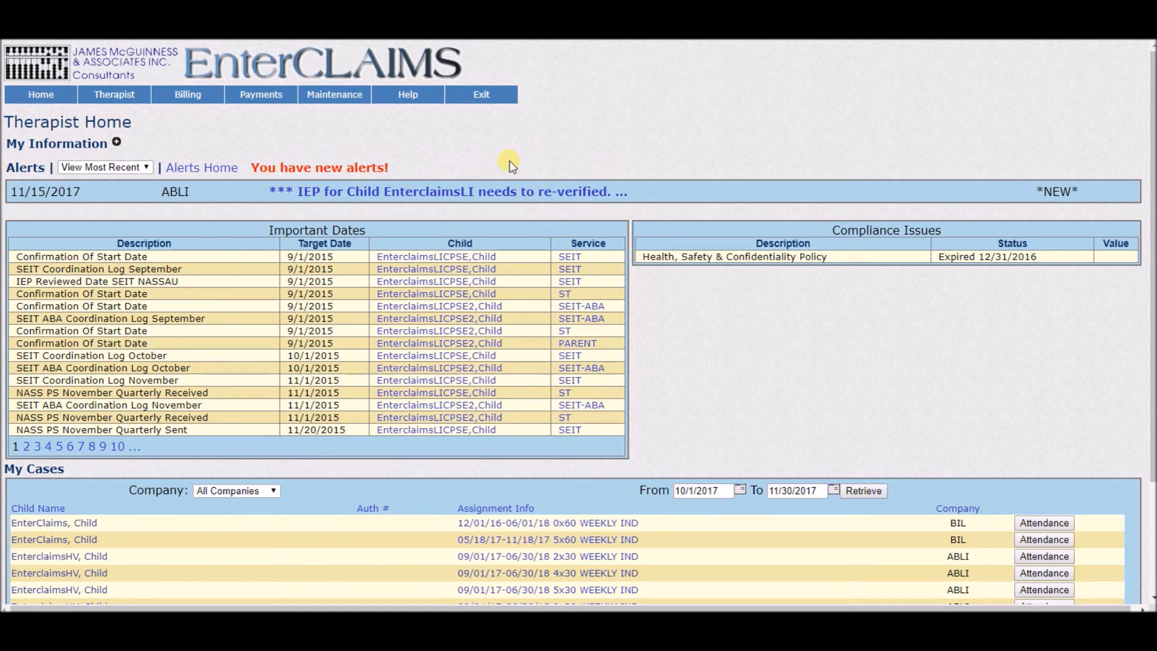
{"action": "left_click", "coordinate": [504, 192]}
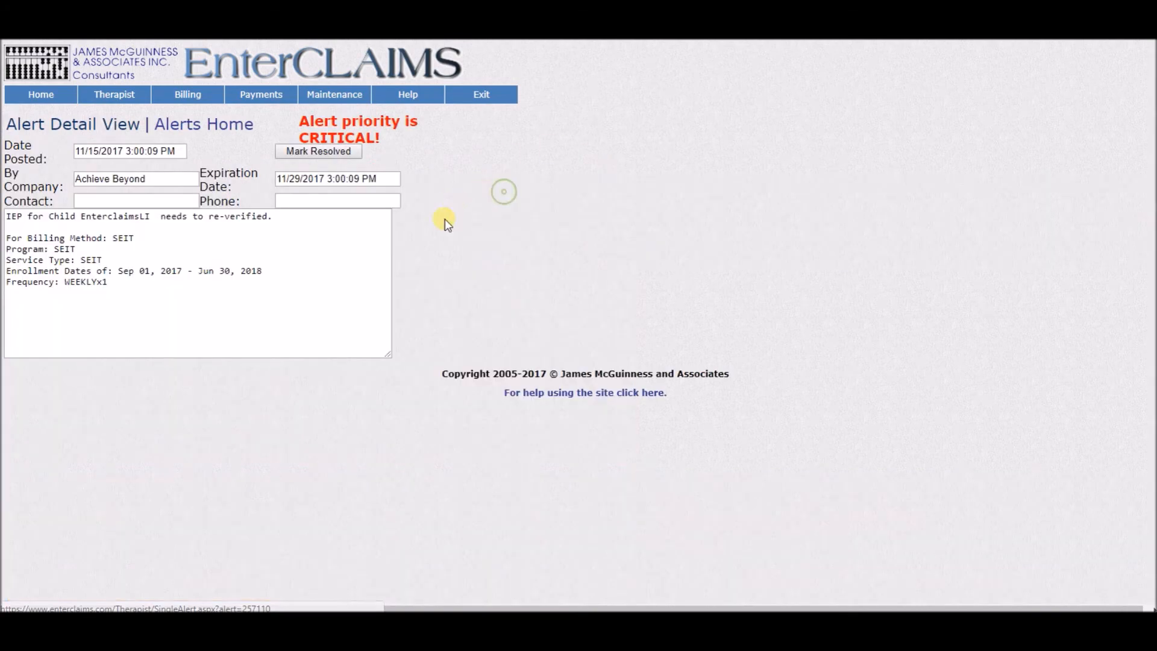
{"action": "left_click_drag", "start_coordinate": [163, 284], "coordinate": [7, 216]}
{"action": "left_click", "coordinate": [220, 236]}
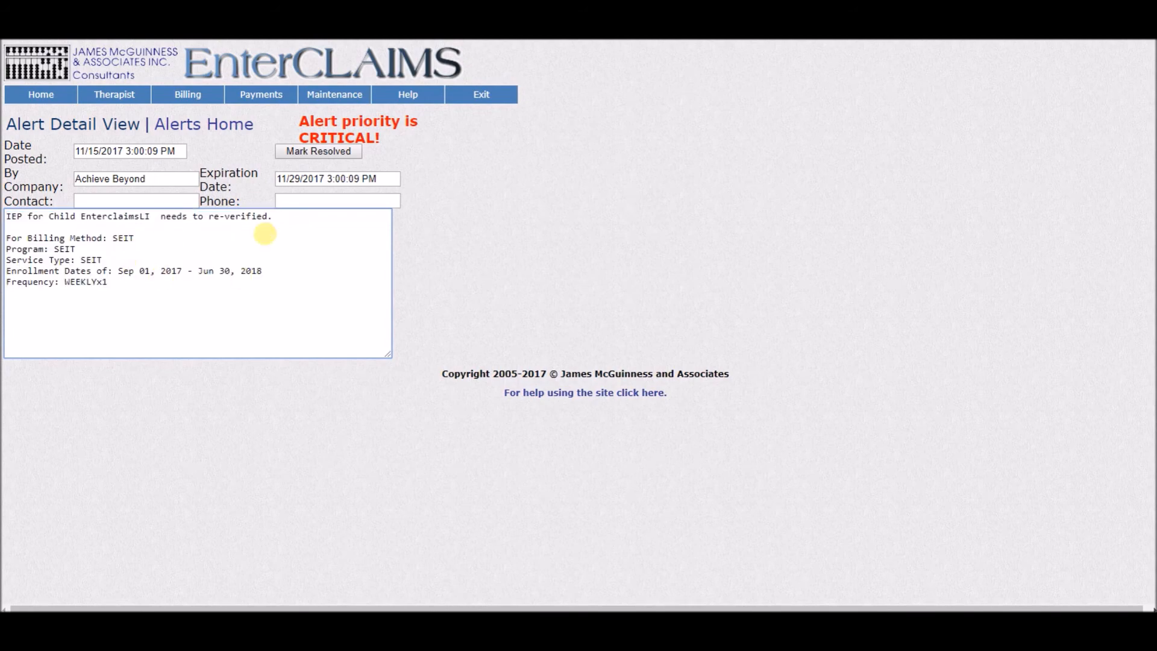